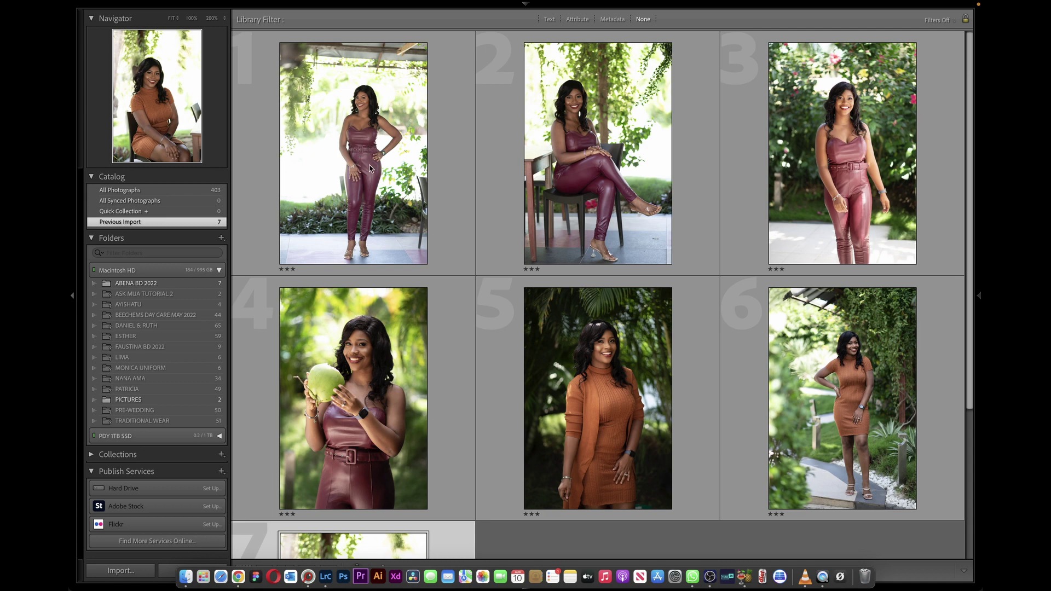
# Open the first photo of the previous import in Loupe view and look through all the imported portraits, returning to the first.
pyautogui.click(371, 168)
pyautogui.doubleClick(391, 165)
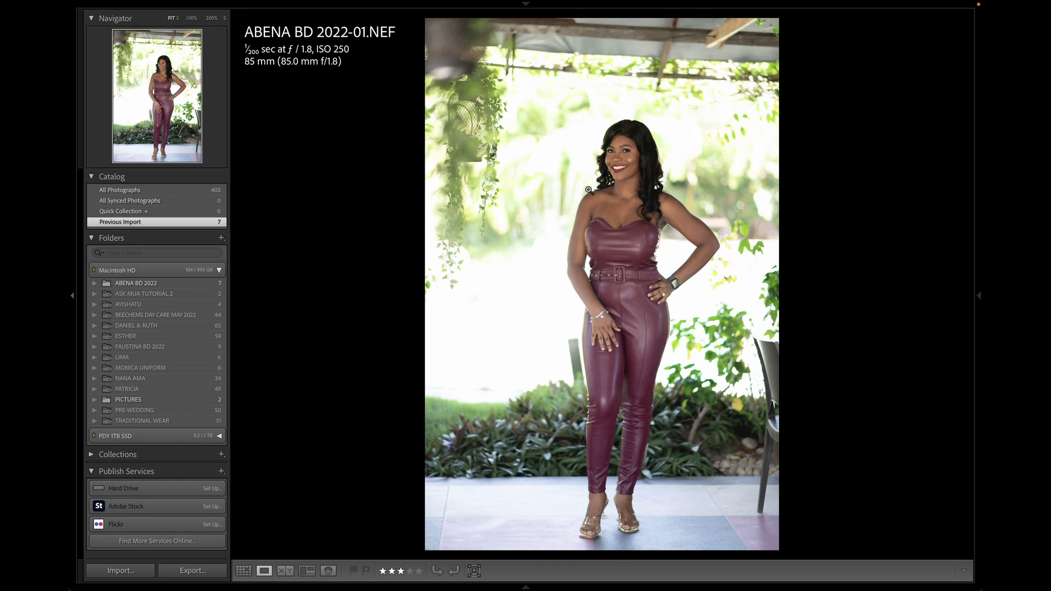
pyautogui.press('Right')
pyautogui.press('Right')
pyautogui.press('Right')
pyautogui.press('Right')
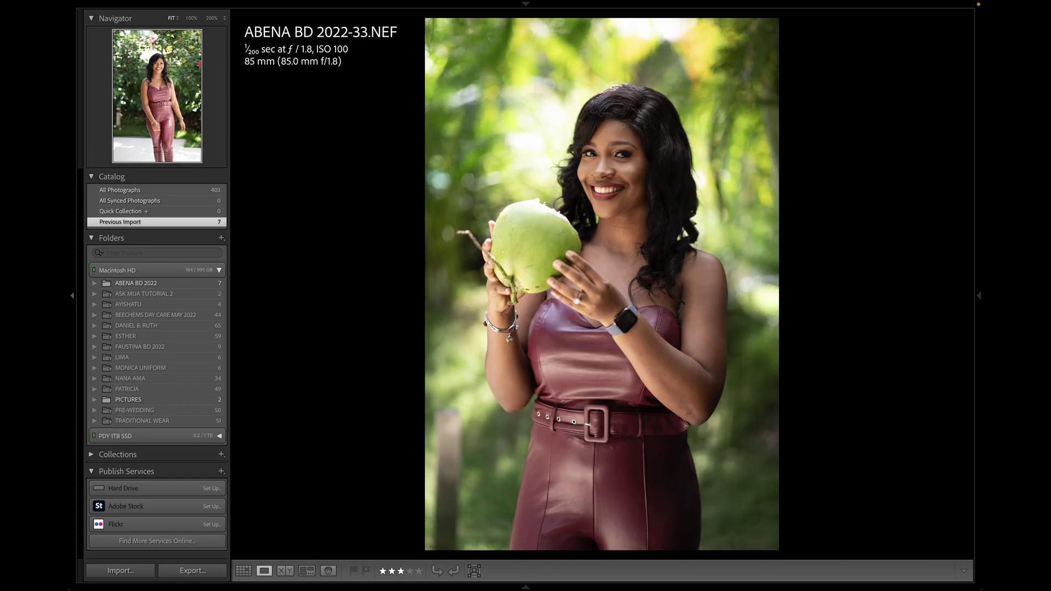
pyautogui.press('Right')
pyautogui.press('Right')
pyautogui.press('Right')
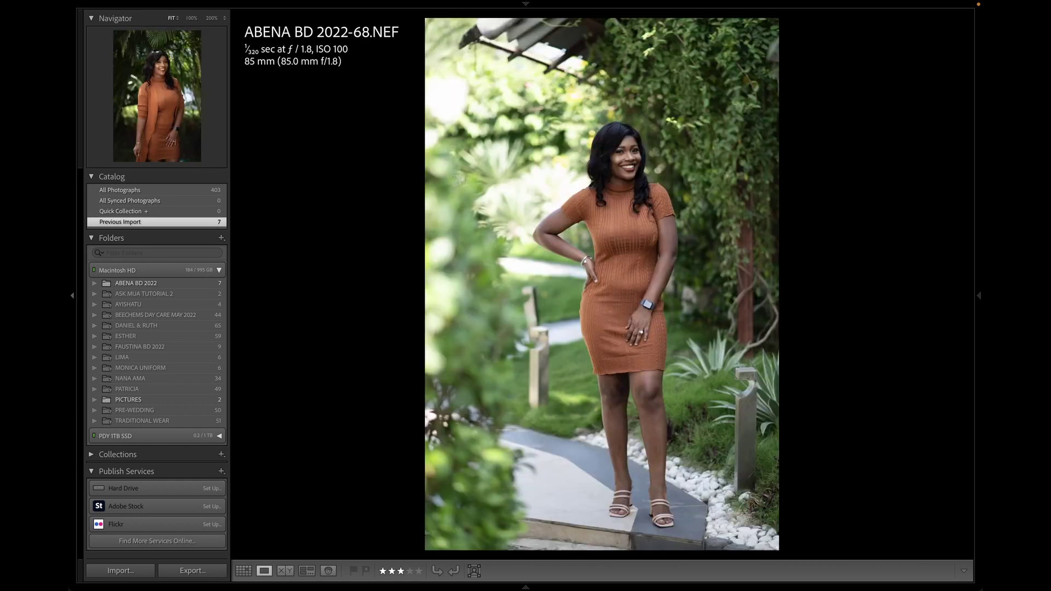
pyautogui.press('Left')
pyautogui.press('Left')
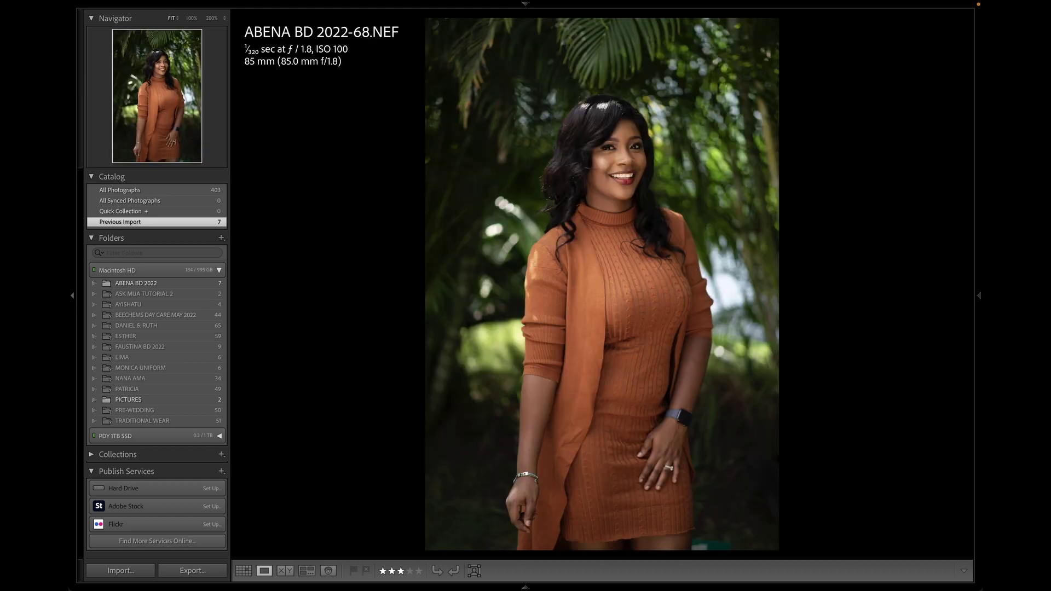
pyautogui.press('Right')
pyautogui.press('Right')
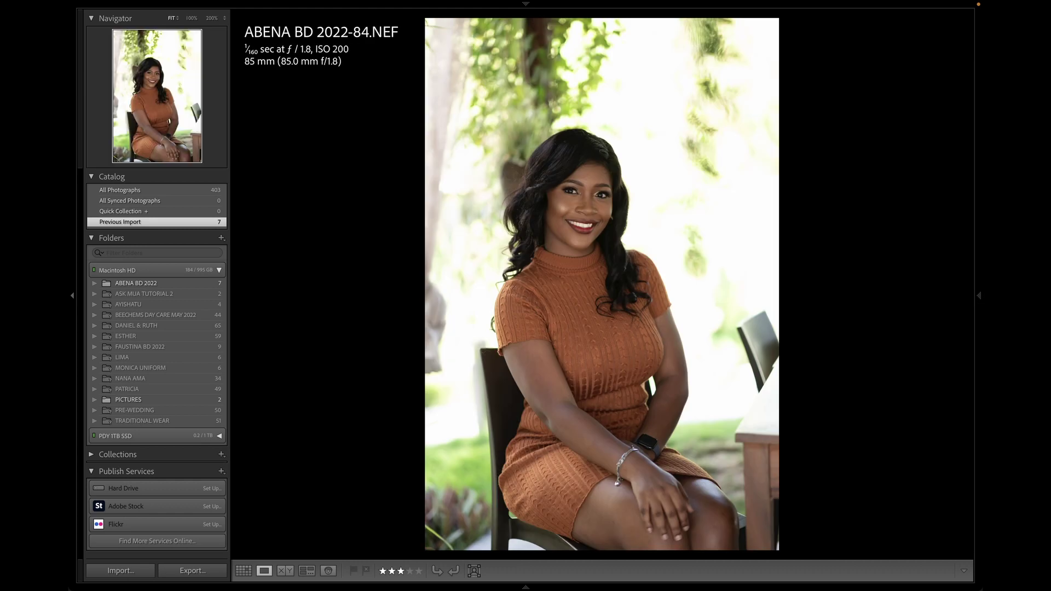
pyautogui.press('Left')
pyautogui.press('Left')
pyautogui.press('Left')
pyautogui.press('Left')
pyautogui.press('Left')
pyautogui.press('Left')
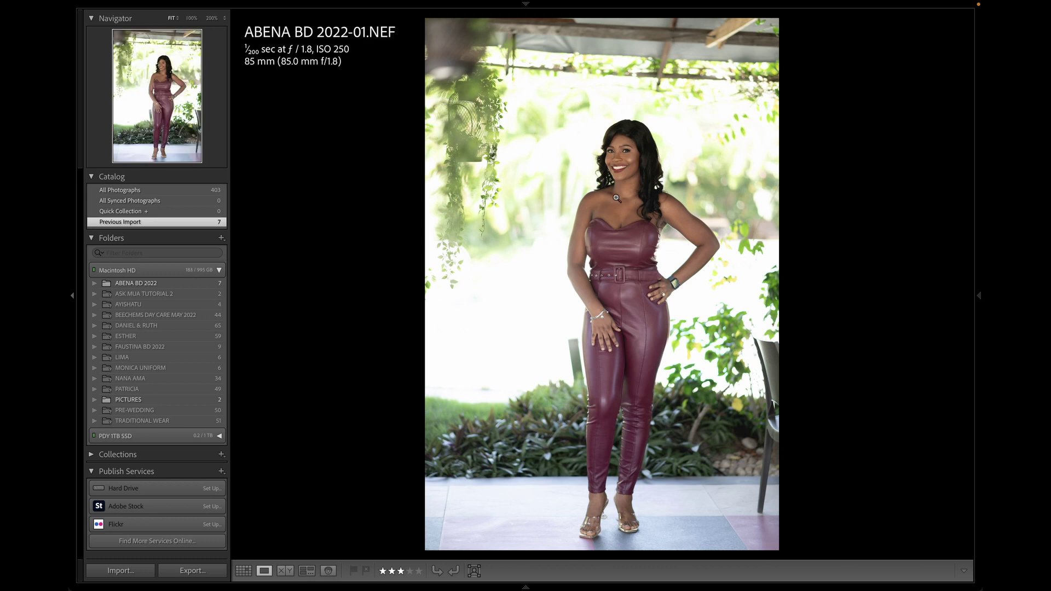
# Switch the first photo to the Develop module and hide the module picker.
pyautogui.moveTo(502, 3)
pyautogui.press('d')
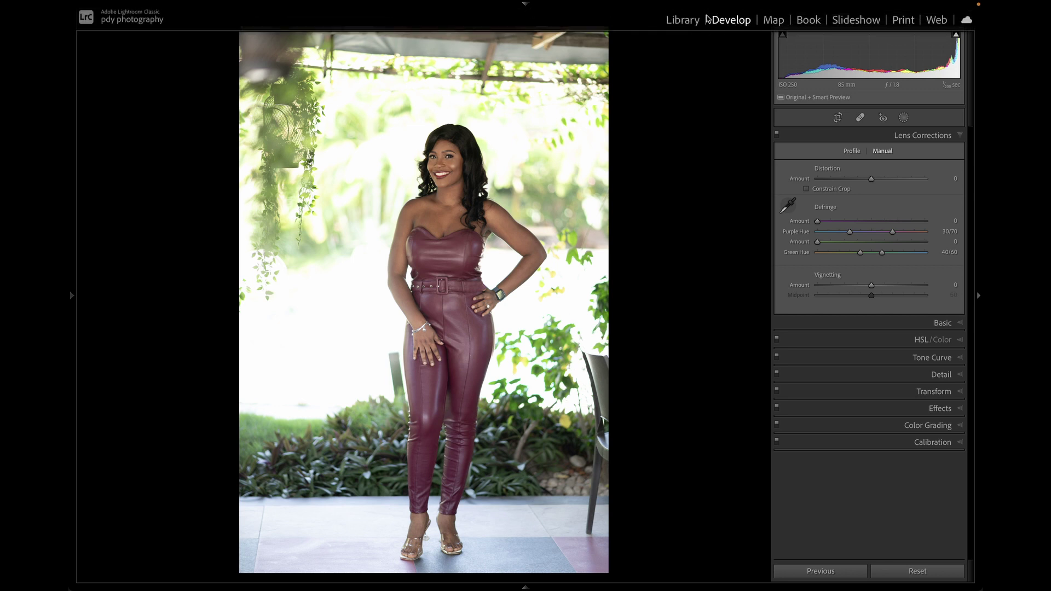
pyautogui.click(526, 6)
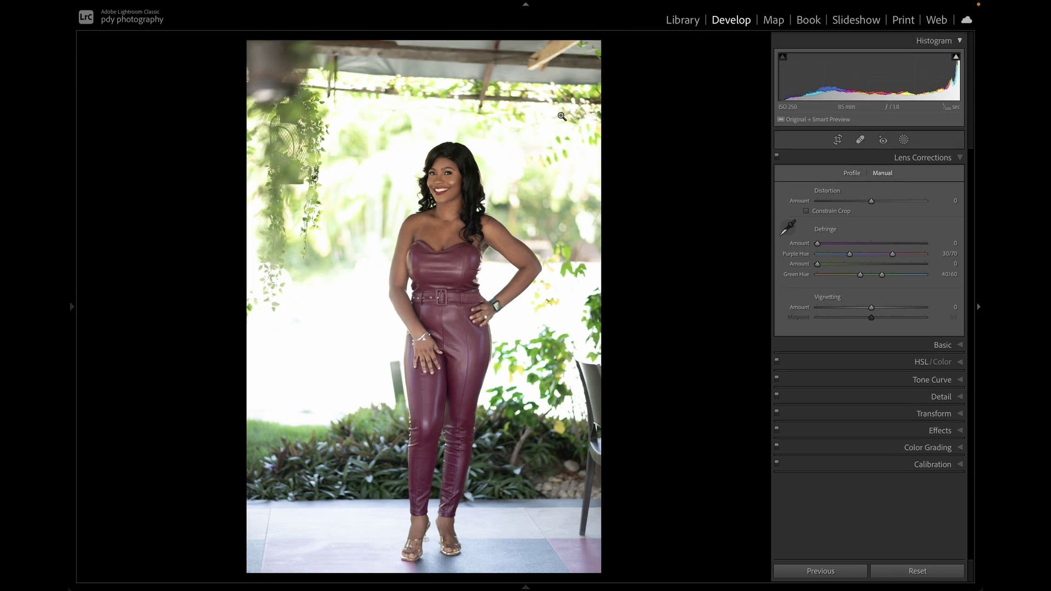
pyautogui.click(525, 5)
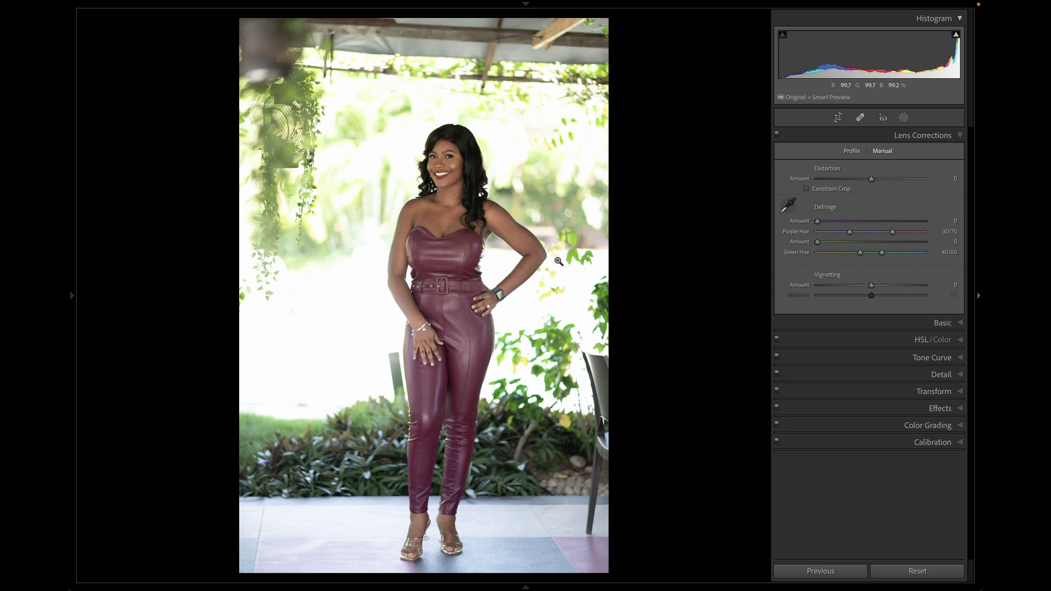
# Collapse the expanded preset groups, including the deep, medium and light skin portraits, and hide the presets area again.
pyautogui.click(71, 296)
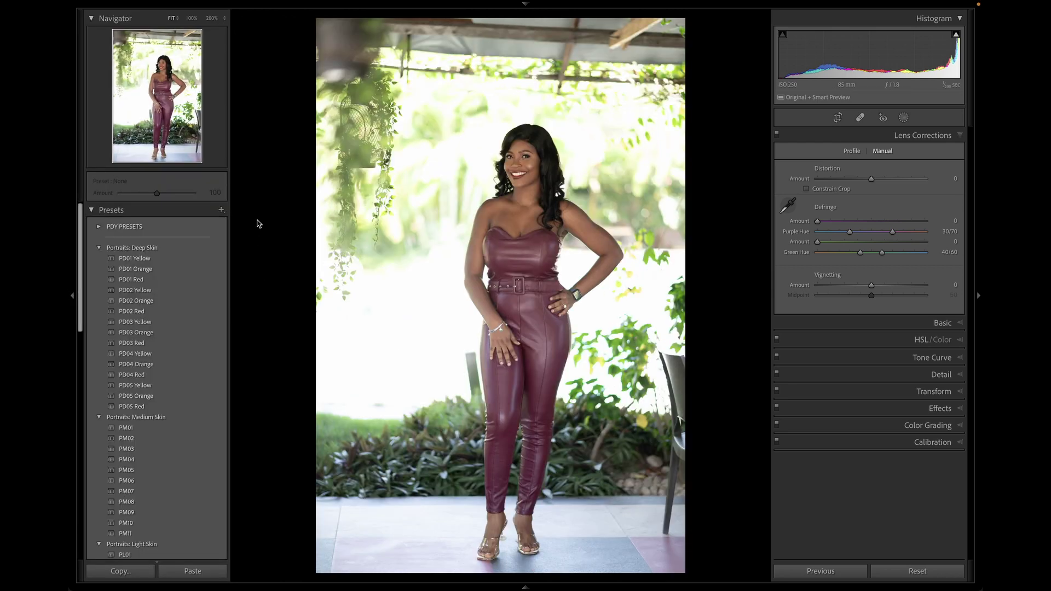
pyautogui.click(99, 247)
pyautogui.click(99, 258)
pyautogui.scroll(-2, 101, 272)
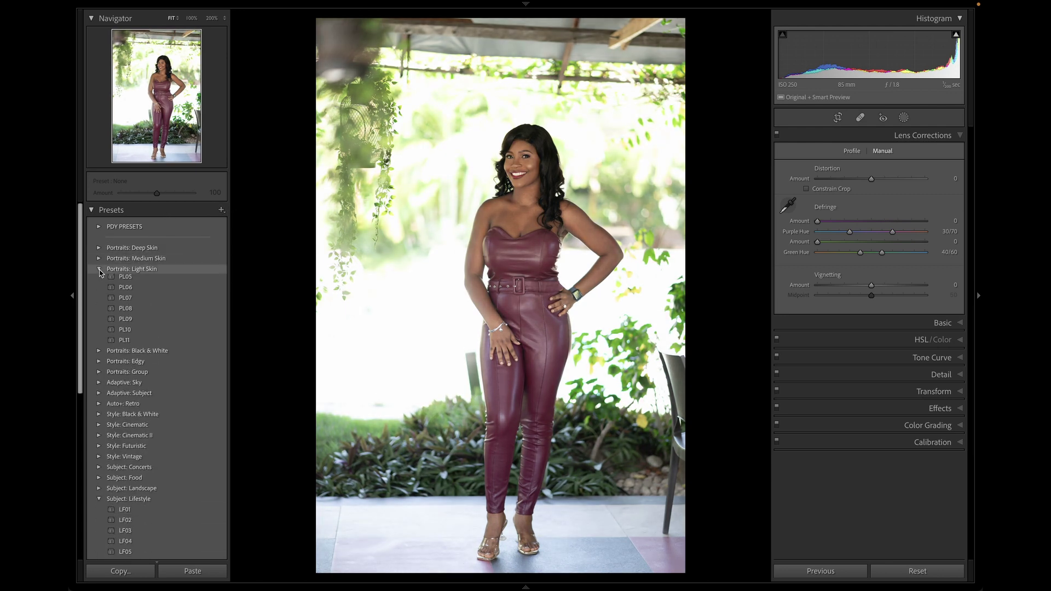
pyautogui.click(99, 270)
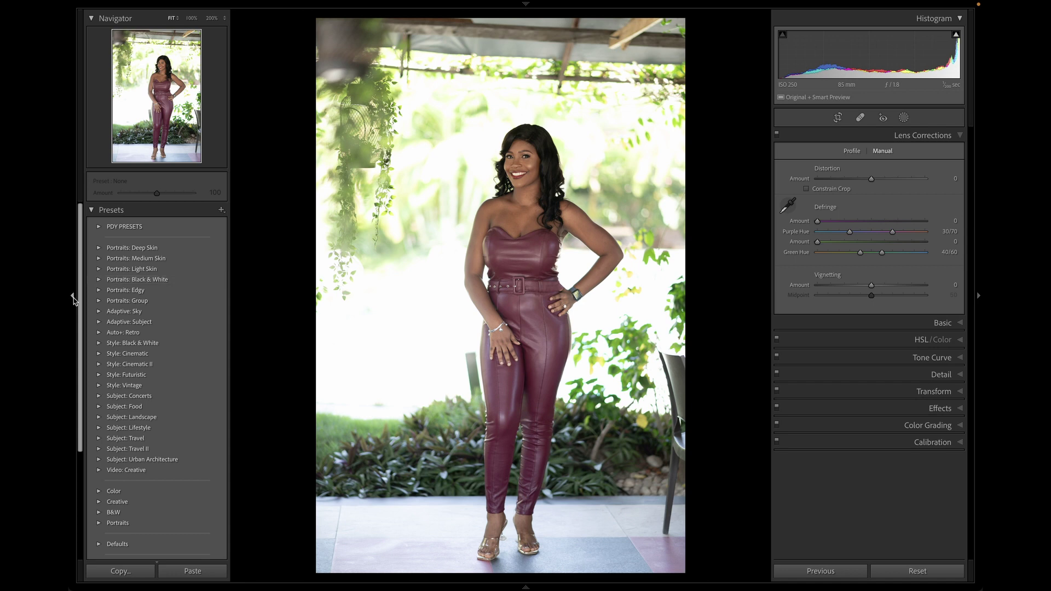
pyautogui.click(74, 299)
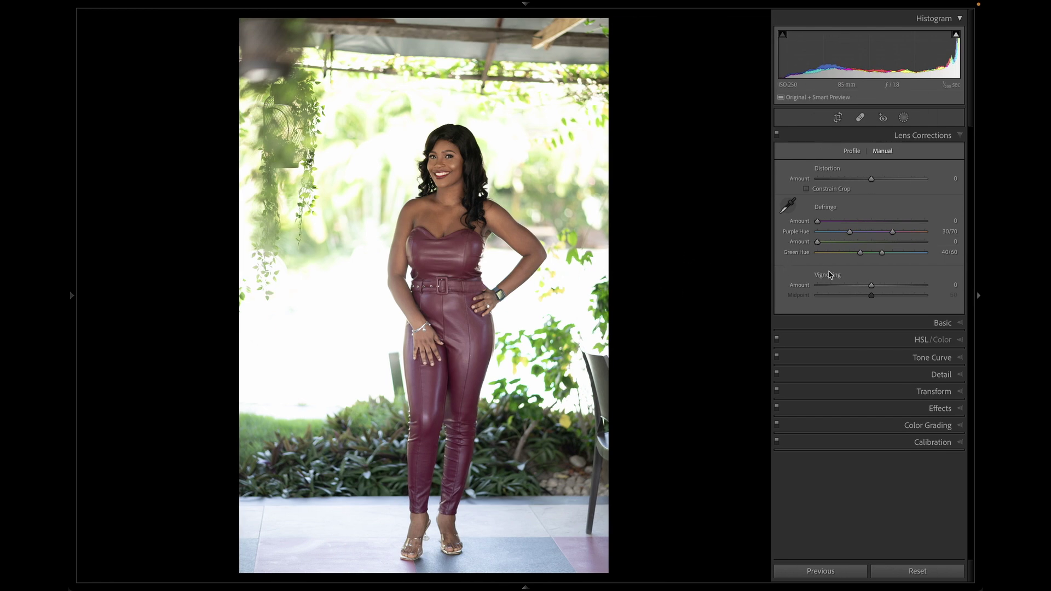
pyautogui.click(876, 135)
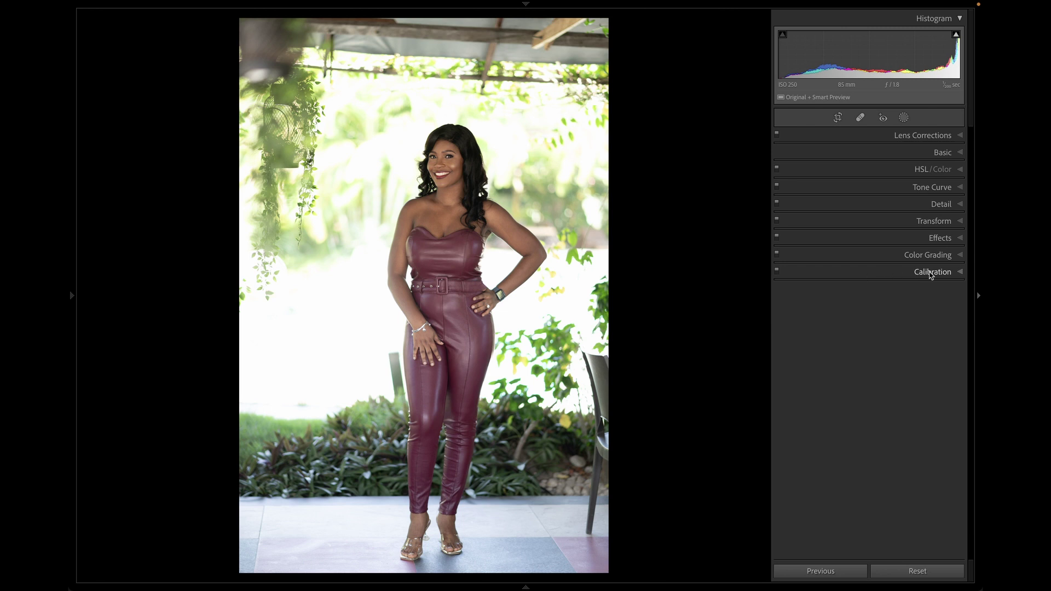
pyautogui.click(959, 153)
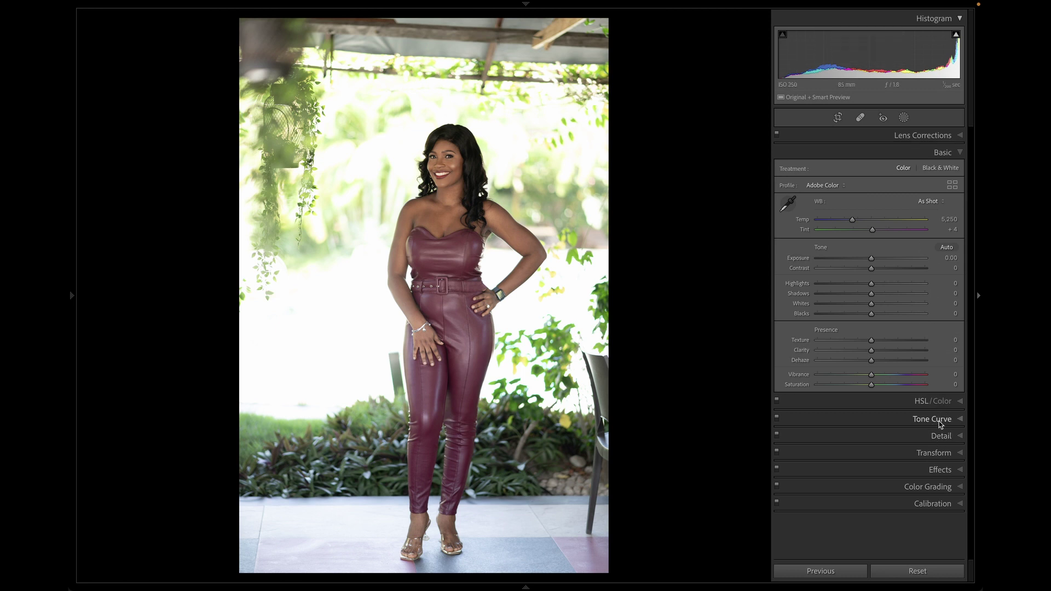
pyautogui.click(963, 405)
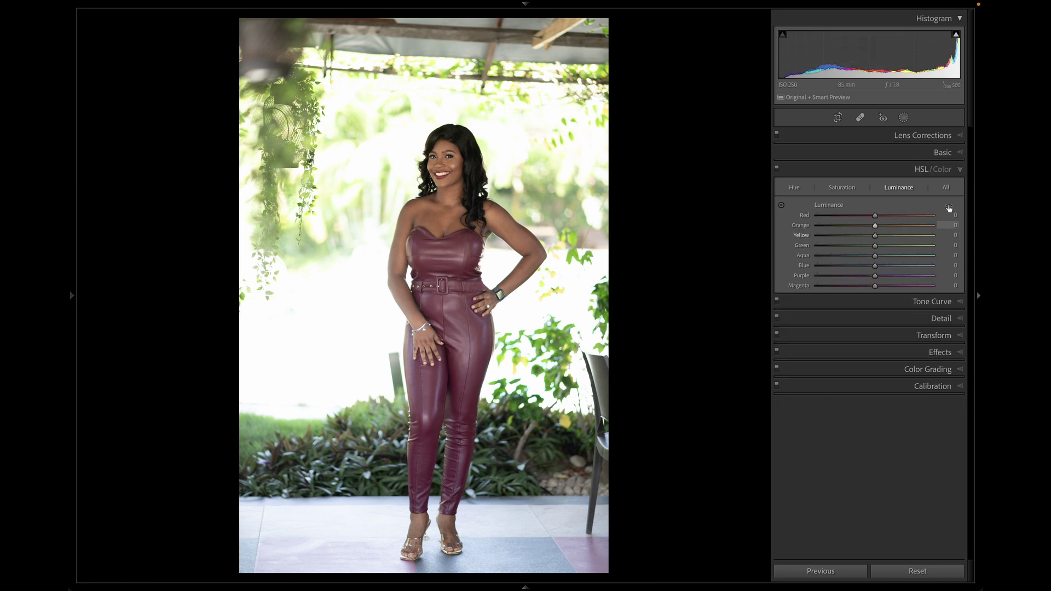
pyautogui.click(937, 169)
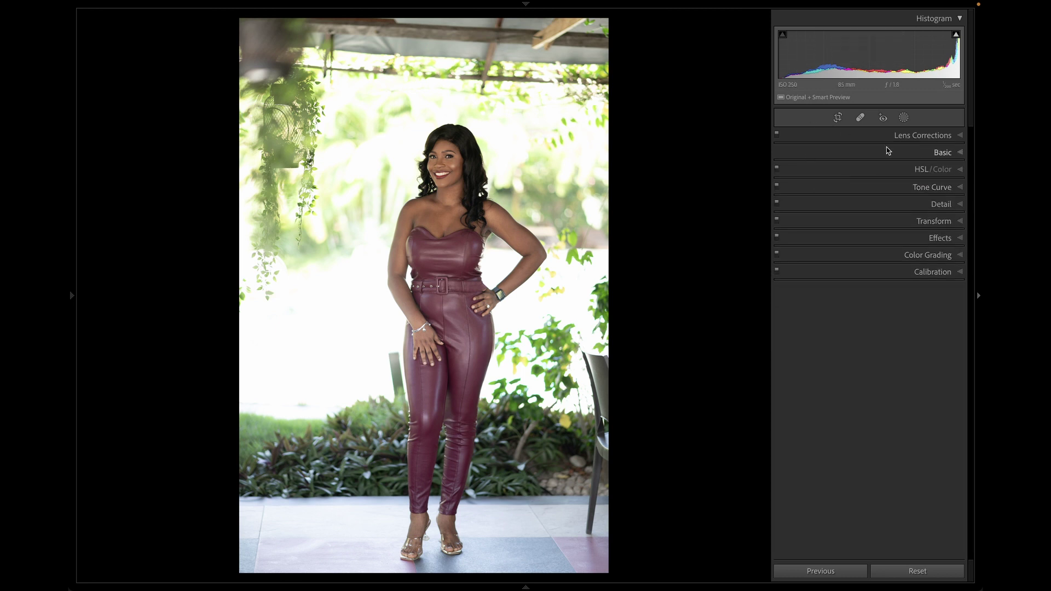
# Enable lens profile corrections and choose Nikon as the lens make, using the Nikon AF NIKKOR 85mm f/1.8D profile.
pyautogui.click(924, 138)
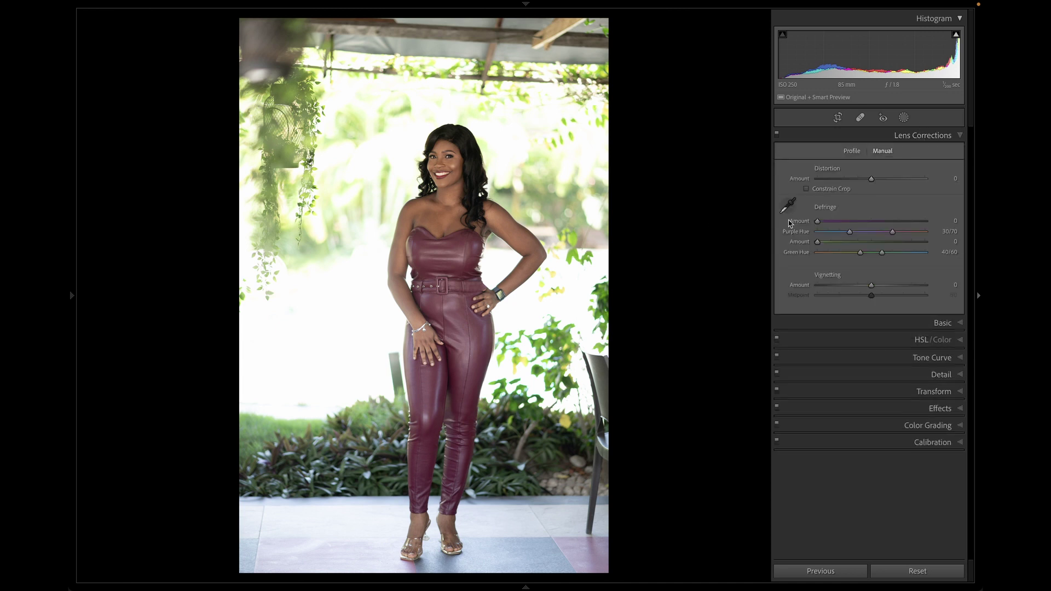
pyautogui.click(852, 152)
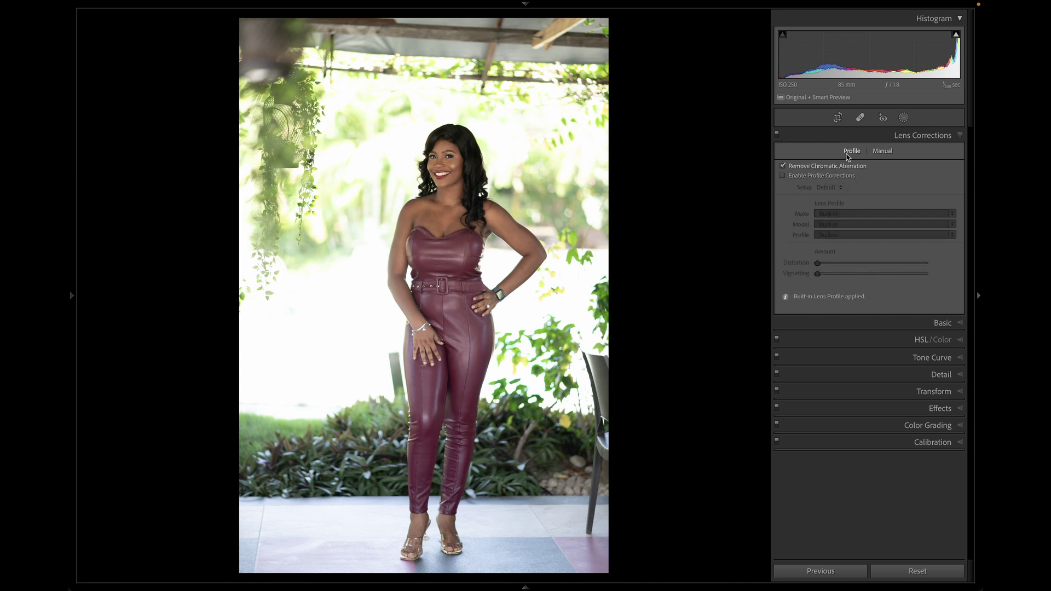
pyautogui.click(816, 176)
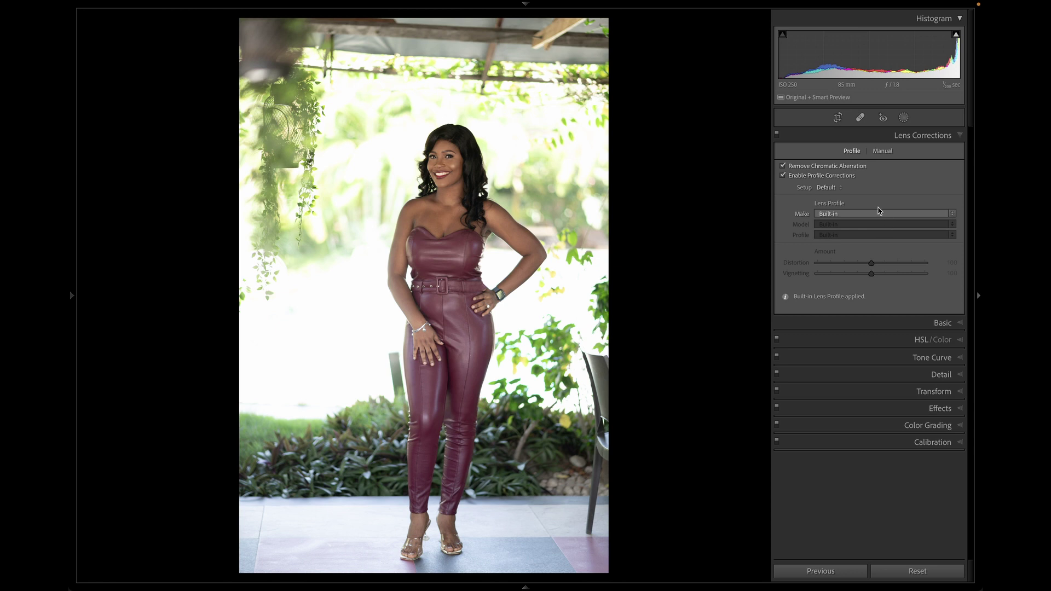
pyautogui.click(876, 213)
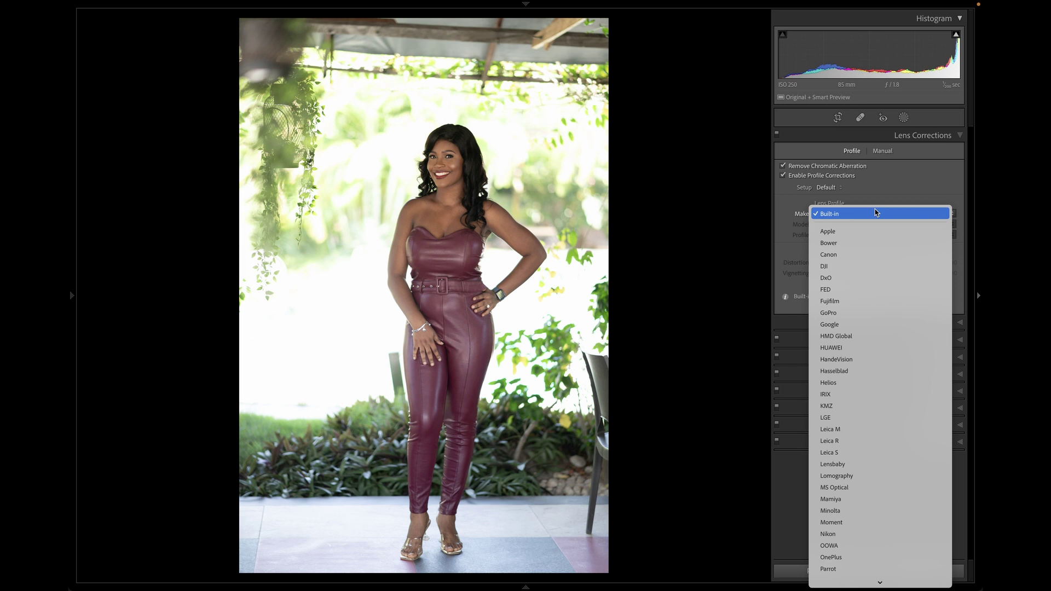
pyautogui.press('n')
pyautogui.press('Return')
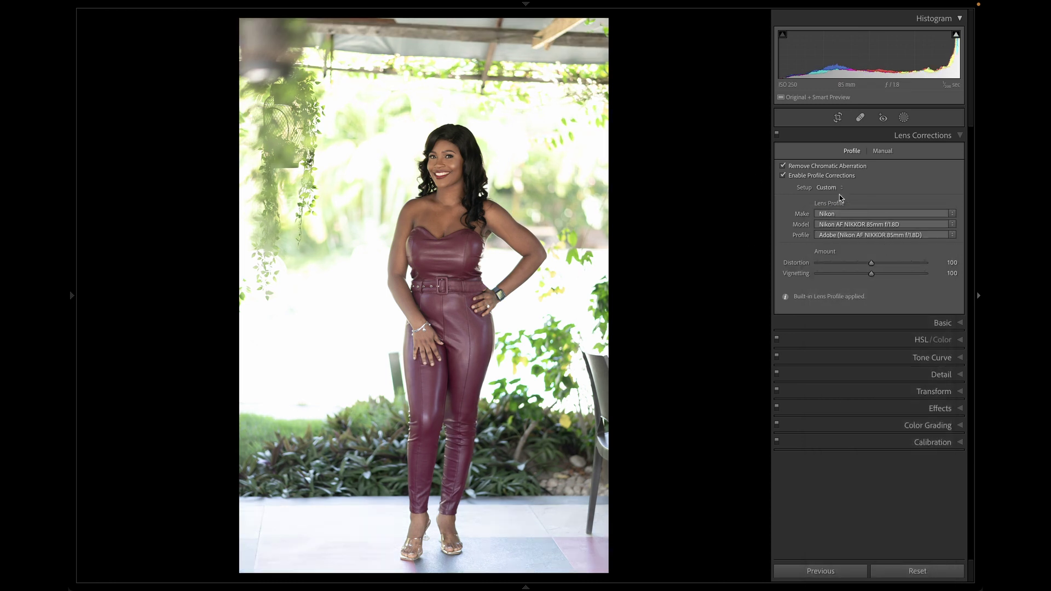
# Compare the photo with and without the lens profile corrections and check the Setup options.
pyautogui.click(782, 176)
pyautogui.click(783, 177)
pyautogui.click(783, 176)
pyautogui.click(784, 176)
pyautogui.click(838, 189)
pyautogui.click(837, 188)
# Slightly raise the purple Defringe amount in the manual lens corrections.
pyautogui.click(882, 152)
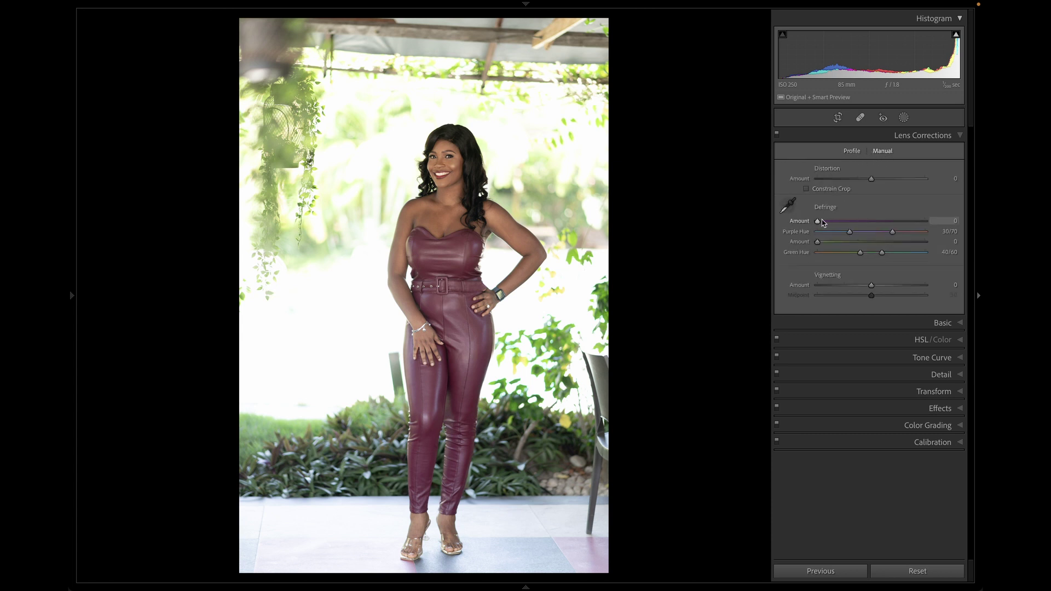
pyautogui.moveTo(818, 221); pyautogui.dragTo(824, 225)
# Apply Auto tone in the Basic adjustments and refine it with Vibrance +31 and Exposure −0.24.
pyautogui.click(931, 323)
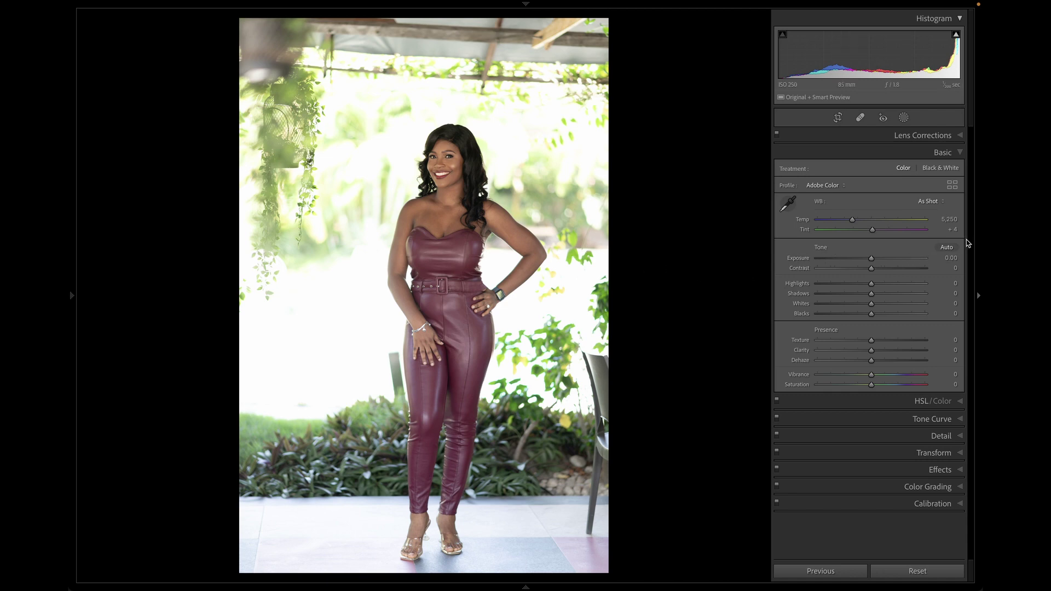
pyautogui.click(951, 250)
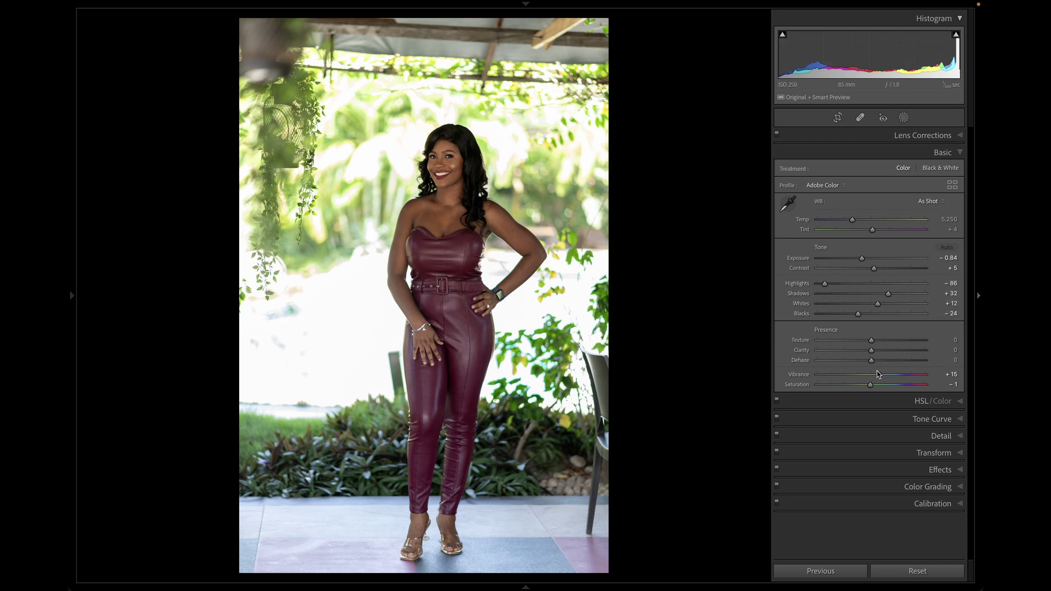
pyautogui.moveTo(880, 377); pyautogui.dragTo(884, 379)
pyautogui.moveTo(949, 261)
pyautogui.mouseDown()
pyautogui.moveTo(969, 261)
pyautogui.moveTo(945, 258)
pyautogui.mouseUp()
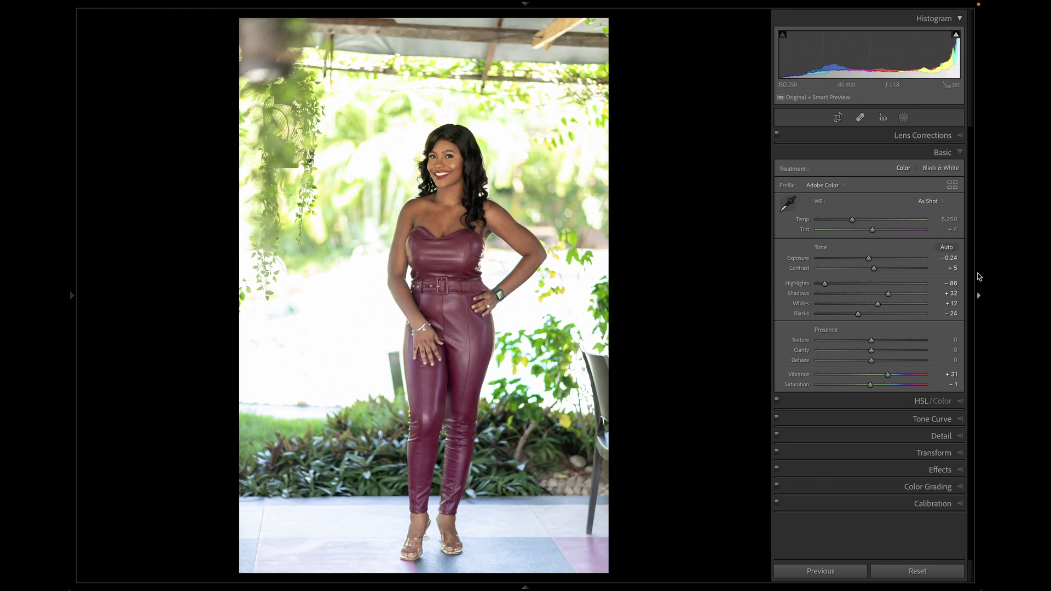
# Set the white balance to a Temp of 5,032 and a Tint of +11.
pyautogui.click(951, 219)
pyautogui.write('5045')
pyautogui.press('Return')
pyautogui.click(951, 229)
pyautogui.write('12')
pyautogui.press('Return')
pyautogui.moveTo(850, 221); pyautogui.dragTo(849, 222)
# Inspect the woman's face up close and compare the edited photo with its Before version.
pyautogui.click(482, 181)
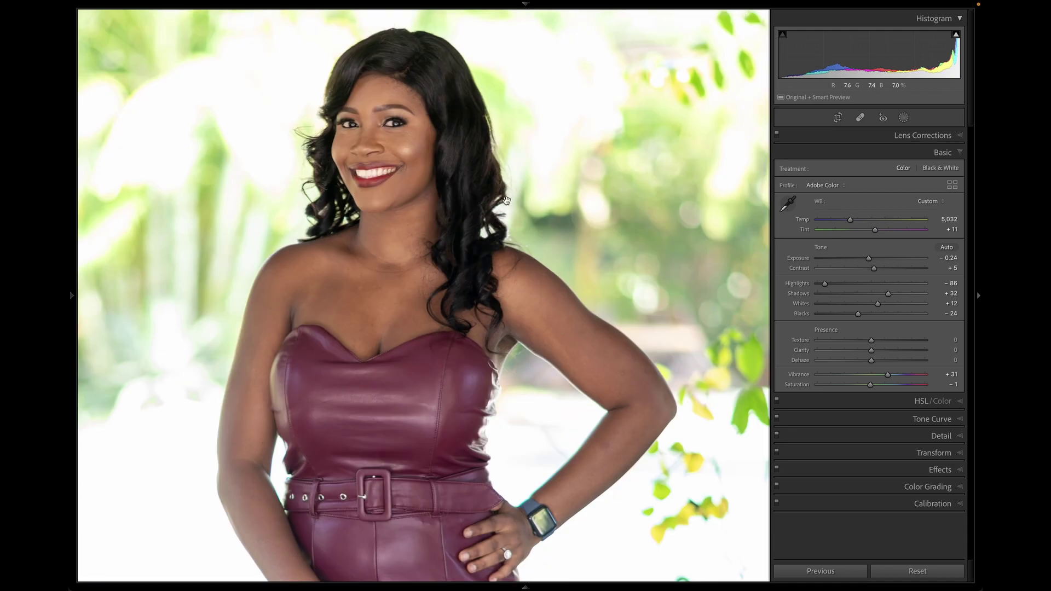
pyautogui.click(430, 194)
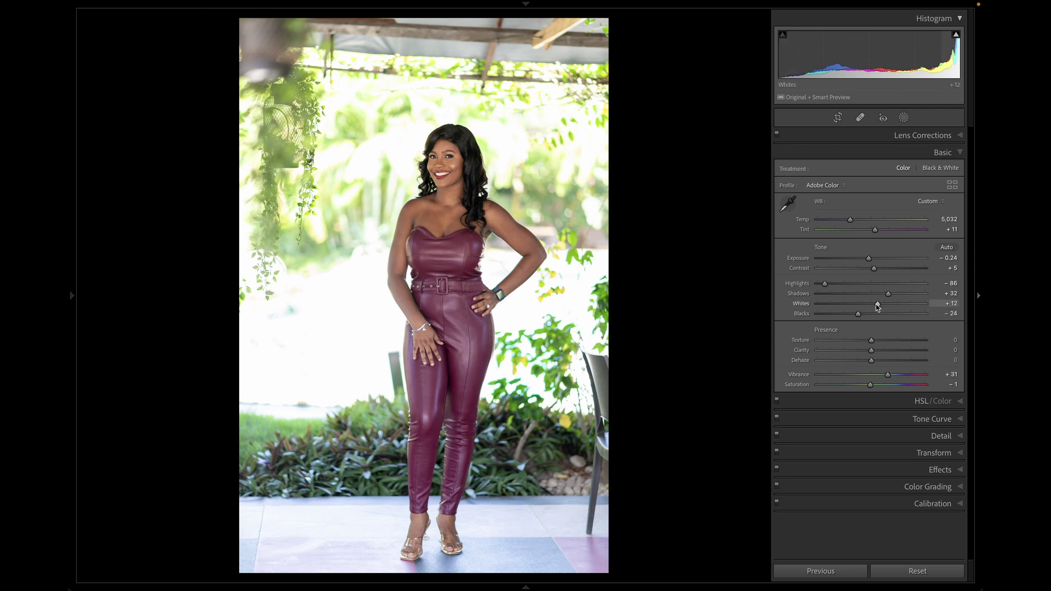
pyautogui.press('\\')
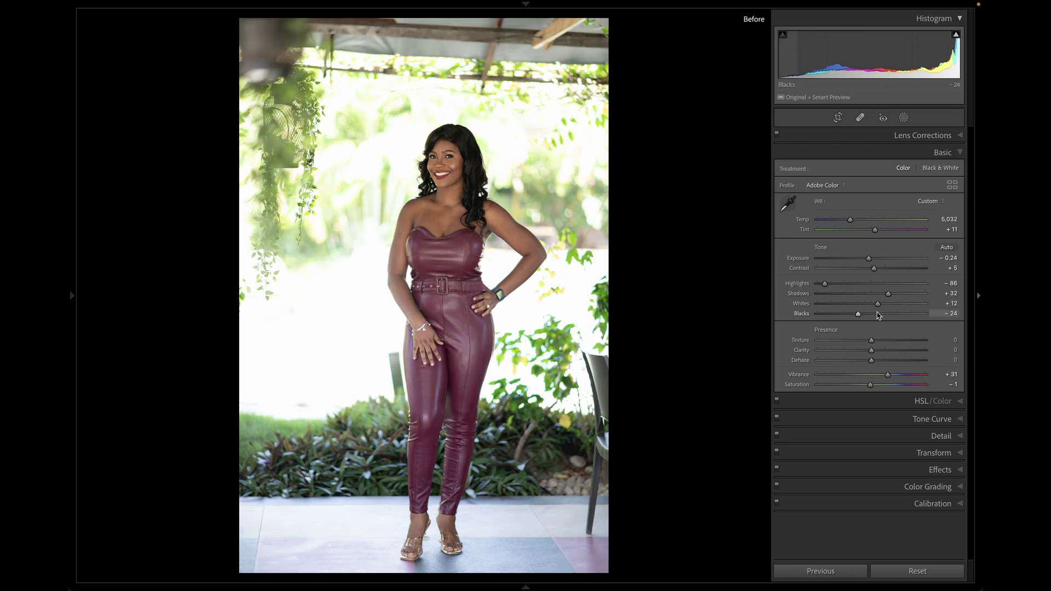
pyautogui.press('\\')
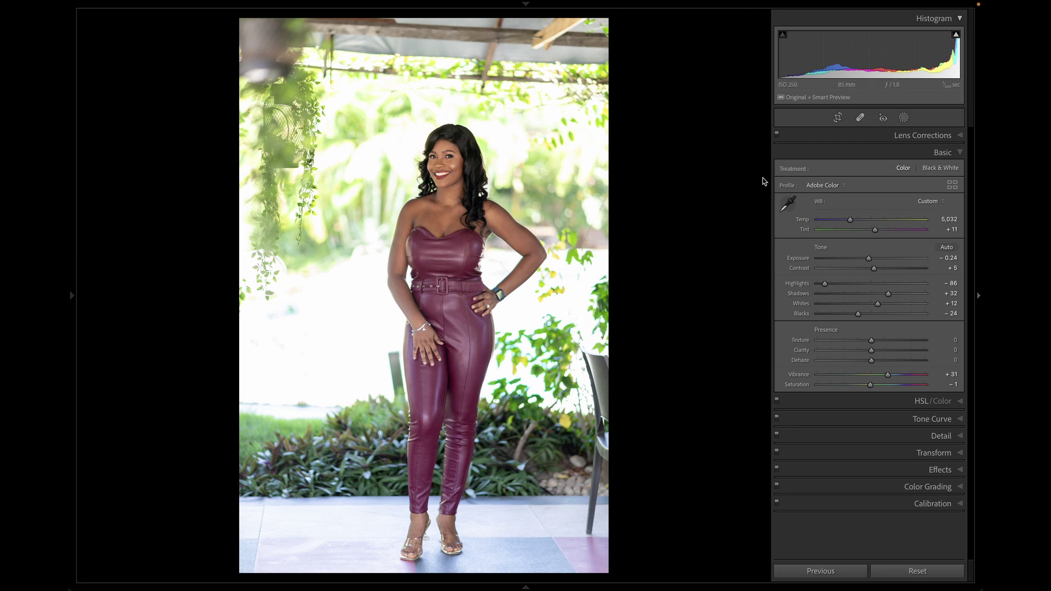
# Add a Select Subject mask and invert it so that it covers the background.
pyautogui.click(904, 118)
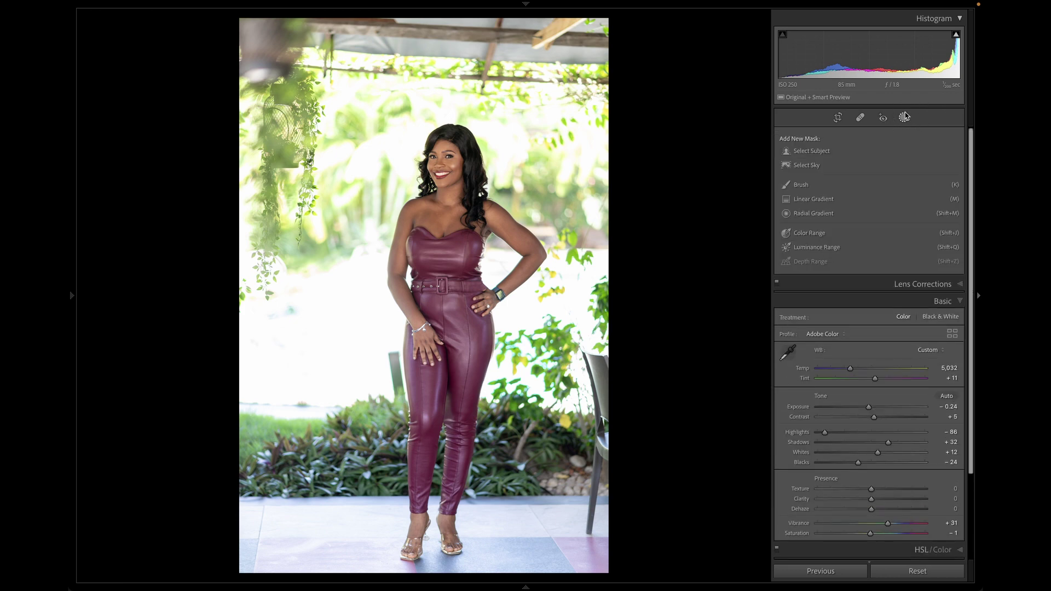
pyautogui.click(808, 152)
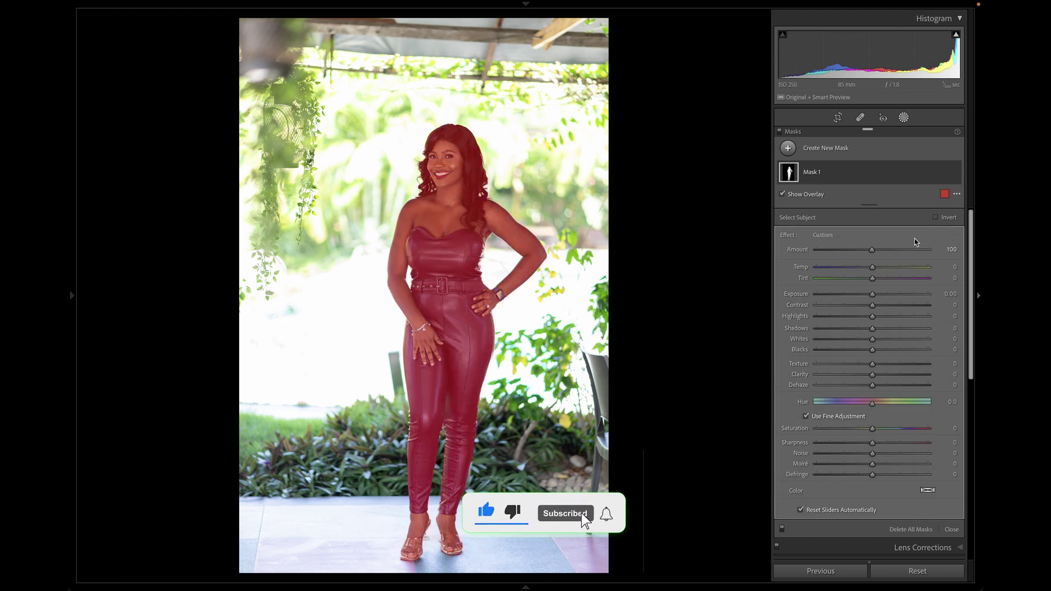
pyautogui.click(934, 219)
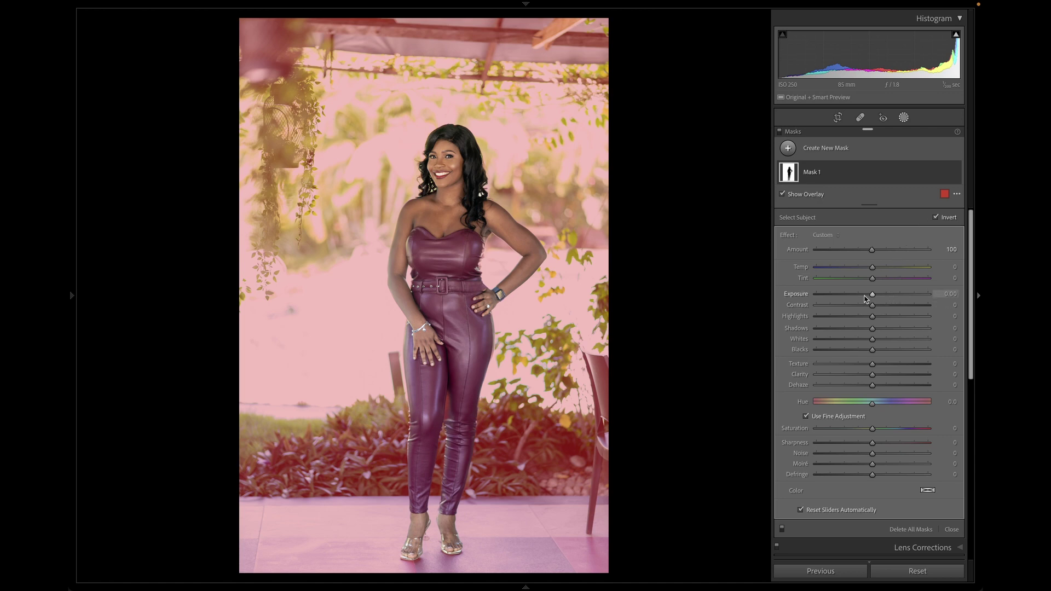
# Turn off the mask overlay and set the masked background's Highlights to −82.
pyautogui.click(784, 194)
pyautogui.click(784, 195)
pyautogui.click(784, 195)
pyautogui.click(785, 195)
pyautogui.click(785, 195)
pyautogui.click(785, 195)
pyautogui.press('o')
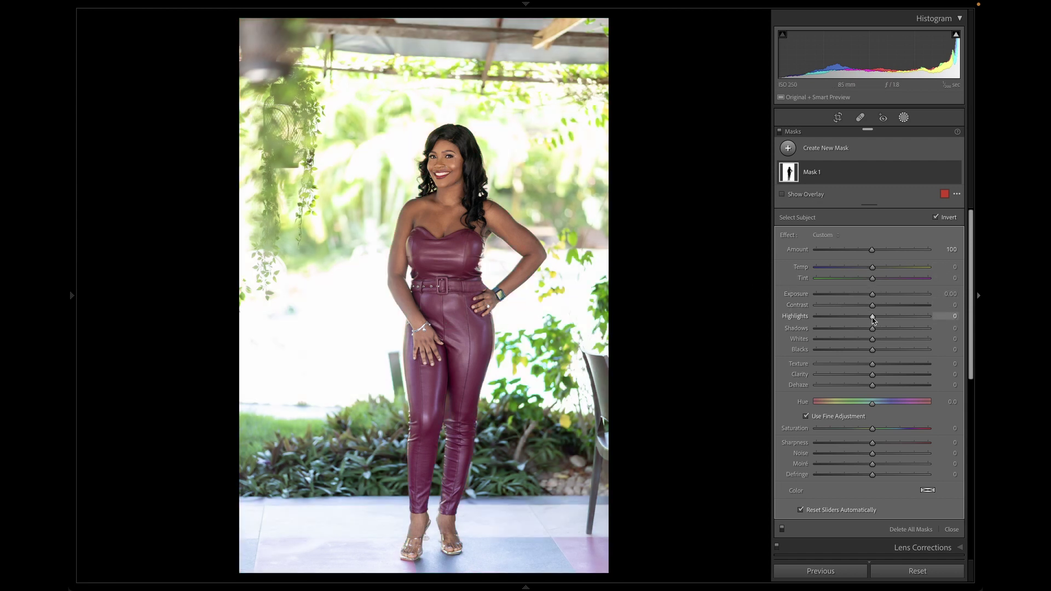
pyautogui.moveTo(872, 316); pyautogui.dragTo(828, 330)
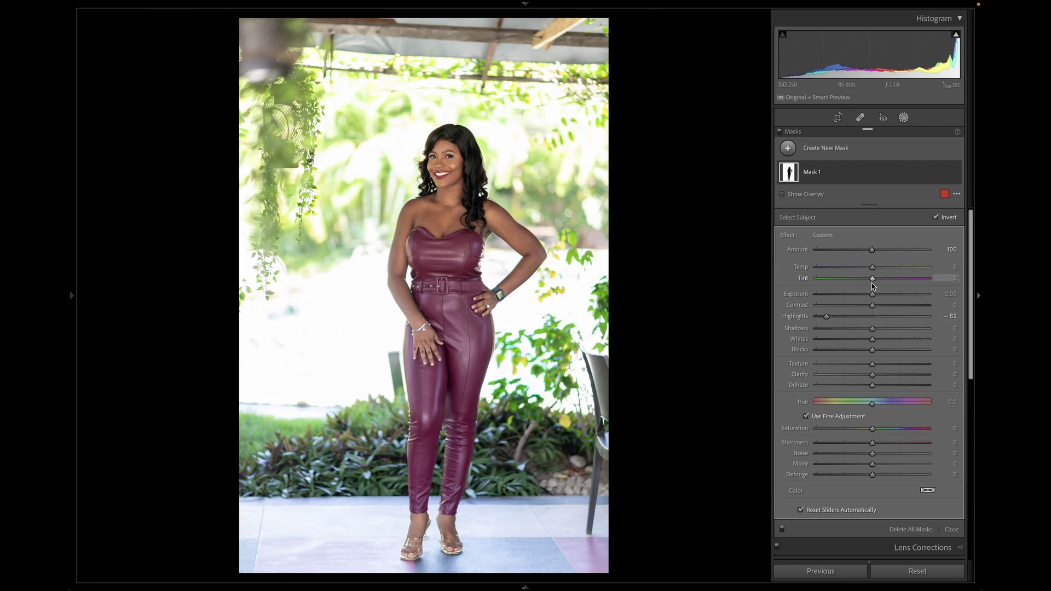
# Set the masked background's Exposure to −0.57 and Saturation to 4, compare with the Before version, and close the mask editing.
pyautogui.moveTo(873, 297); pyautogui.dragTo(867, 298)
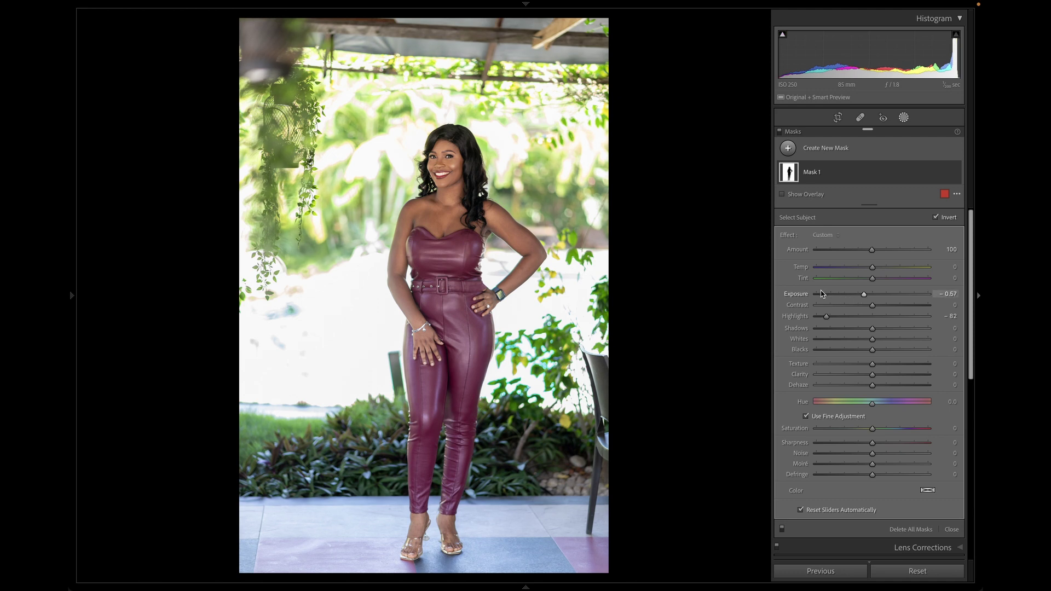
pyautogui.press('\\')
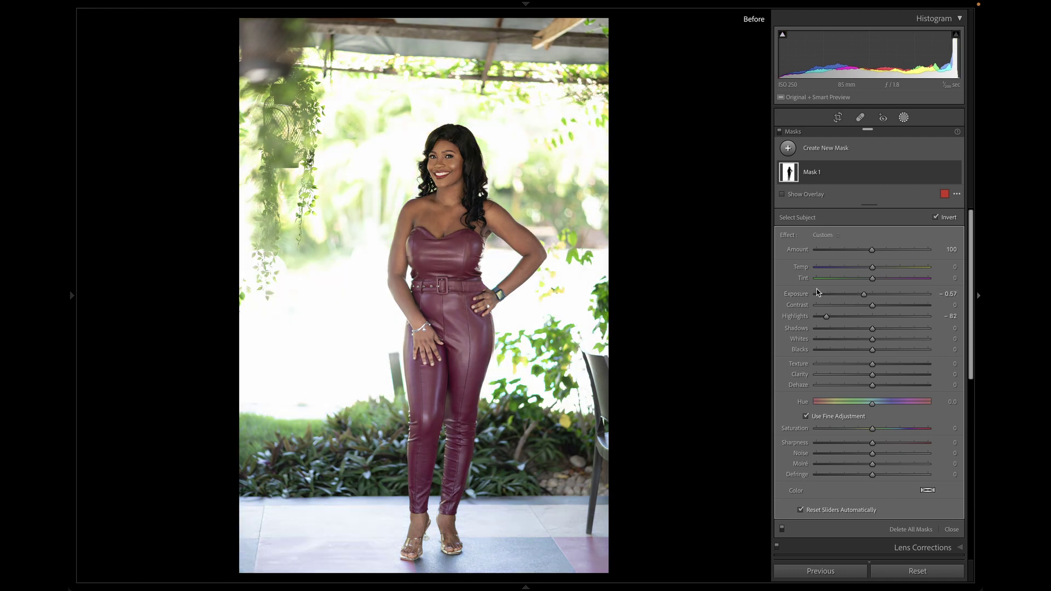
pyautogui.press('\\')
pyautogui.press('\\')
pyautogui.press('\\')
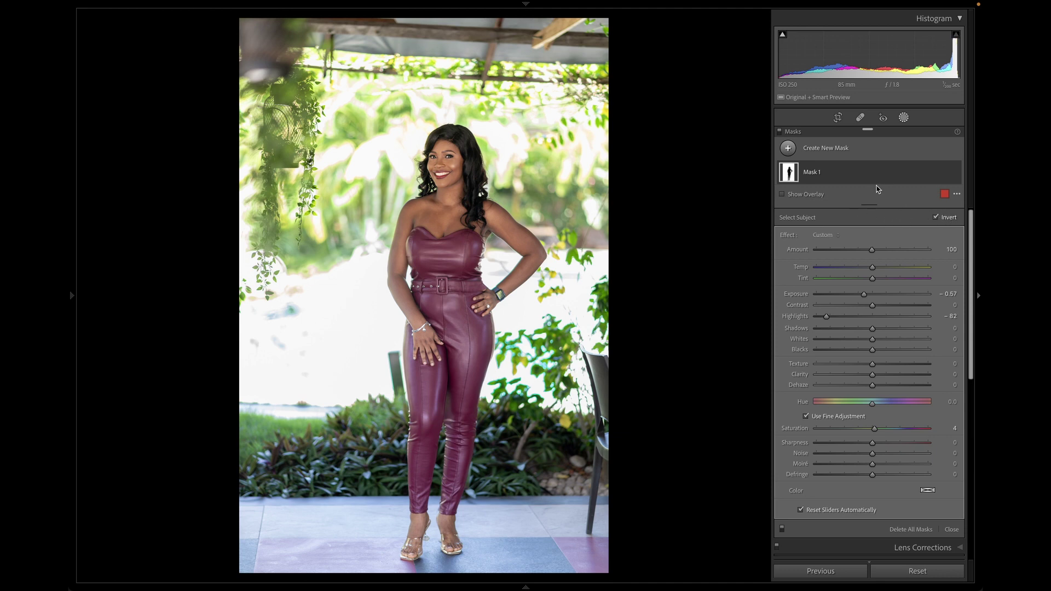
pyautogui.click(905, 118)
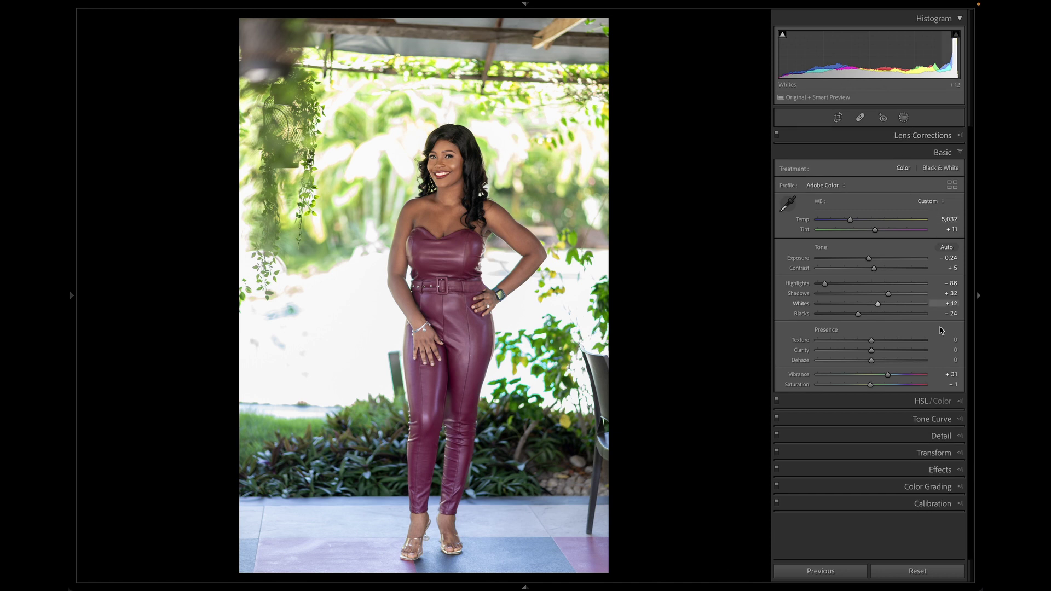
# Brighten the skin tones by setting the HSL Luminance of Orange to +12 and Red to +8, checking the face up close.
pyautogui.click(962, 403)
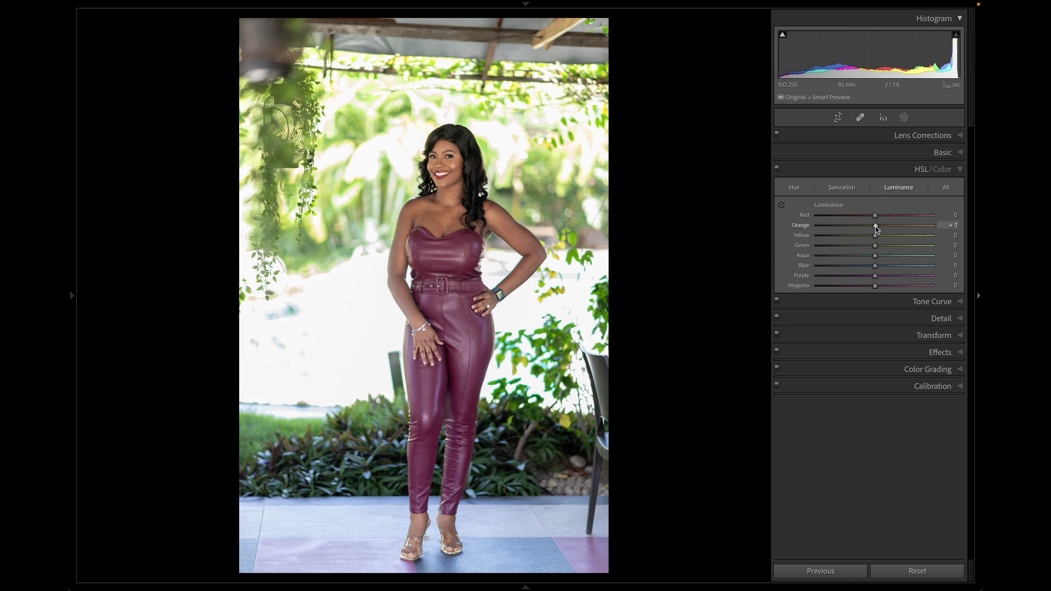
pyautogui.moveTo(876, 230)
pyautogui.mouseDown()
pyautogui.moveTo(852, 226)
pyautogui.moveTo(894, 226)
pyautogui.moveTo(825, 229)
pyautogui.moveTo(881, 231)
pyautogui.mouseUp()
pyautogui.press('z')
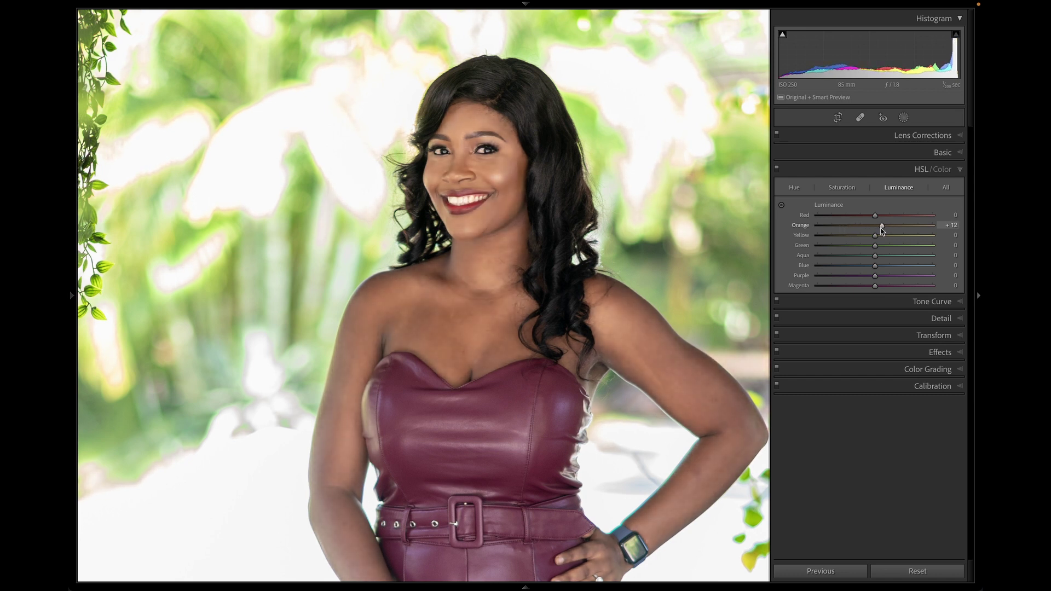
pyautogui.moveTo(875, 217); pyautogui.dragTo(879, 219)
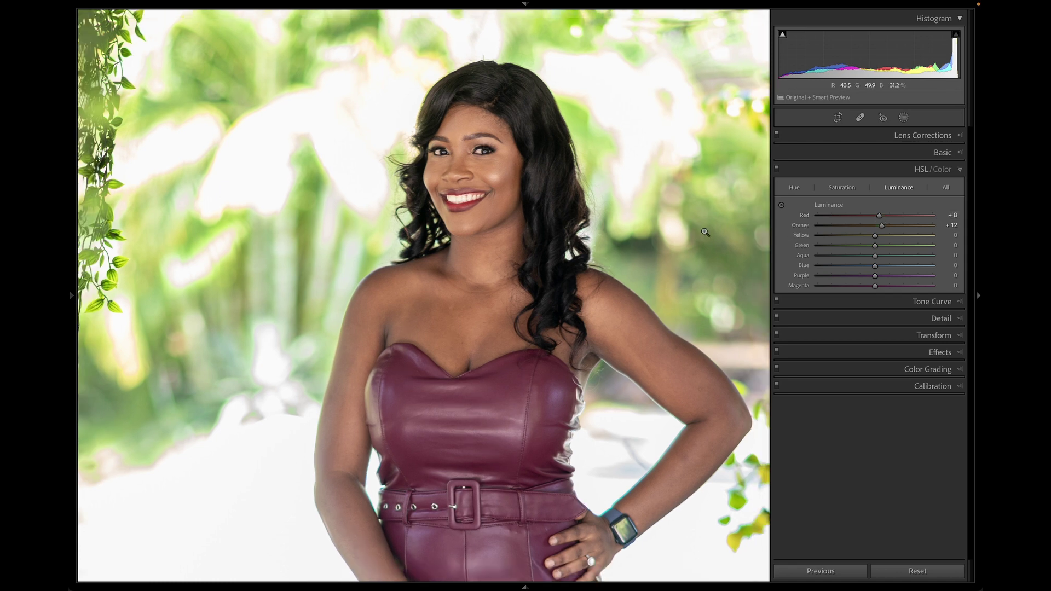
pyautogui.click(649, 264)
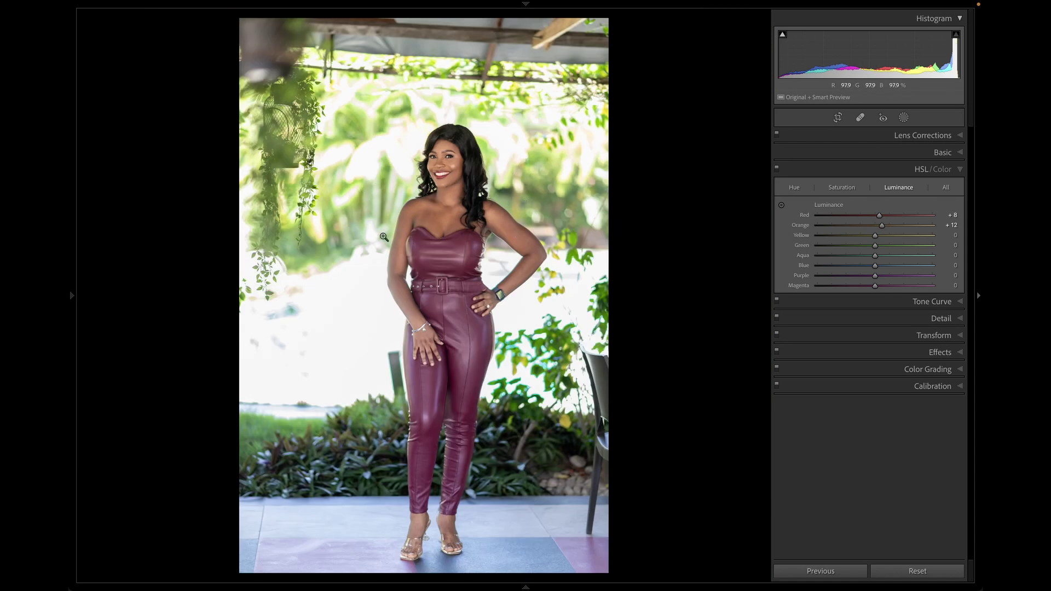
# Set the photo's Contrast to +14 and its white balance to a Temp of 5,250 and a Tint of +13.
pyautogui.click(942, 152)
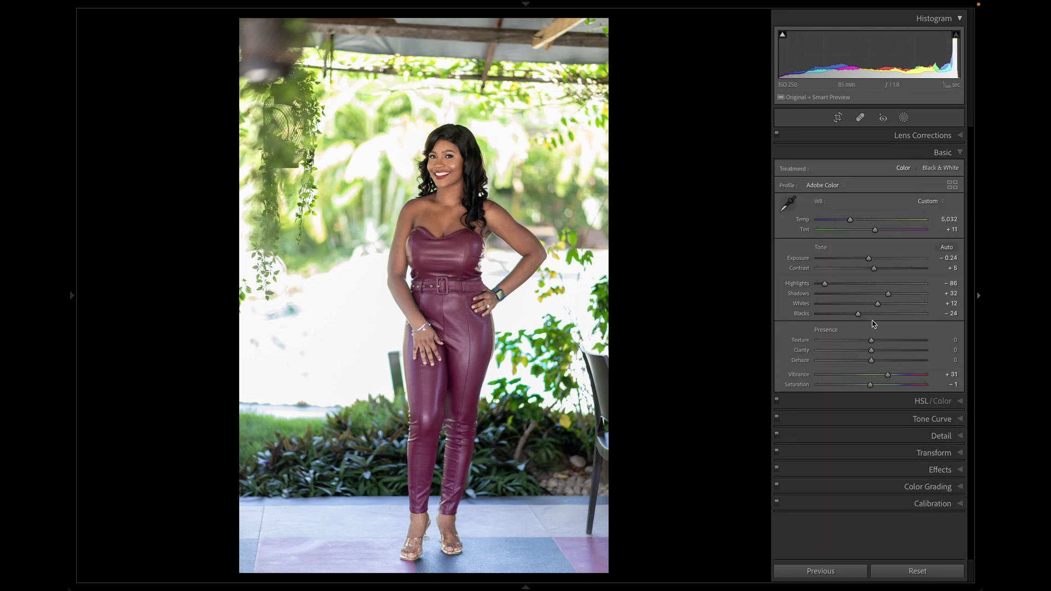
pyautogui.moveTo(874, 269); pyautogui.dragTo(881, 274)
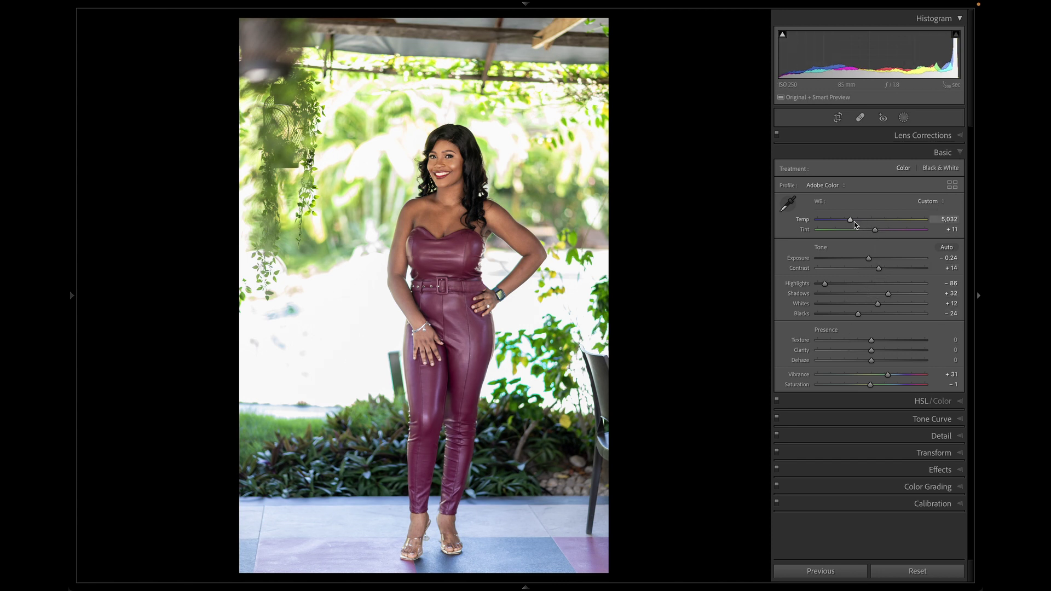
pyautogui.moveTo(852, 221); pyautogui.dragTo(876, 232)
# Fine-tune the Hue and Saturation of the Calibration primaries with slight shifts, resetting the Blue Primary Hue.
pyautogui.click(946, 506)
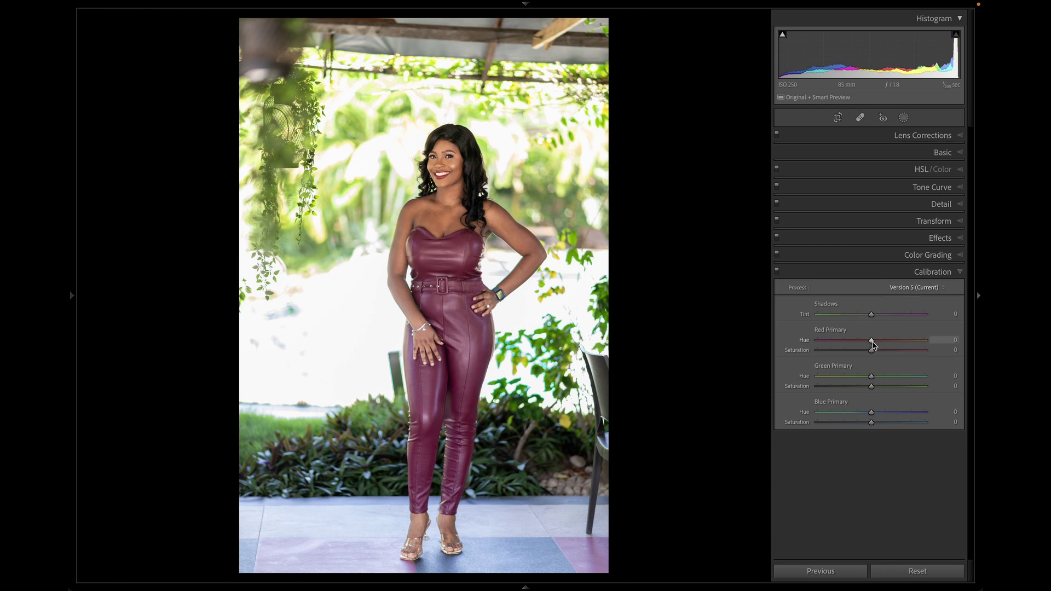
pyautogui.moveTo(873, 341); pyautogui.dragTo(874, 381)
pyautogui.moveTo(871, 388)
pyautogui.mouseDown()
pyautogui.moveTo(863, 388)
pyautogui.moveTo(876, 388)
pyautogui.mouseUp()
pyautogui.moveTo(872, 422)
pyautogui.mouseDown()
pyautogui.moveTo(885, 413)
pyautogui.moveTo(846, 416)
pyautogui.moveTo(874, 416)
pyautogui.mouseUp()
pyautogui.doubleClick(875, 414)
pyautogui.moveTo(868, 423); pyautogui.dragTo(873, 422)
# Set the white balance to a Temp of 4,932 and a Tint of +12.
pyautogui.click(938, 154)
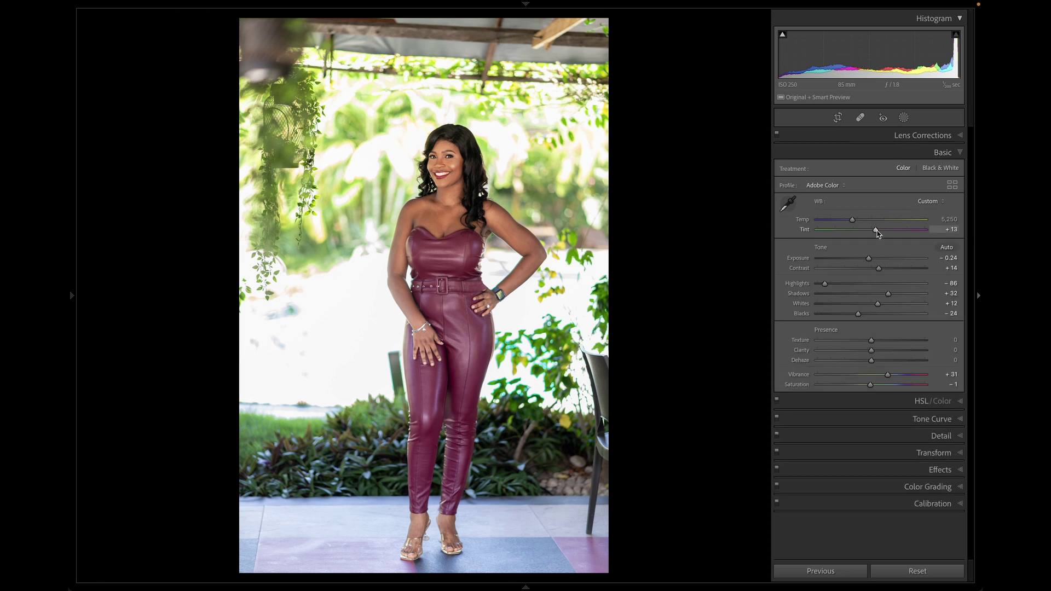
pyautogui.moveTo(875, 231); pyautogui.dragTo(850, 218)
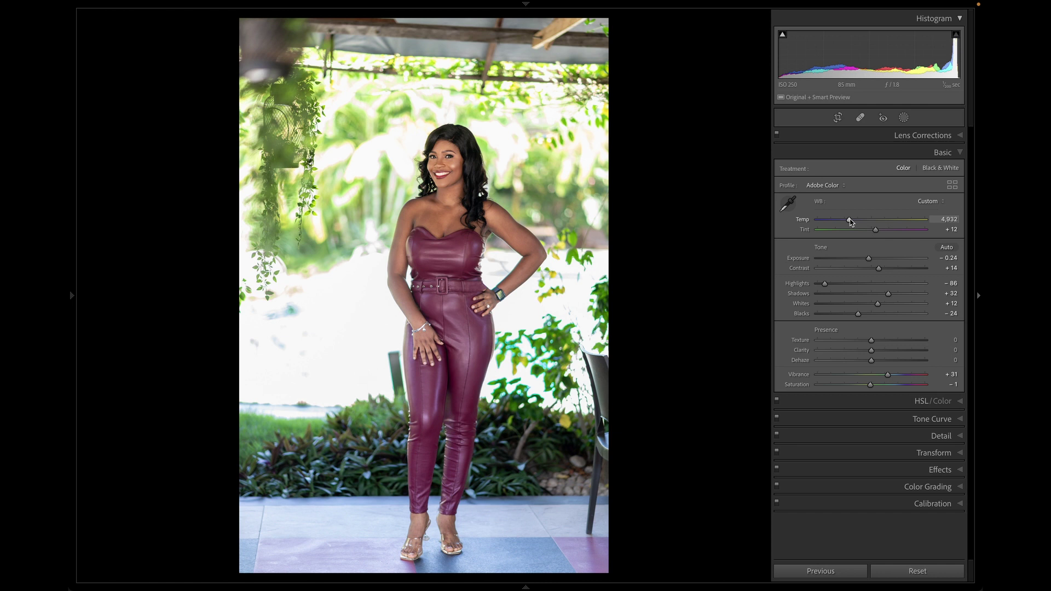
# Shape the point Tone Curve with a shadow point at input 68, output 72 and a highlight point at input 174, output 184.
pyautogui.click(960, 420)
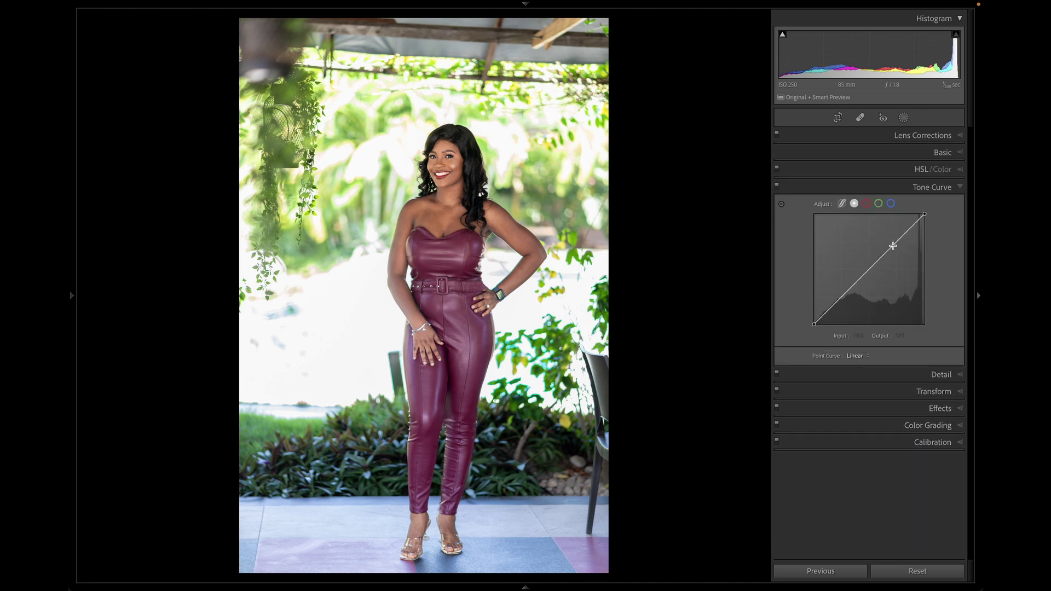
pyautogui.moveTo(893, 245); pyautogui.dragTo(892, 244)
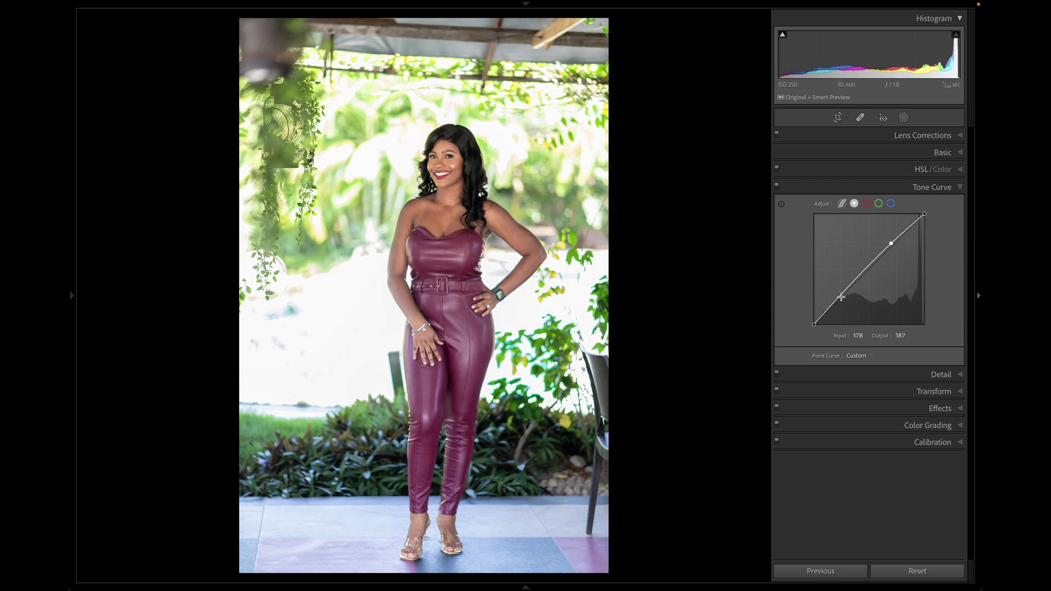
pyautogui.moveTo(841, 297); pyautogui.dragTo(842, 301)
pyautogui.moveTo(842, 300); pyautogui.dragTo(845, 298)
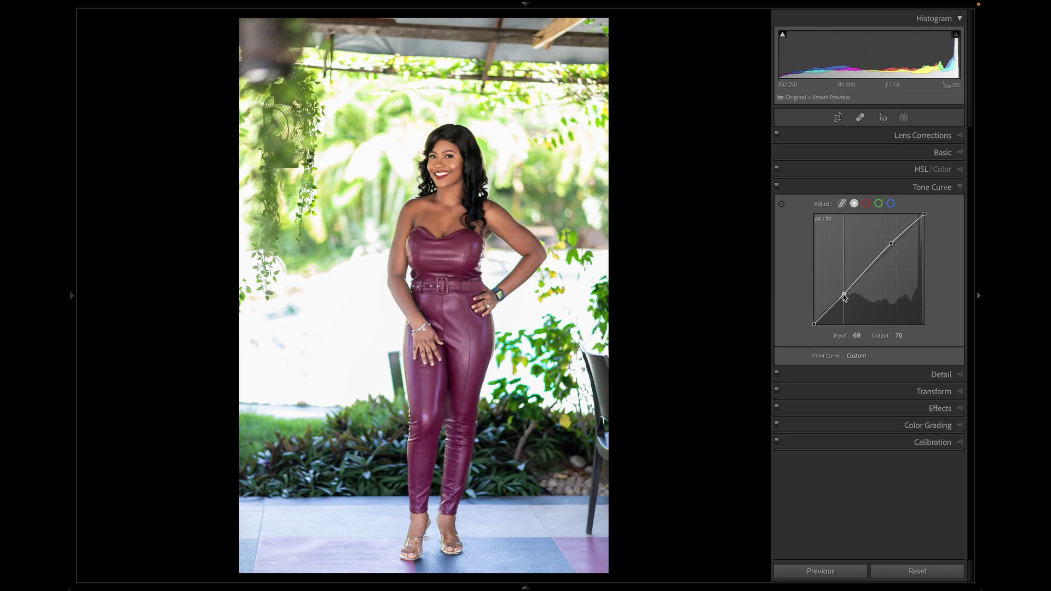
pyautogui.moveTo(844, 295); pyautogui.dragTo(843, 296)
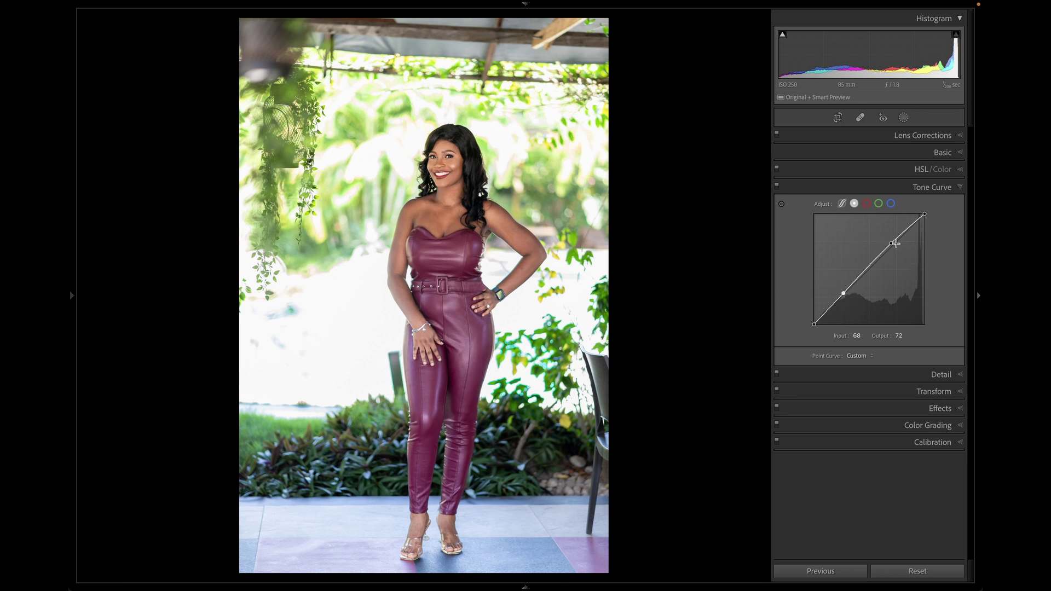
pyautogui.moveTo(892, 244); pyautogui.dragTo(890, 246)
# Switch the Tone Curve adjustment off and on repeatedly to compare its effect on the photo.
pyautogui.click(777, 186)
pyautogui.click(777, 186)
pyautogui.click(777, 188)
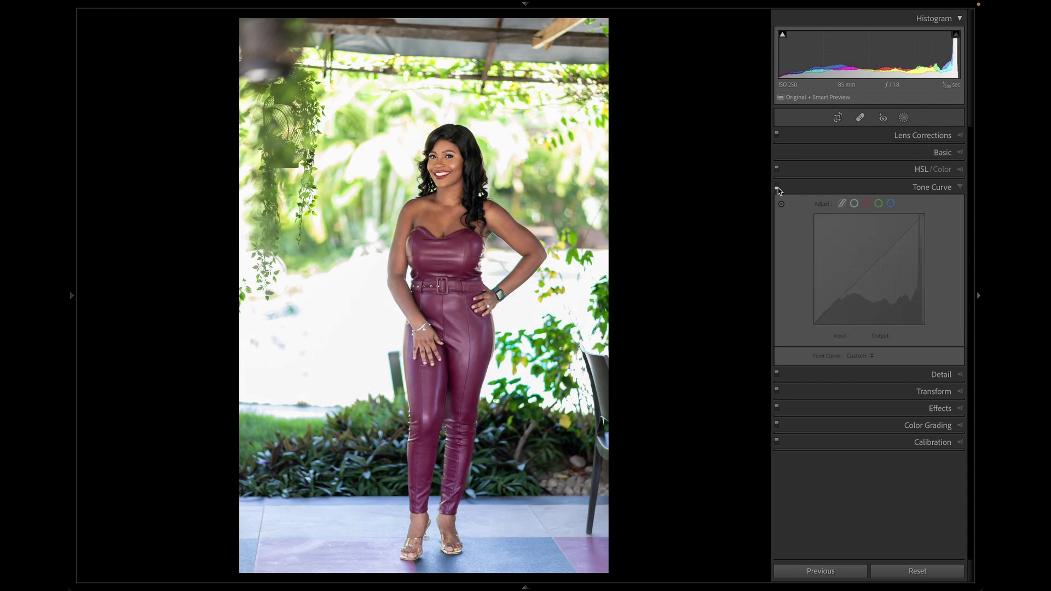
pyautogui.click(778, 186)
pyautogui.click(778, 185)
pyautogui.click(778, 186)
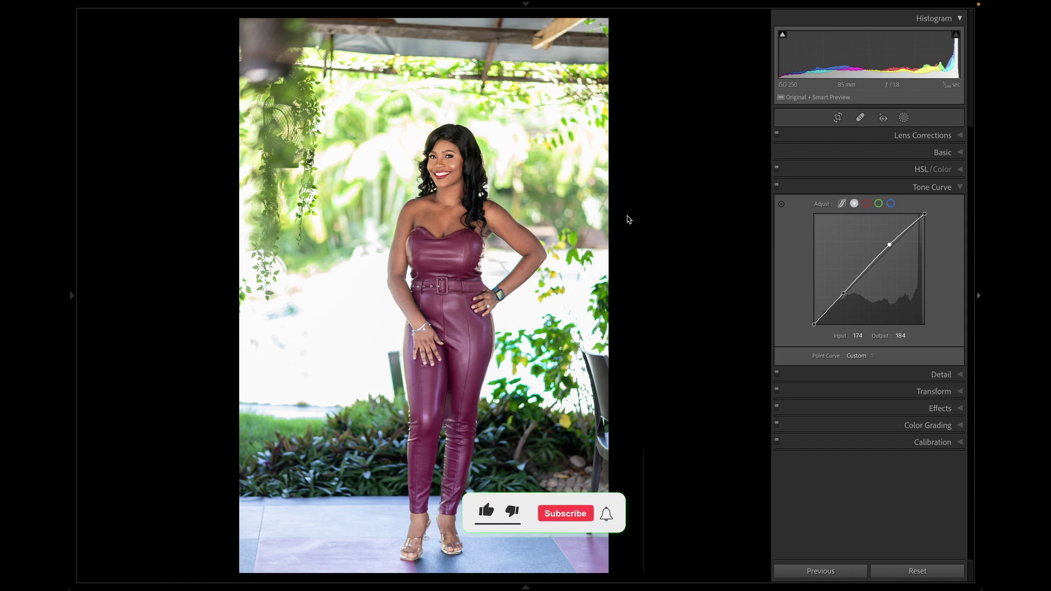
# Compare the edited photo repeatedly with its Before version to judge the overall edit.
pyautogui.press('\\')
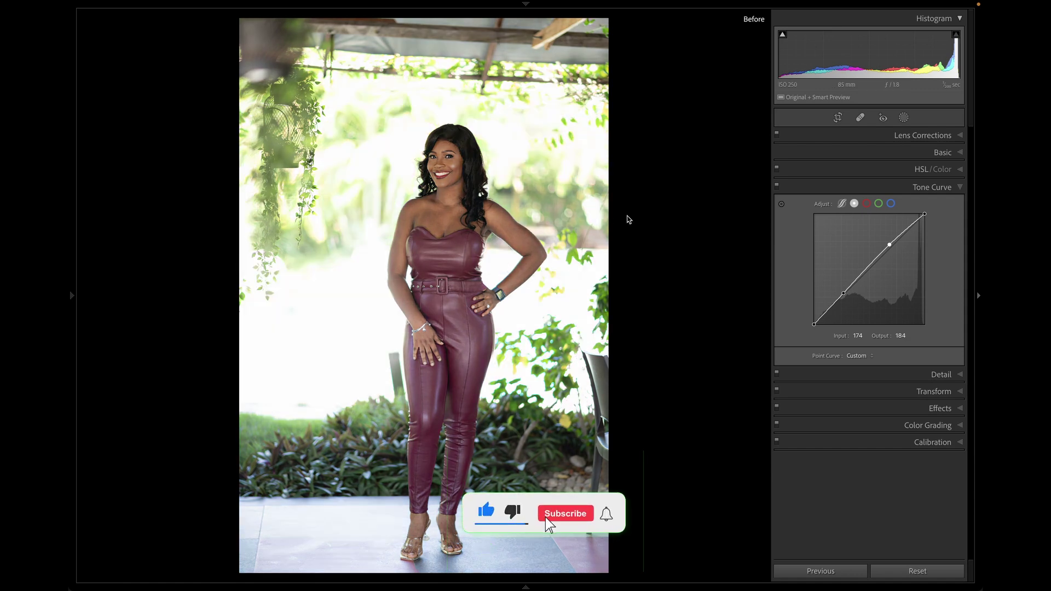
pyautogui.press('\\')
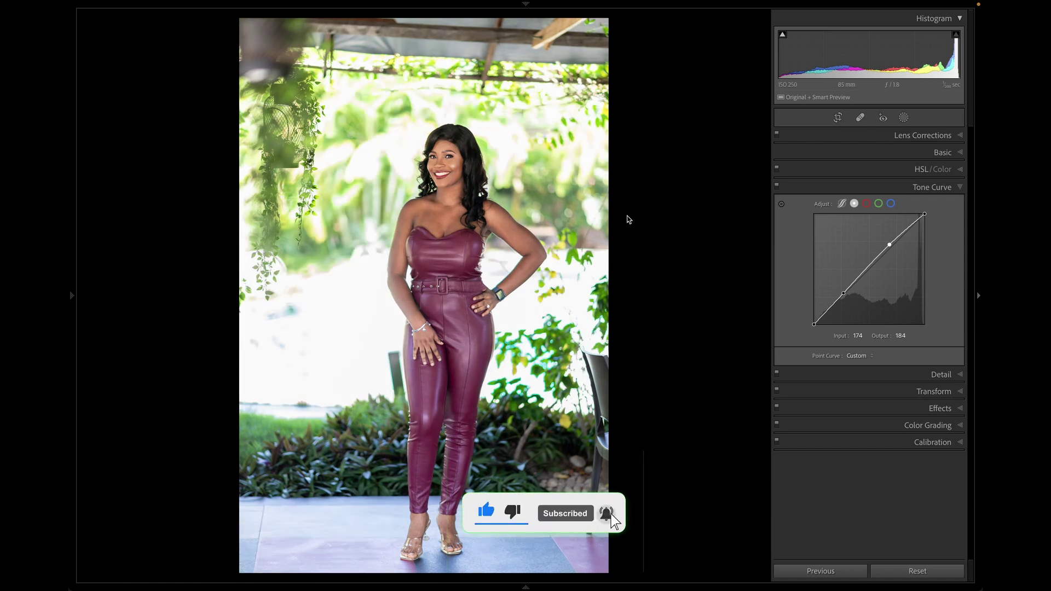
pyautogui.press('\\')
pyautogui.press('\\')
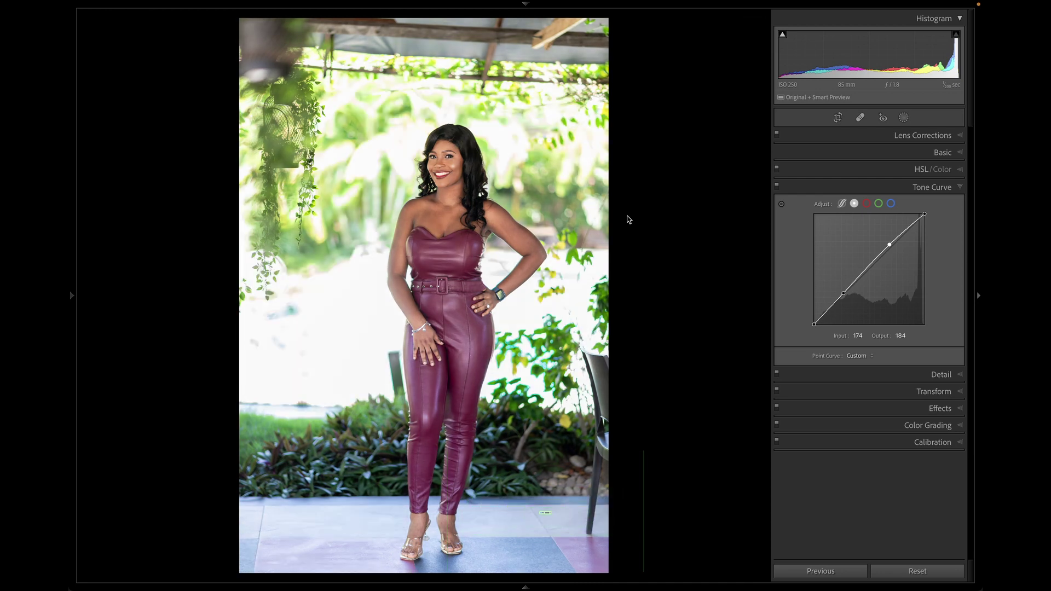
pyautogui.press('\\')
pyautogui.press('\\')
pyautogui.press('\\')
pyautogui.press('\\')
pyautogui.press('\\')
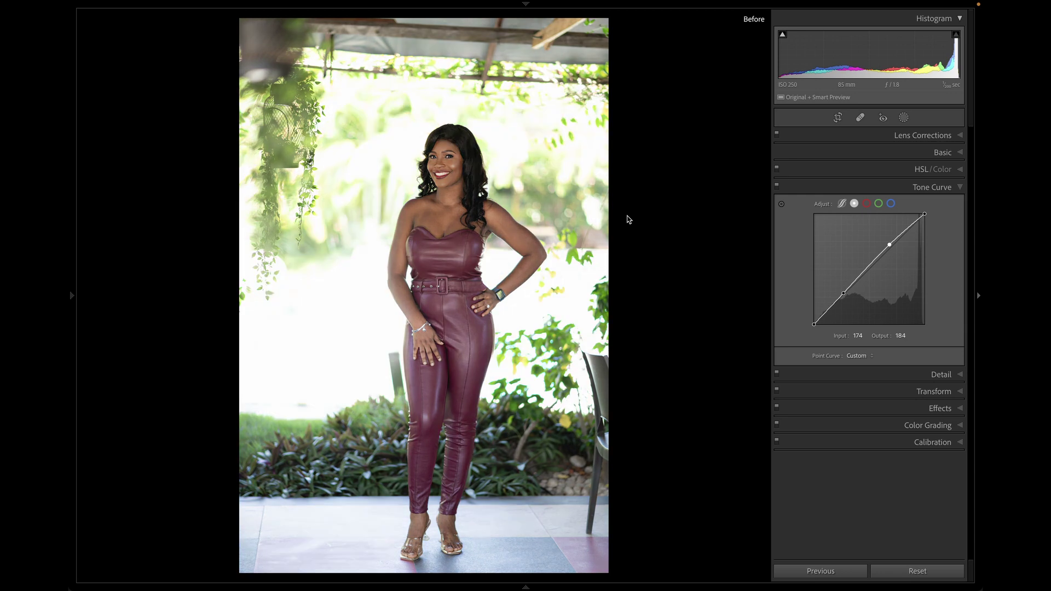
pyautogui.press('\\')
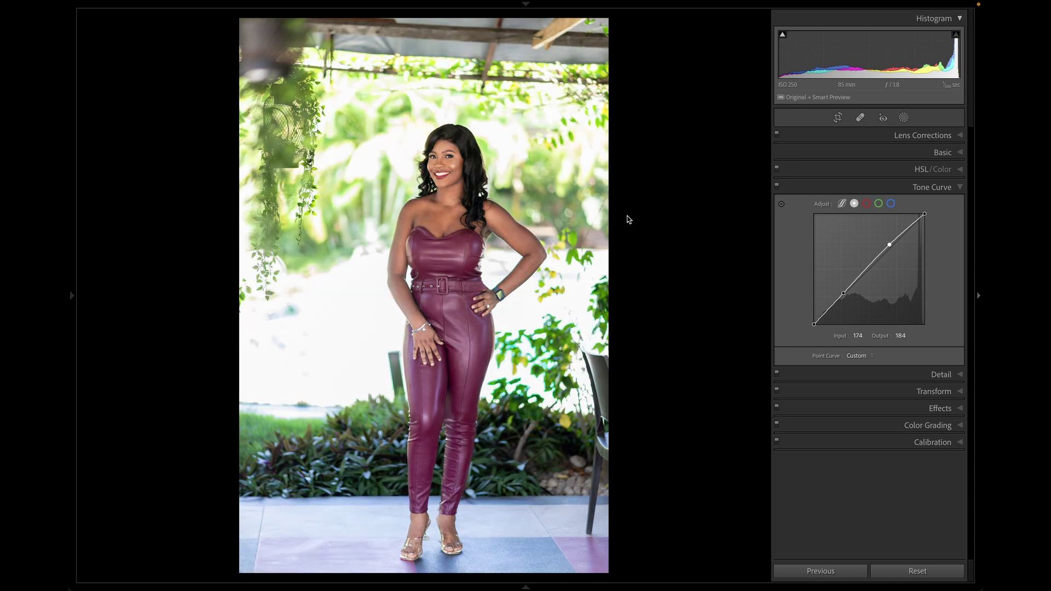
pyautogui.press('\\')
pyautogui.press('\\')
pyautogui.press('\\')
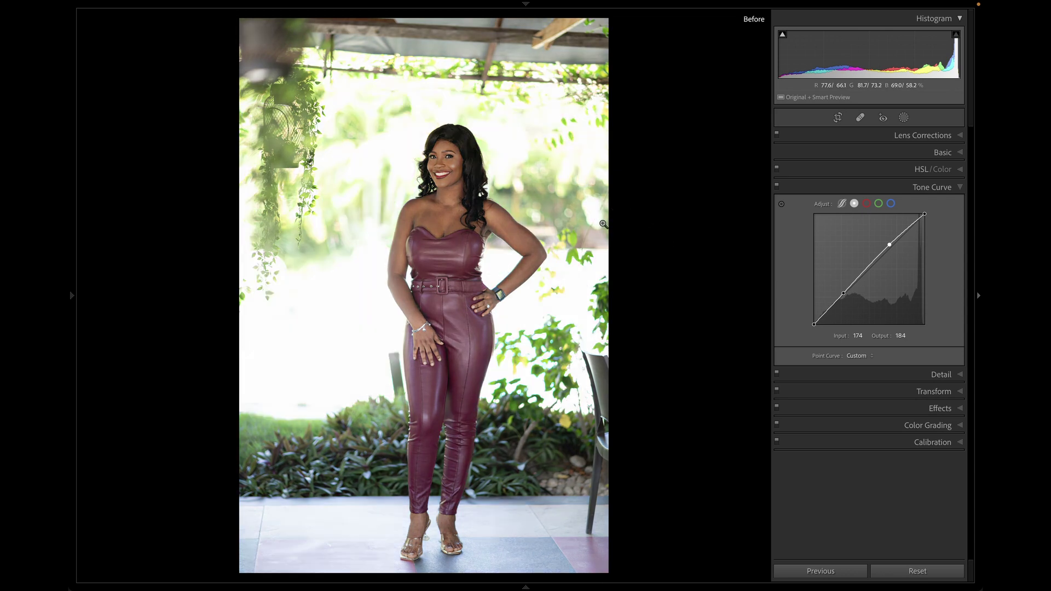
pyautogui.press('\\')
pyautogui.press('\\')
pyautogui.press('\\')
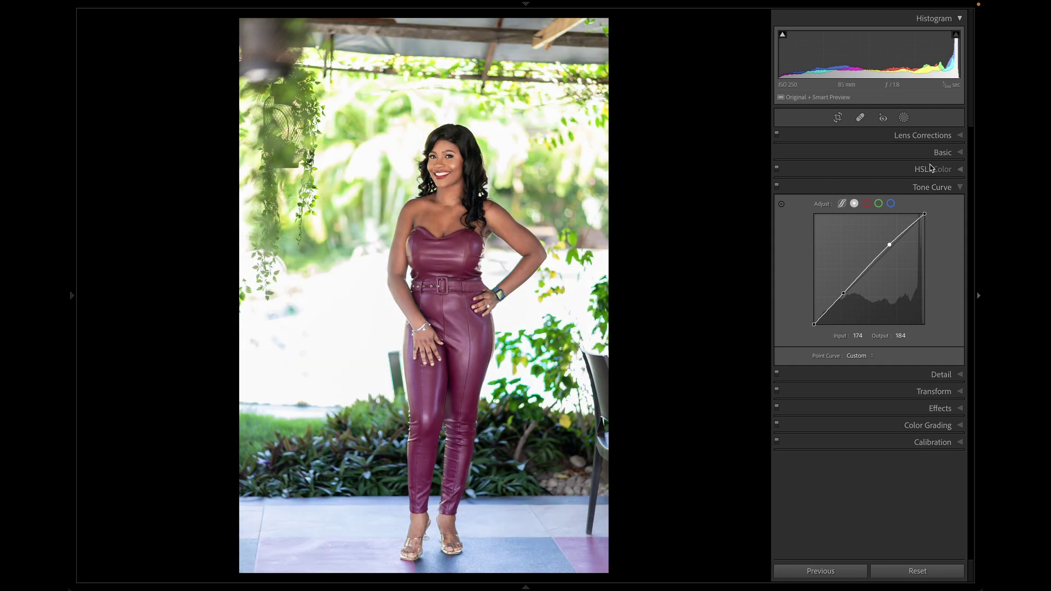
# Set the Basic Whites to +19, the Blacks to −25 and the Tint to +14.
pyautogui.click(961, 189)
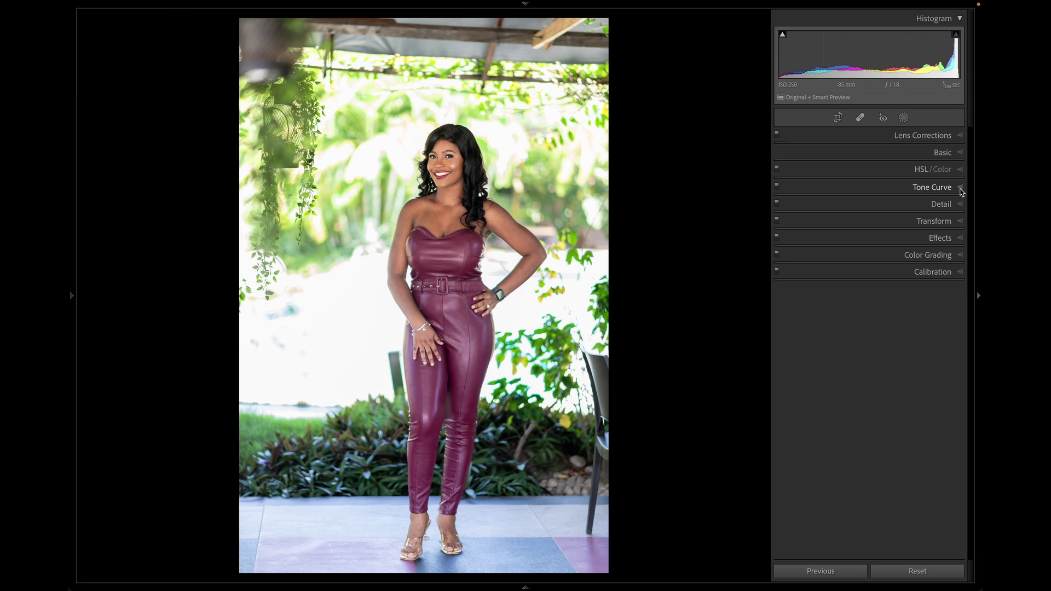
pyautogui.click(959, 152)
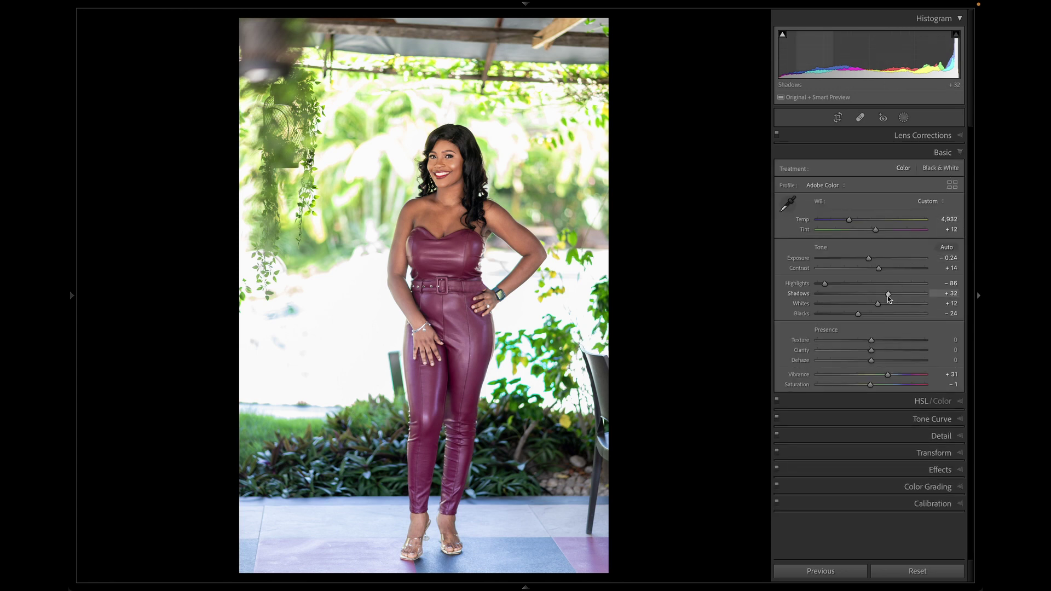
pyautogui.moveTo(879, 307); pyautogui.dragTo(858, 320)
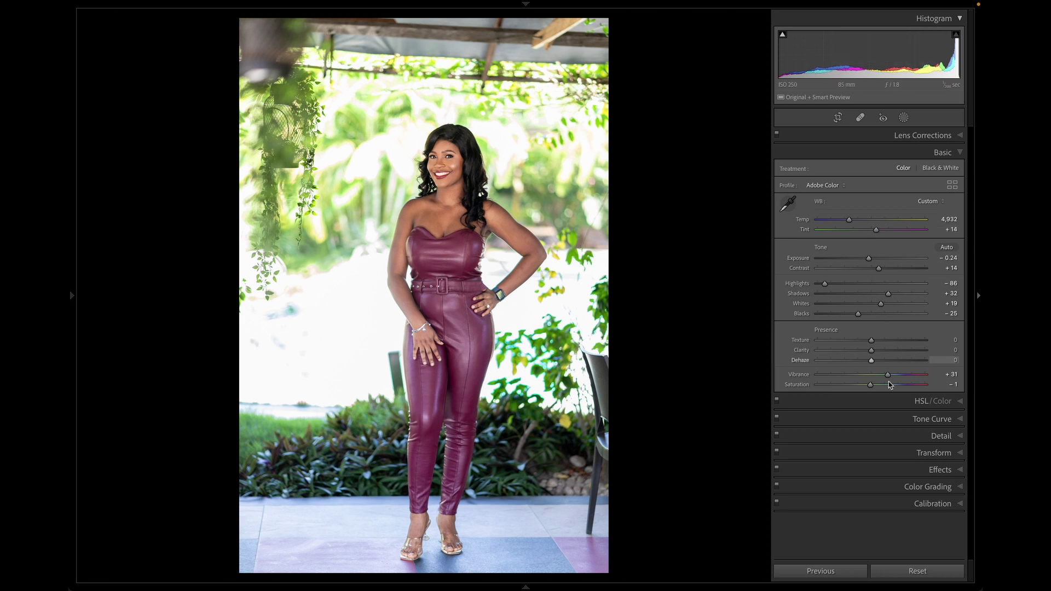
# Fine-tune the HSL Hue of Orange and shift the Green Hue slightly upward, comparing the photo with its Before version.
pyautogui.click(958, 402)
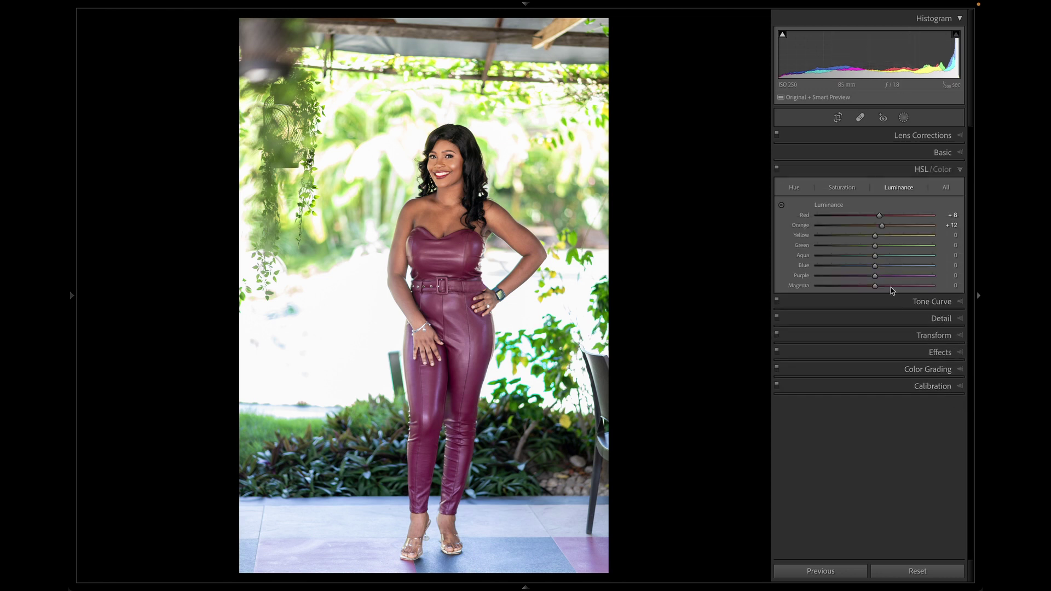
pyautogui.click(795, 187)
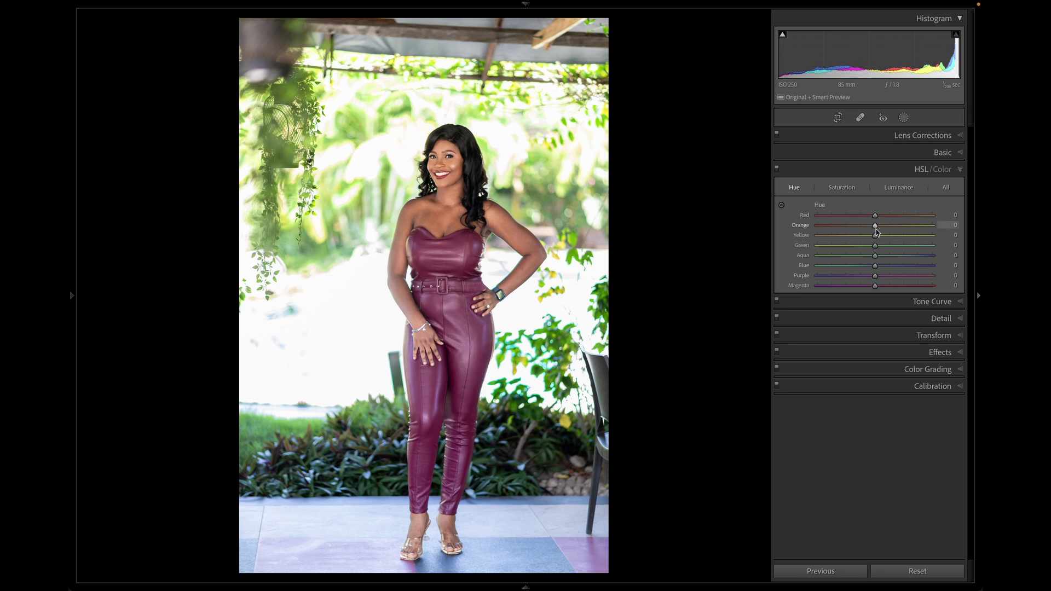
pyautogui.moveTo(875, 230)
pyautogui.mouseDown()
pyautogui.moveTo(849, 231)
pyautogui.moveTo(886, 236)
pyautogui.moveTo(819, 237)
pyautogui.moveTo(894, 236)
pyautogui.moveTo(861, 236)
pyautogui.moveTo(876, 230)
pyautogui.mouseUp()
pyautogui.moveTo(874, 230); pyautogui.dragTo(876, 230)
pyautogui.press('\\')
pyautogui.press('\\')
pyautogui.press('\\')
pyautogui.press('\\')
pyautogui.moveTo(875, 248)
pyautogui.mouseDown()
pyautogui.moveTo(853, 247)
pyautogui.moveTo(880, 246)
pyautogui.mouseUp()
pyautogui.moveTo(880, 251); pyautogui.dragTo(878, 247)
# Raise the HSL Saturation of Green slightly and set the Green Luminance to about +11.
pyautogui.click(837, 188)
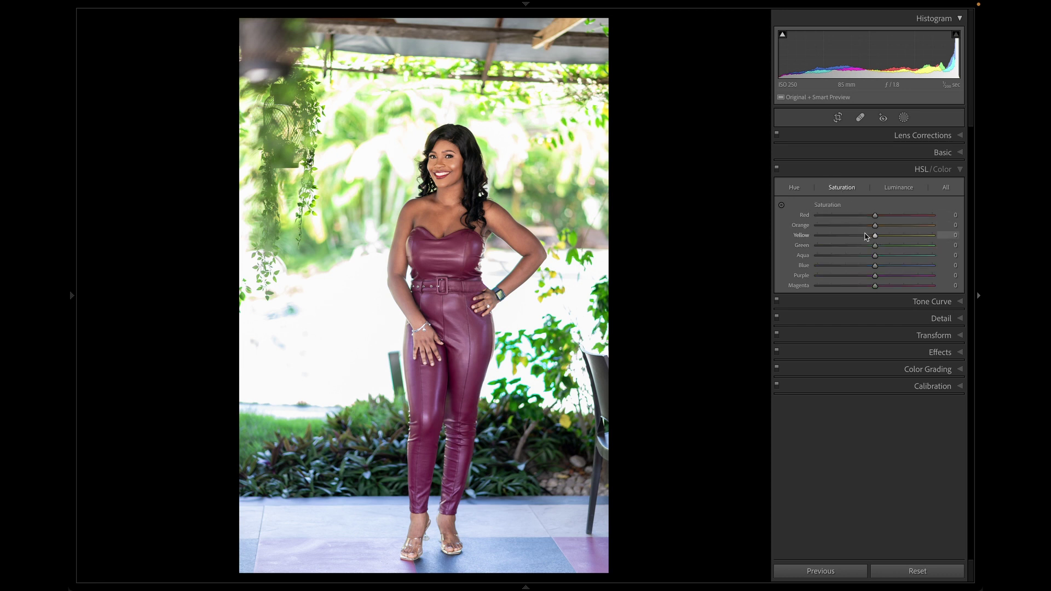
pyautogui.moveTo(877, 248); pyautogui.dragTo(881, 248)
pyautogui.click(905, 188)
pyautogui.moveTo(875, 249); pyautogui.dragTo(882, 252)
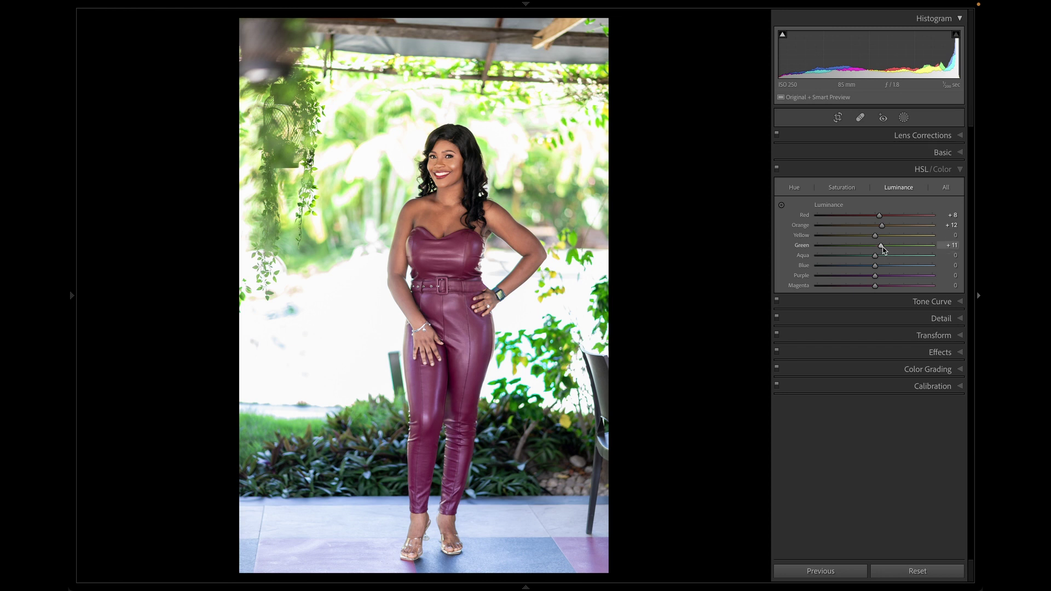
pyautogui.moveTo(884, 250); pyautogui.dragTo(883, 249)
# Set the Basic Temp to 4,882, the Highlights to −74 and the Whites to +12, comparing with the Before version.
pyautogui.click(811, 153)
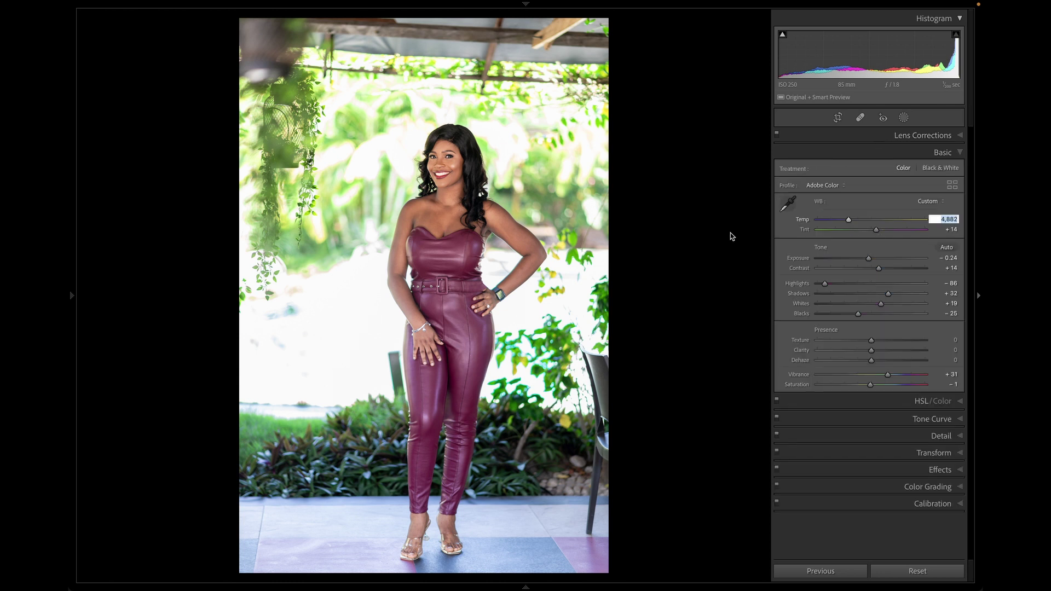
pyautogui.press('Return')
pyautogui.press('\\')
pyautogui.press('\\')
pyautogui.moveTo(824, 283); pyautogui.dragTo(878, 305)
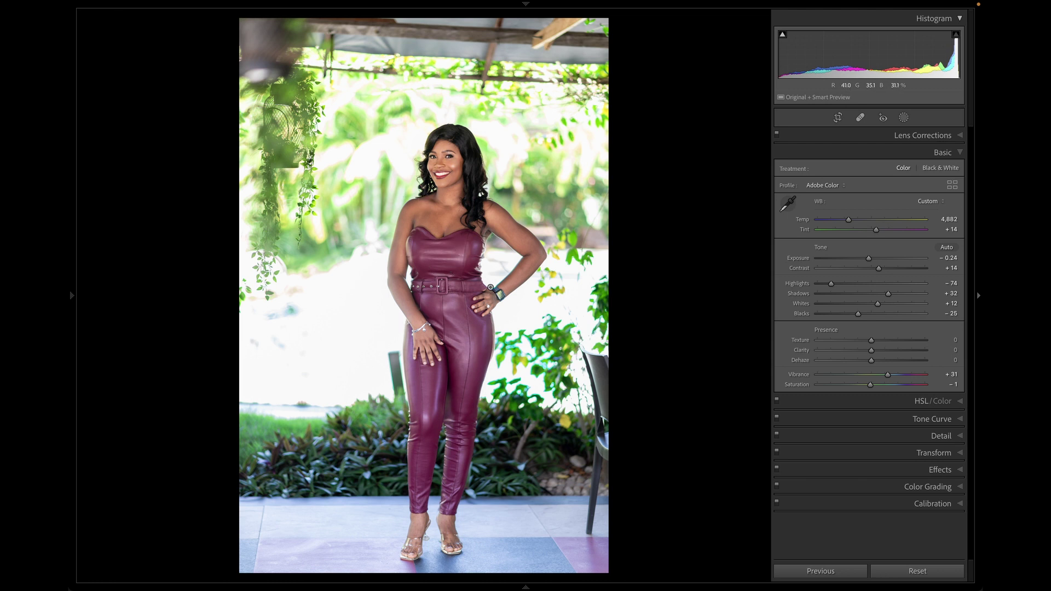
# Set the Exposure of the inverted subject mask on the background to −1.19.
pyautogui.moveTo(323, 581)
pyautogui.click(904, 117)
pyautogui.click(867, 160)
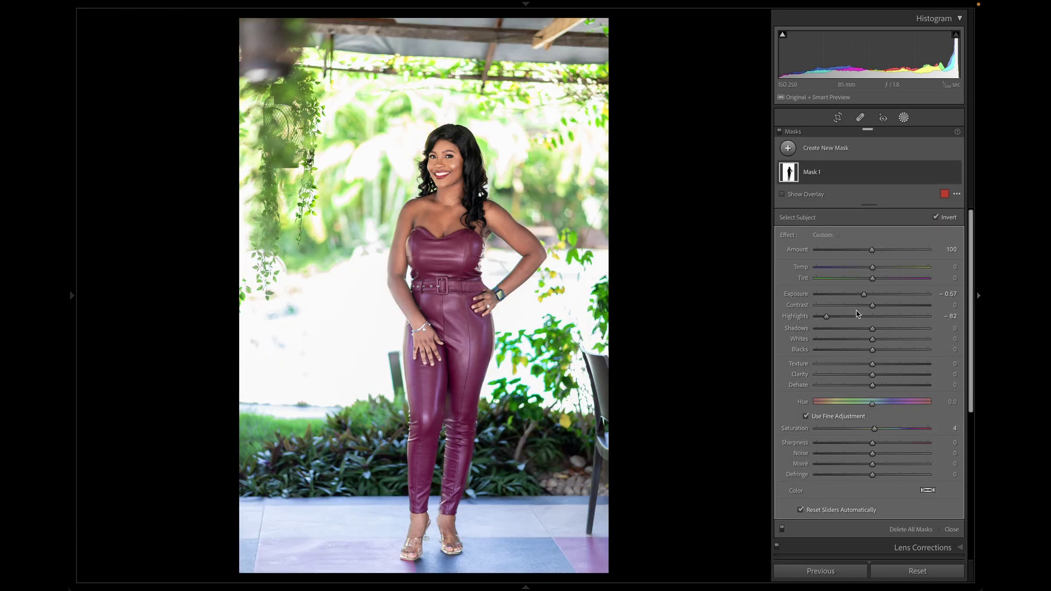
pyautogui.moveTo(865, 296); pyautogui.dragTo(857, 297)
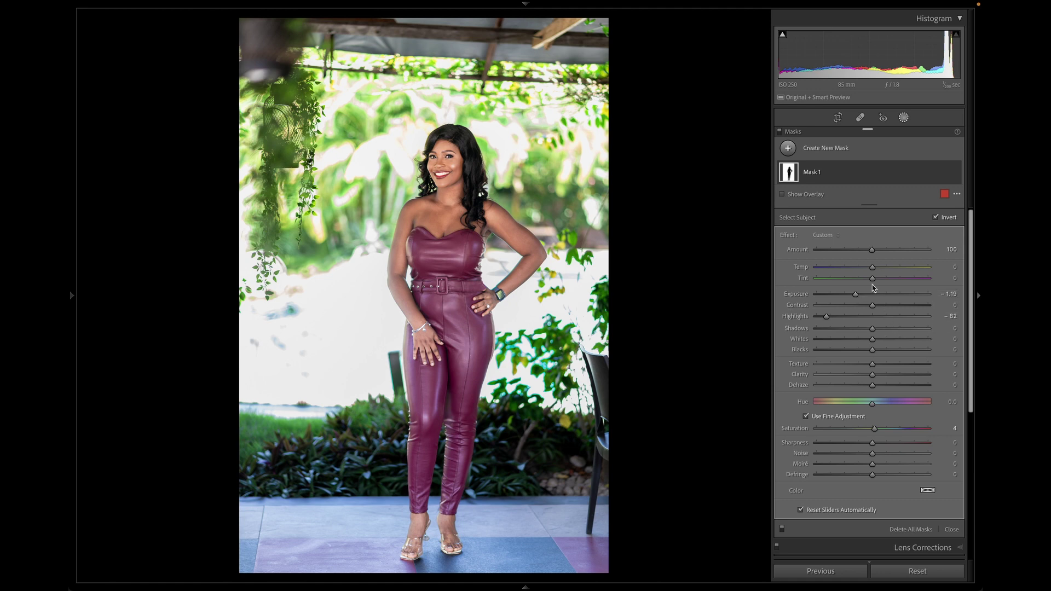
# Compare the photo with the mask adjustments switched off and on.
pyautogui.click(780, 132)
pyautogui.click(780, 132)
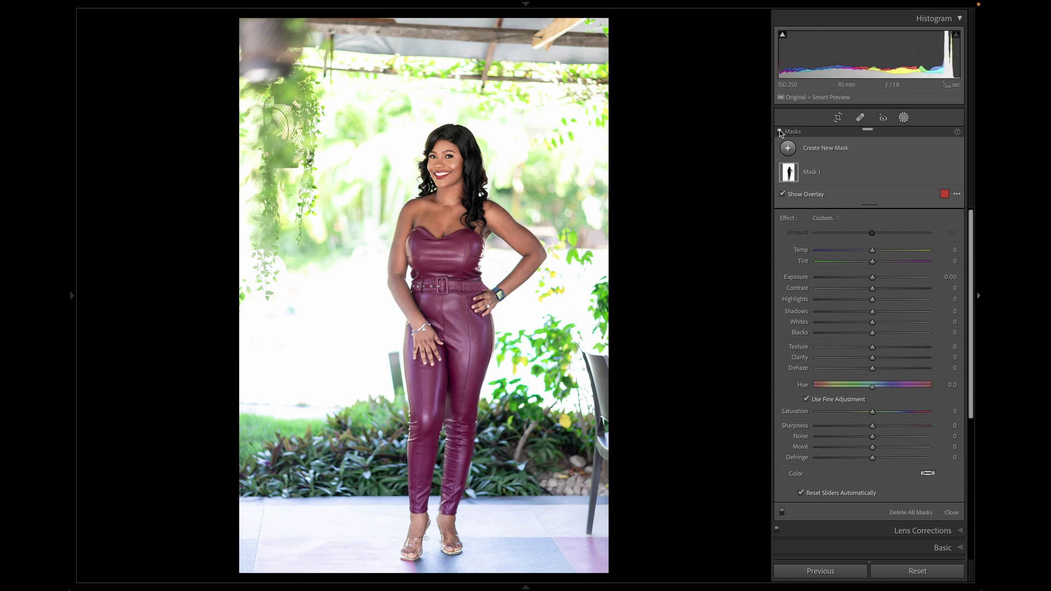
pyautogui.moveTo(790, 178)
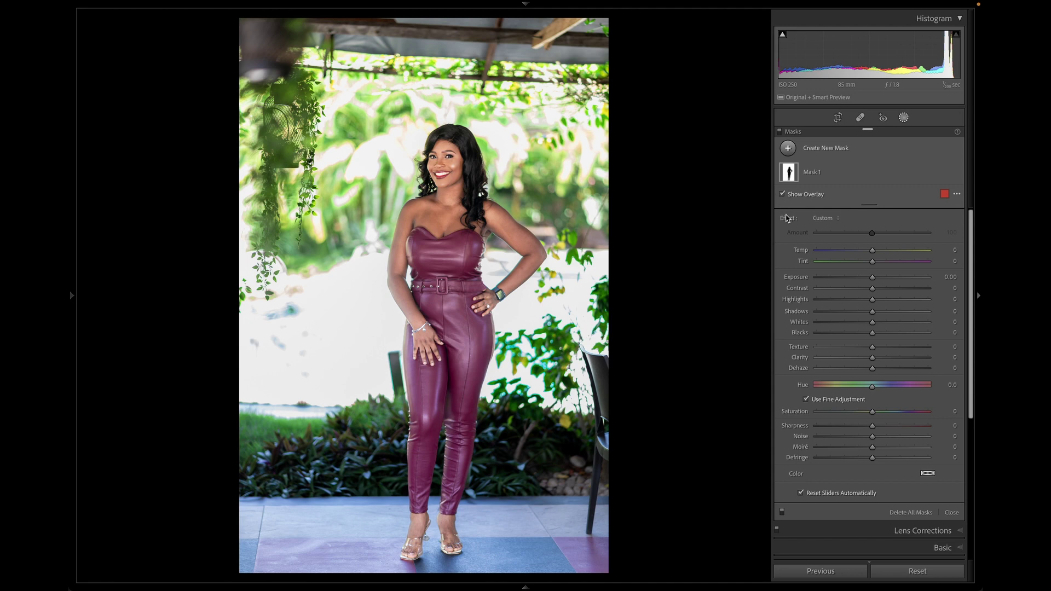
pyautogui.click(780, 132)
pyautogui.click(780, 132)
pyautogui.click(780, 132)
pyautogui.click(780, 132)
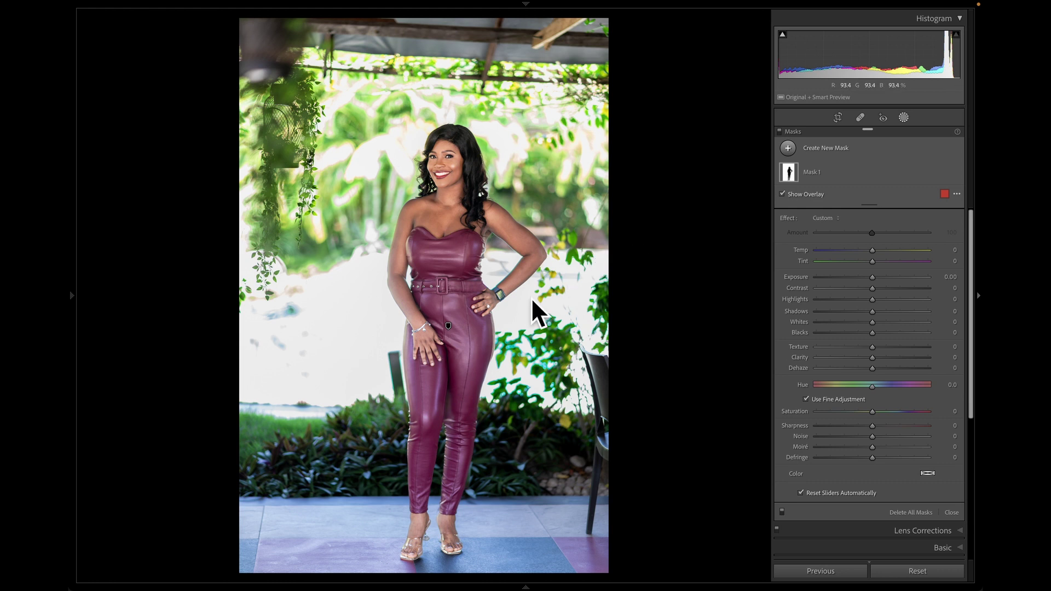
# Set the background mask's Highlights to −85 and Blacks to −4, and set the Basic Contrast to +11.
pyautogui.click(814, 173)
pyautogui.click(825, 317)
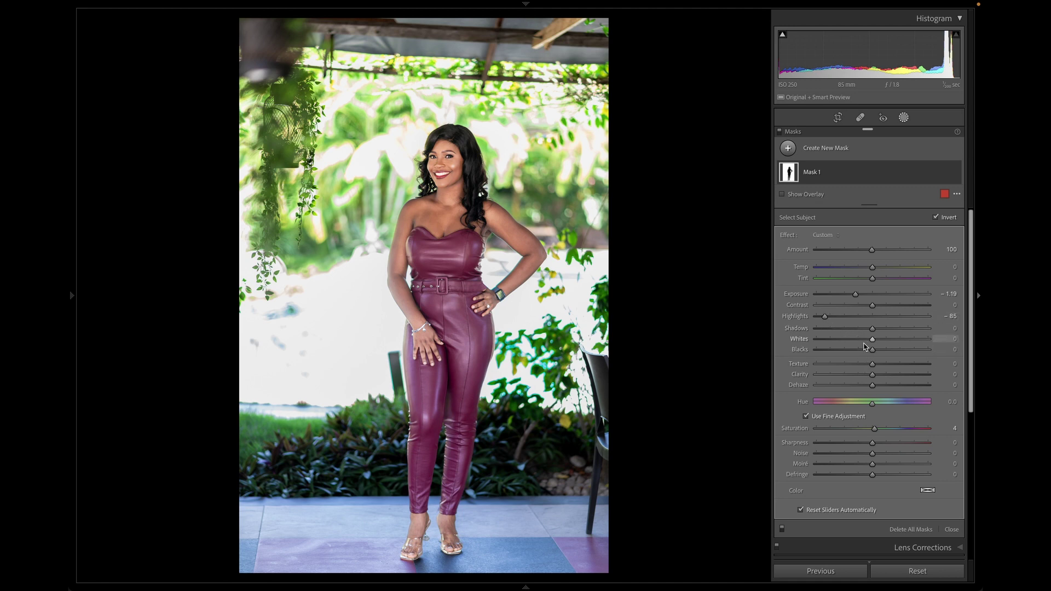
pyautogui.moveTo(872, 350)
pyautogui.mouseDown()
pyautogui.moveTo(835, 353)
pyautogui.moveTo(881, 352)
pyautogui.moveTo(870, 352)
pyautogui.mouseUp()
pyautogui.click(904, 117)
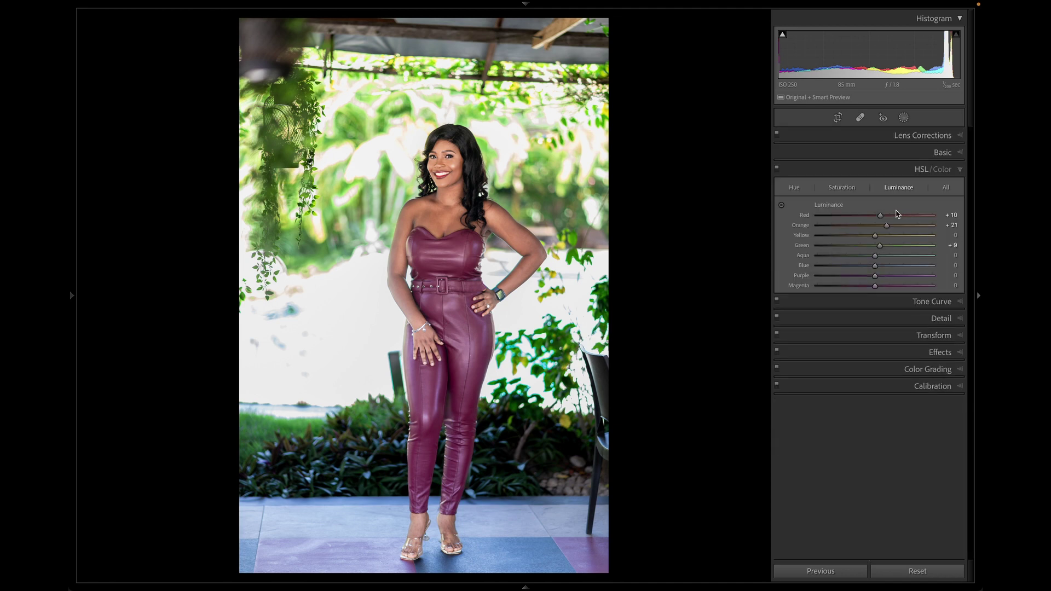
pyautogui.click(934, 151)
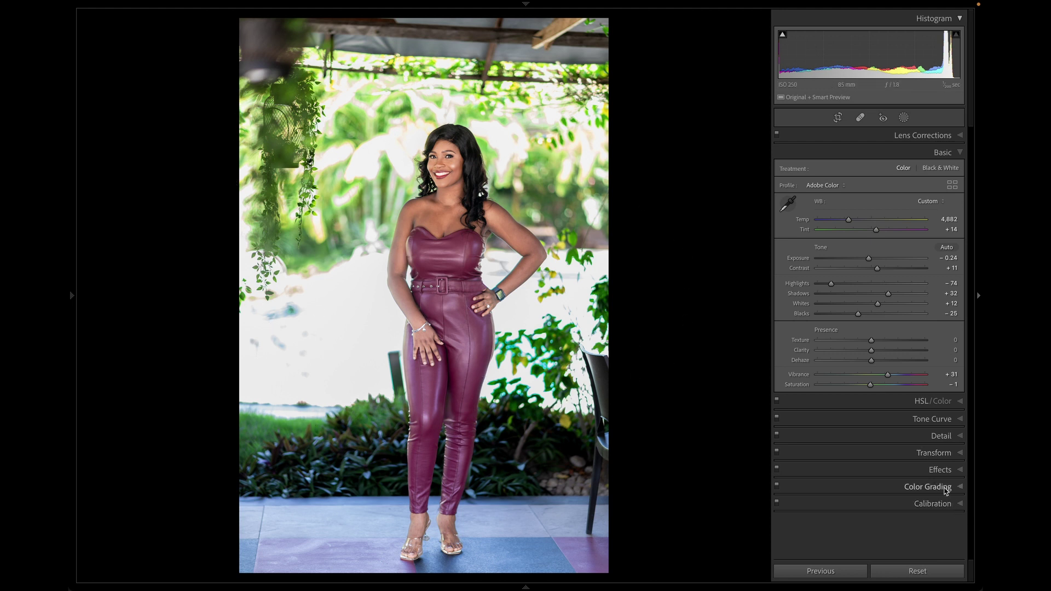
# Straighten the photo with the Auto Upright correction in Transform, comparing it with Off.
pyautogui.click(951, 454)
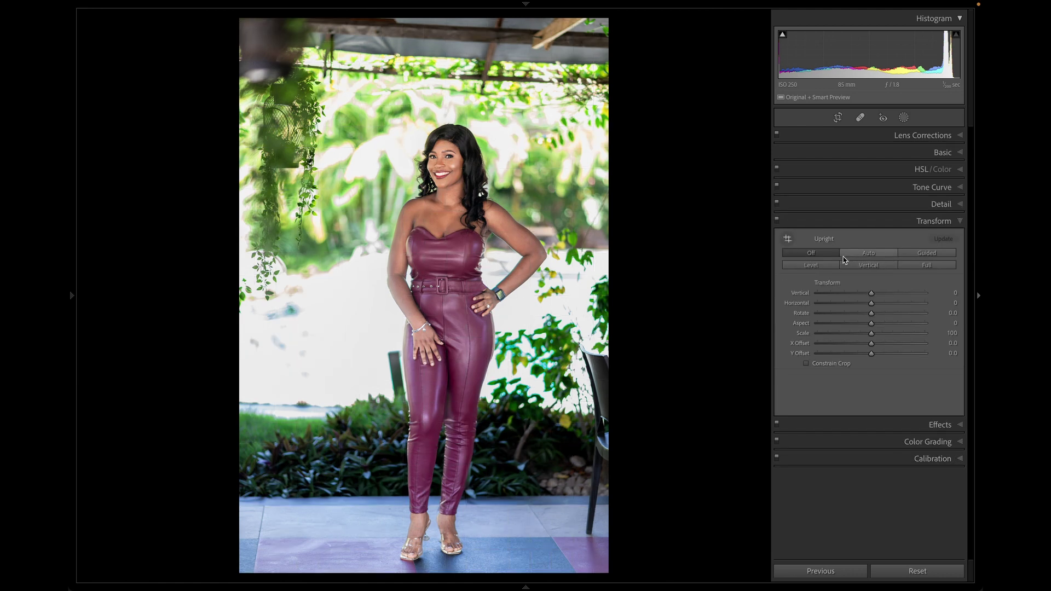
pyautogui.click(869, 253)
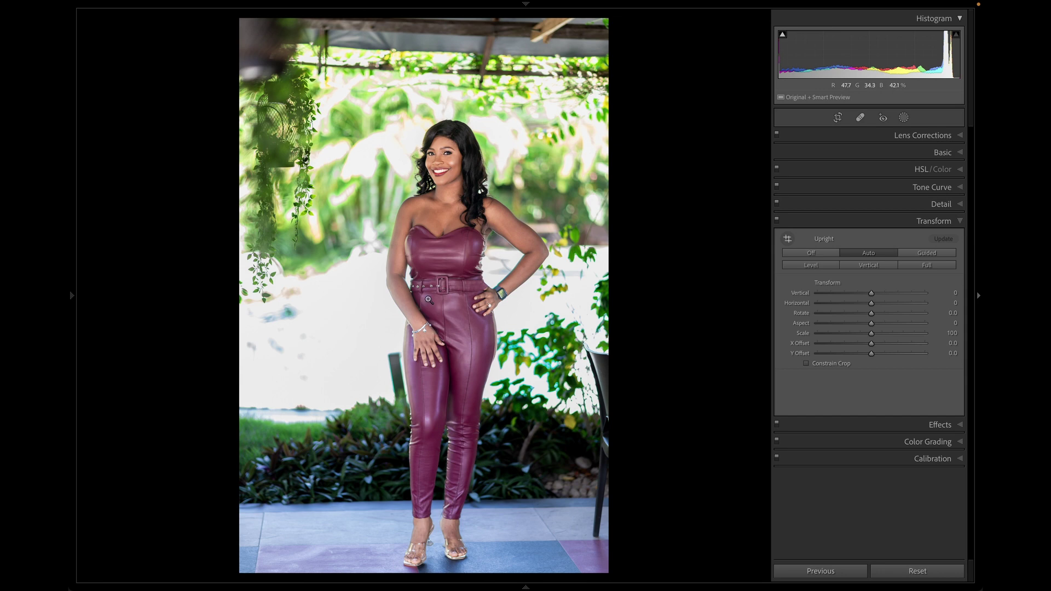
pyautogui.click(828, 255)
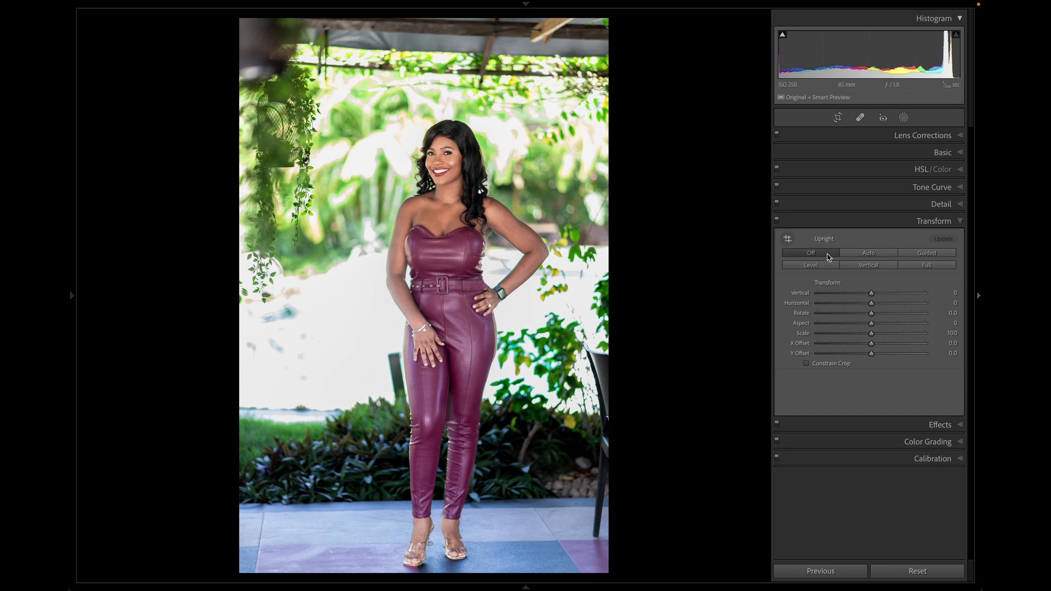
pyautogui.click(879, 255)
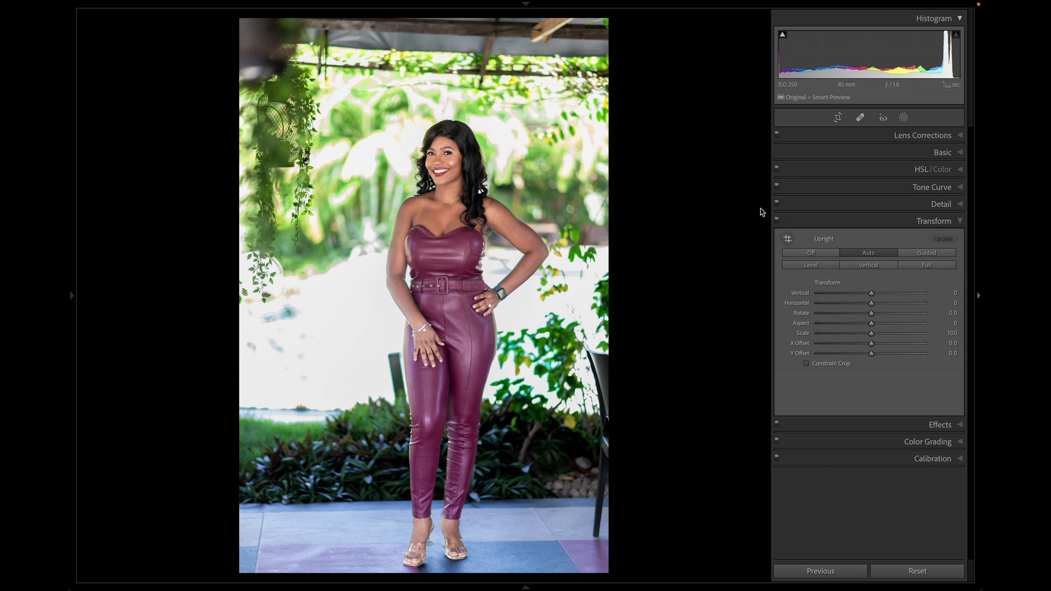
# Compare the edited photo with its Before version.
pyautogui.click(903, 154)
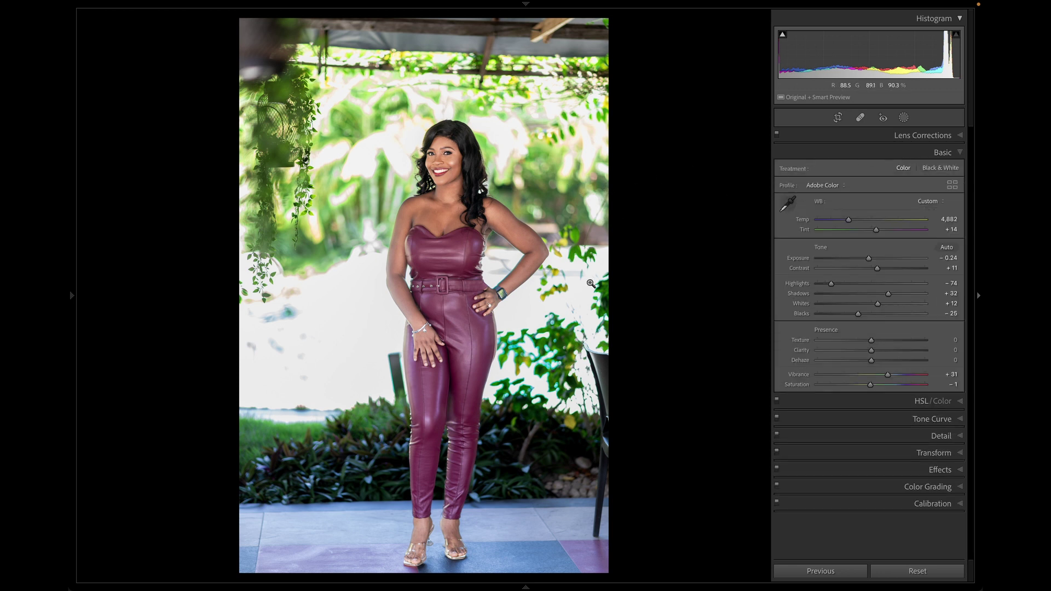
pyautogui.press('\\')
pyautogui.press('\\')
pyautogui.press('\\')
pyautogui.press('\\')
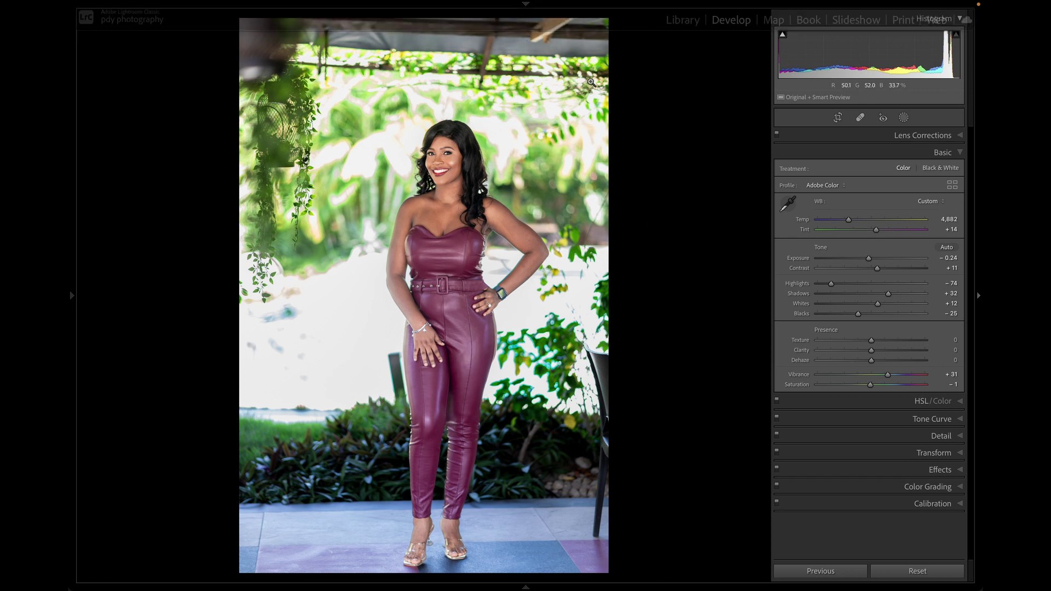
# Select all seven photos of the previous import in the Library grid and open them in Develop with the edited portrait active.
pyautogui.moveTo(550, 3)
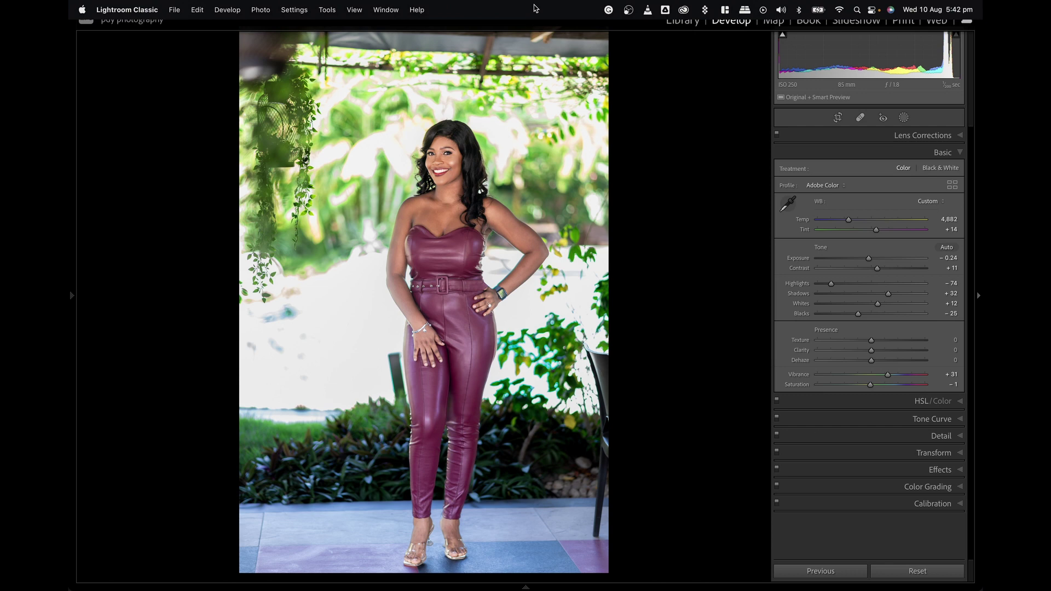
pyautogui.click(683, 21)
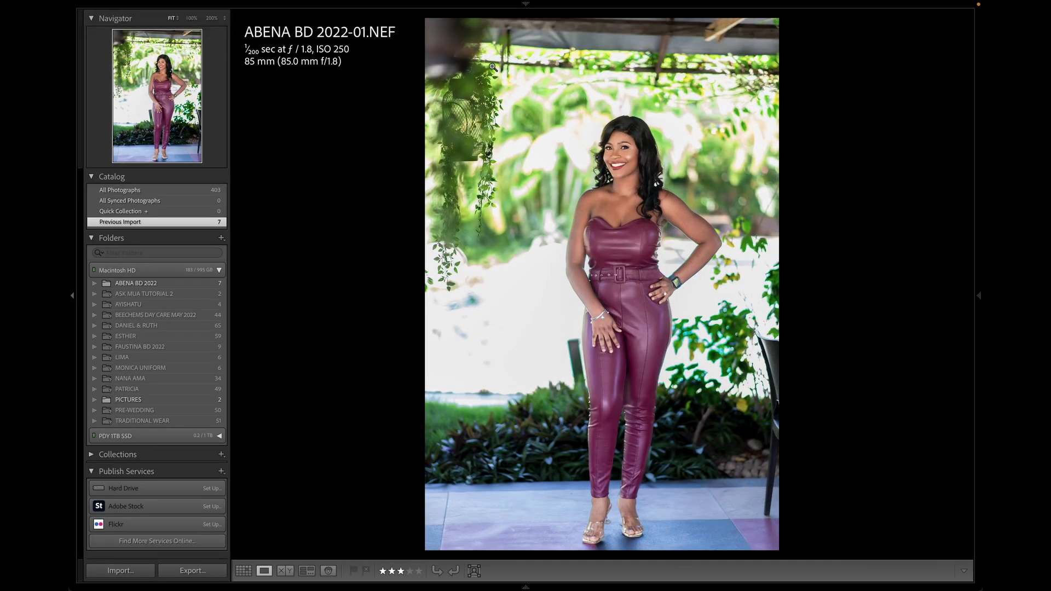
pyautogui.press('g')
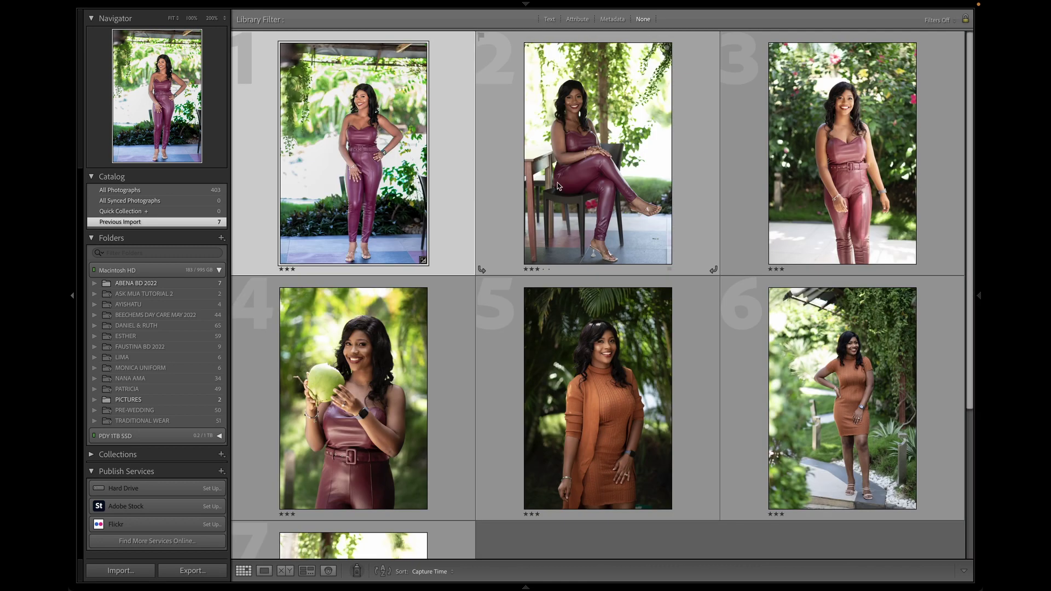
pyautogui.doubleClick(366, 156)
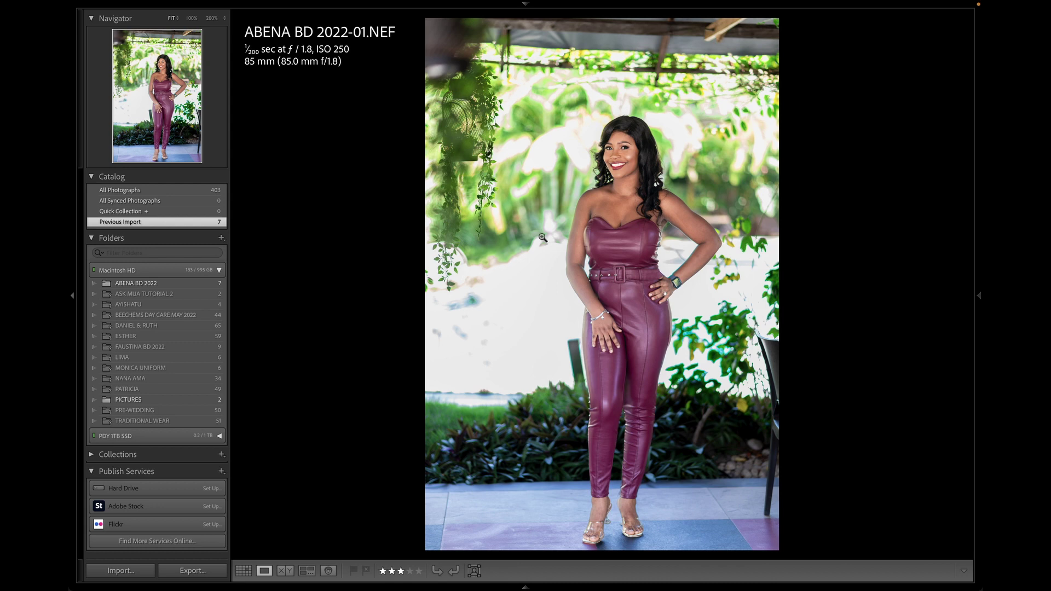
pyautogui.press('g')
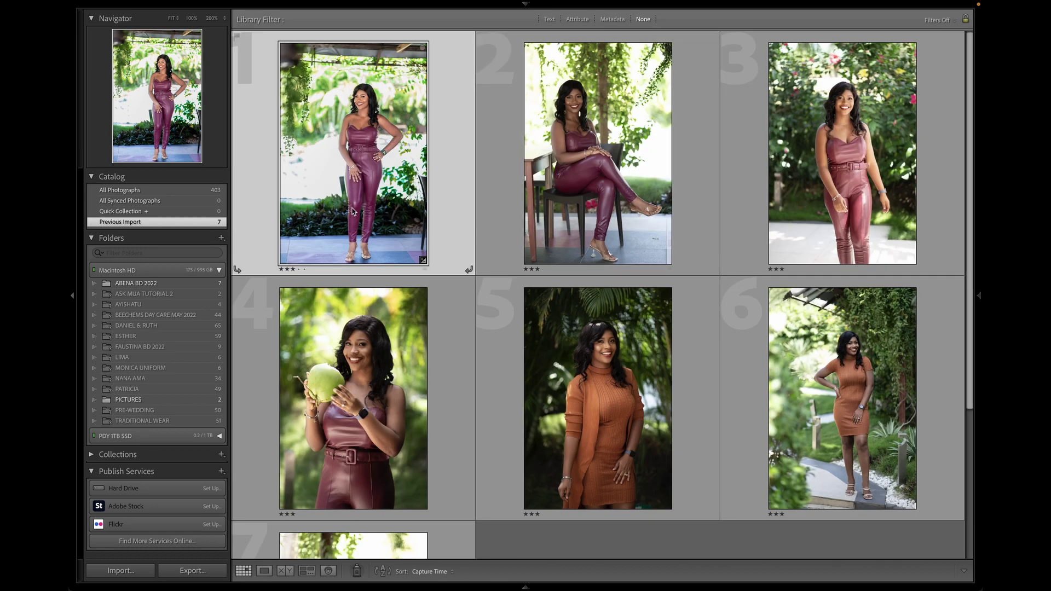
pyautogui.scroll(-5, 411, 481)
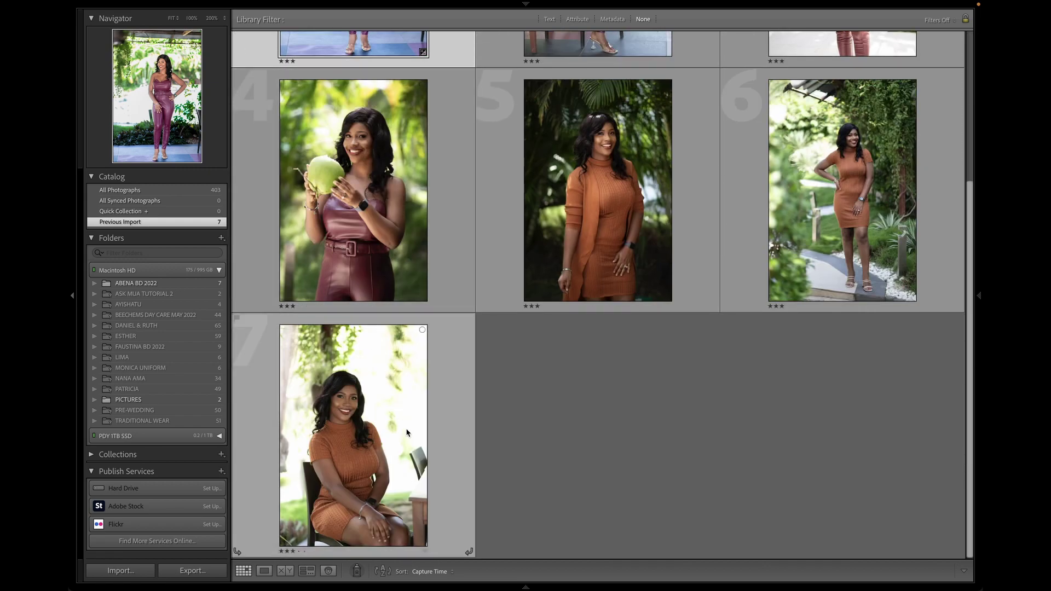
pyautogui.scroll(6, 482, 307)
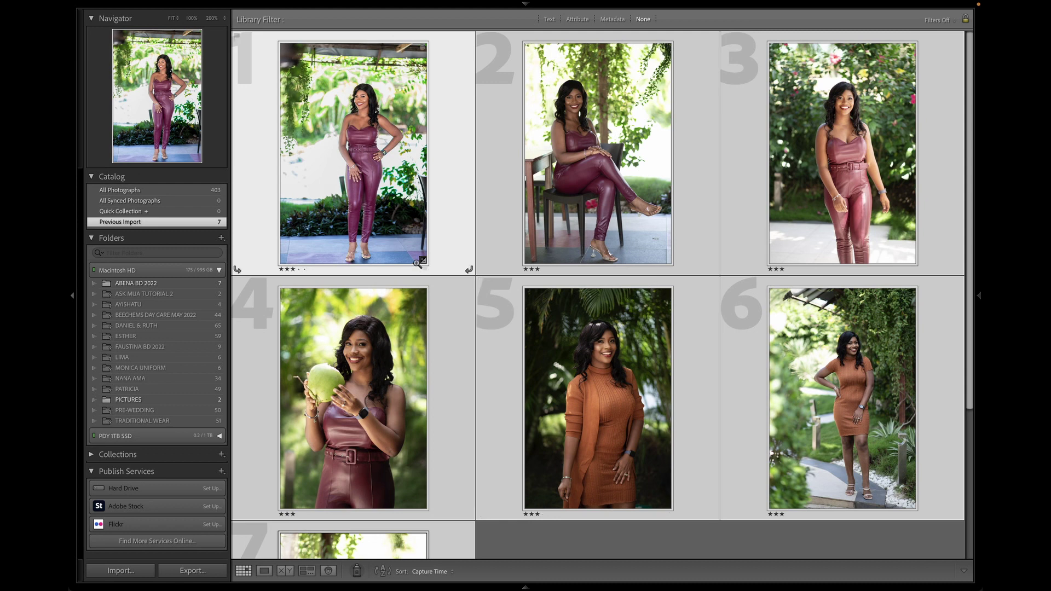
pyautogui.press('d')
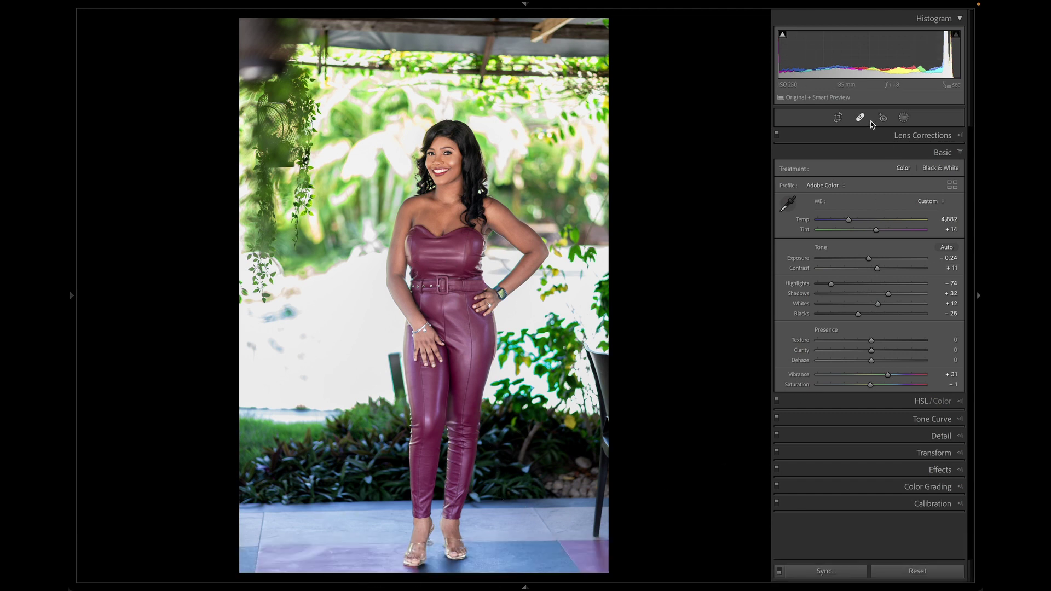
# Examine which area of the portrait Mask 1 covers using its overlay.
pyautogui.click(904, 117)
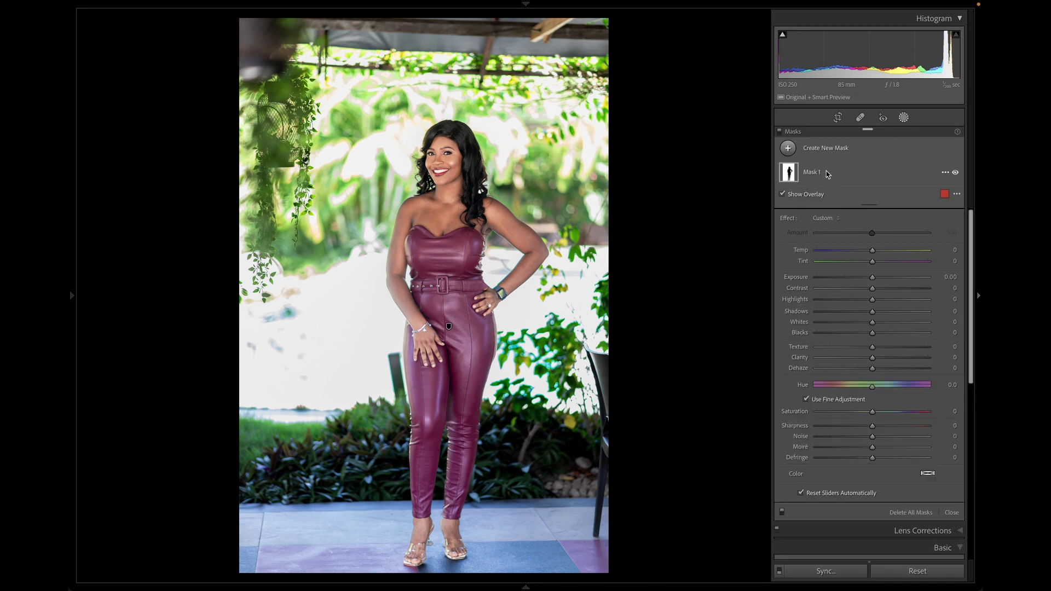
pyautogui.click(828, 174)
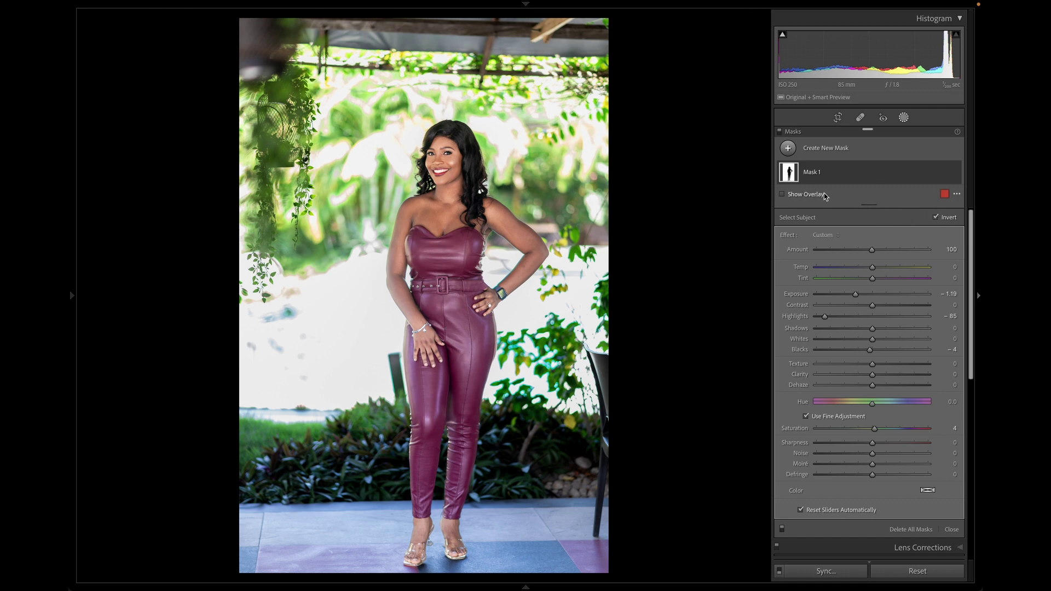
pyautogui.moveTo(791, 175)
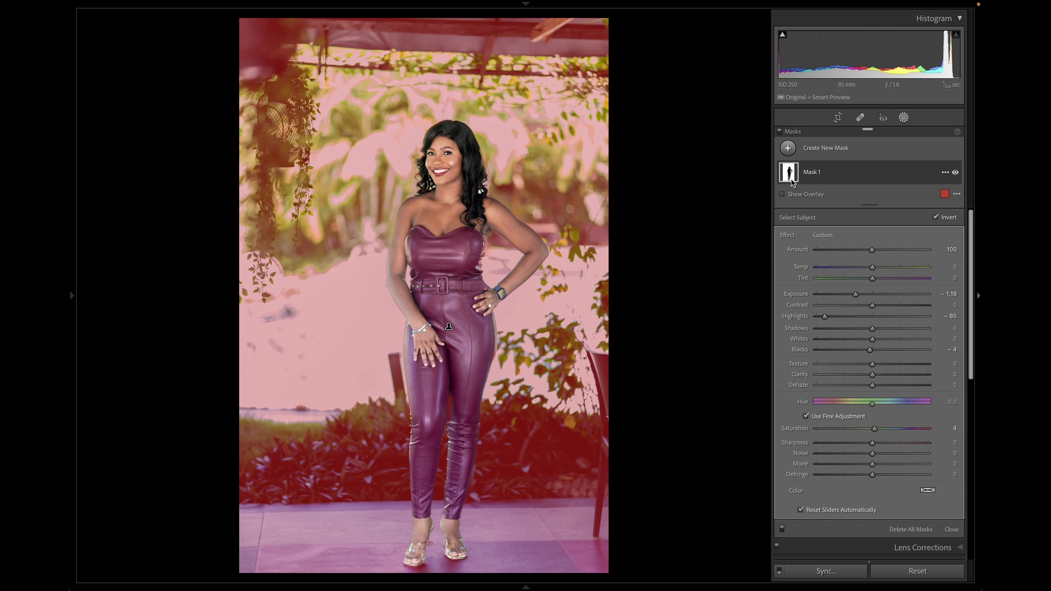
# Review the selected photos in the Library grid and return to Develop.
pyautogui.press('g')
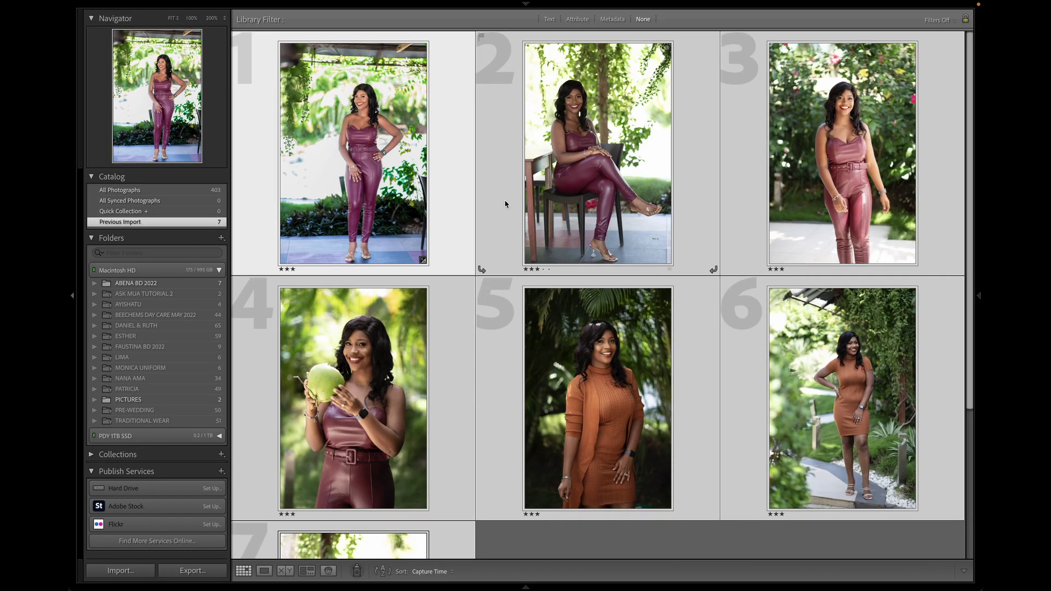
pyautogui.scroll(-2, 435, 374)
pyautogui.scroll(-2, 435, 374)
pyautogui.scroll(4, 448, 397)
pyautogui.press('d')
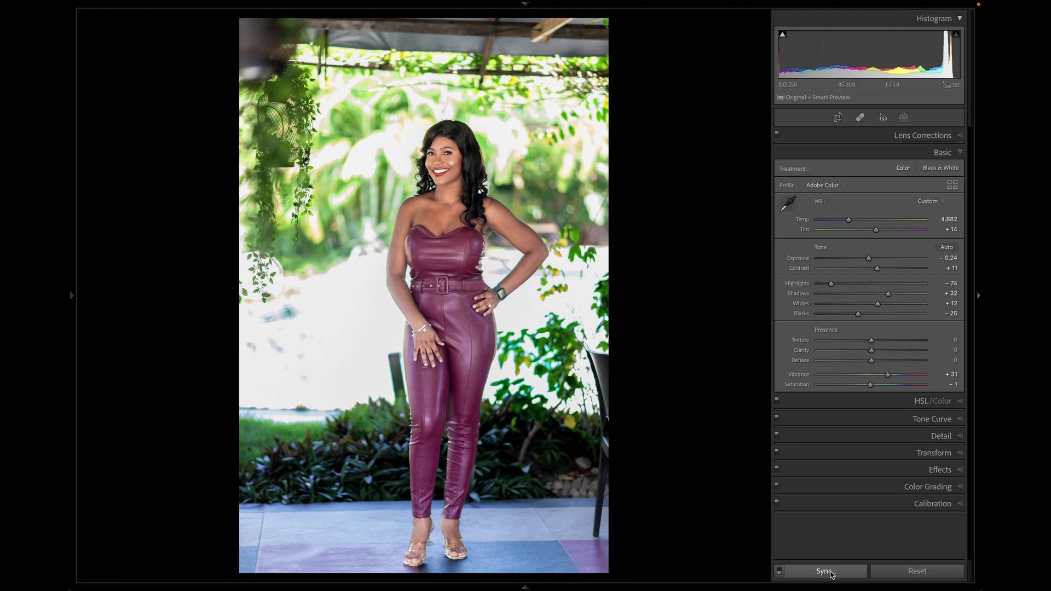
pyautogui.click(779, 571)
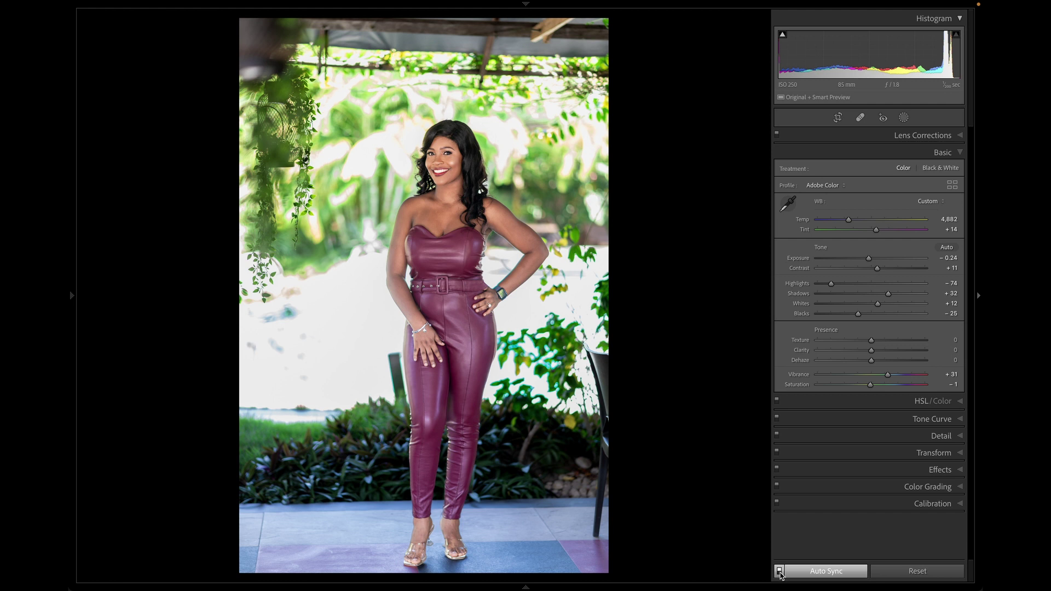
pyautogui.click(780, 572)
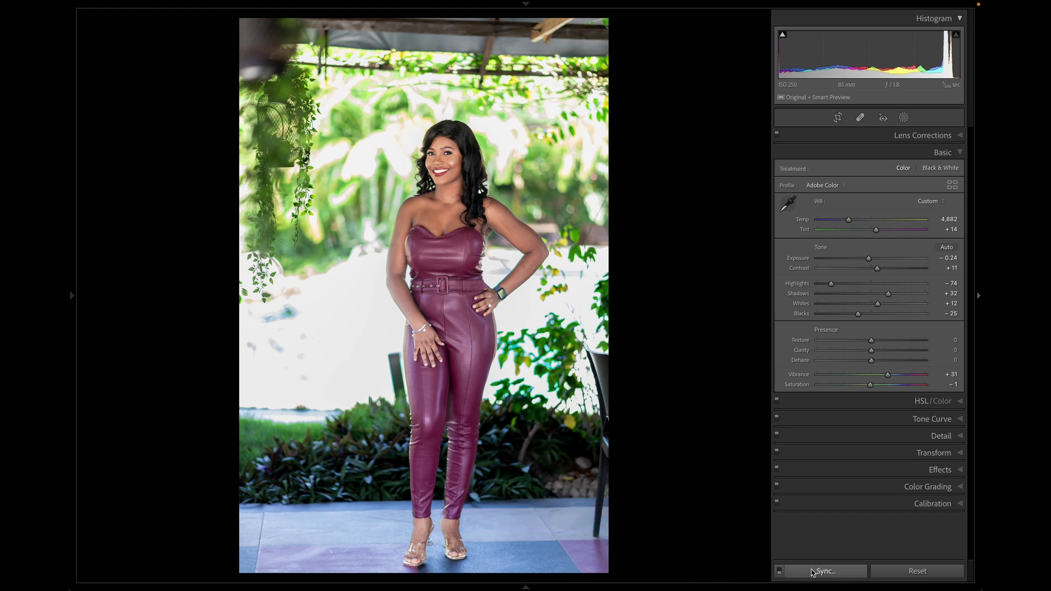
pyautogui.click(779, 572)
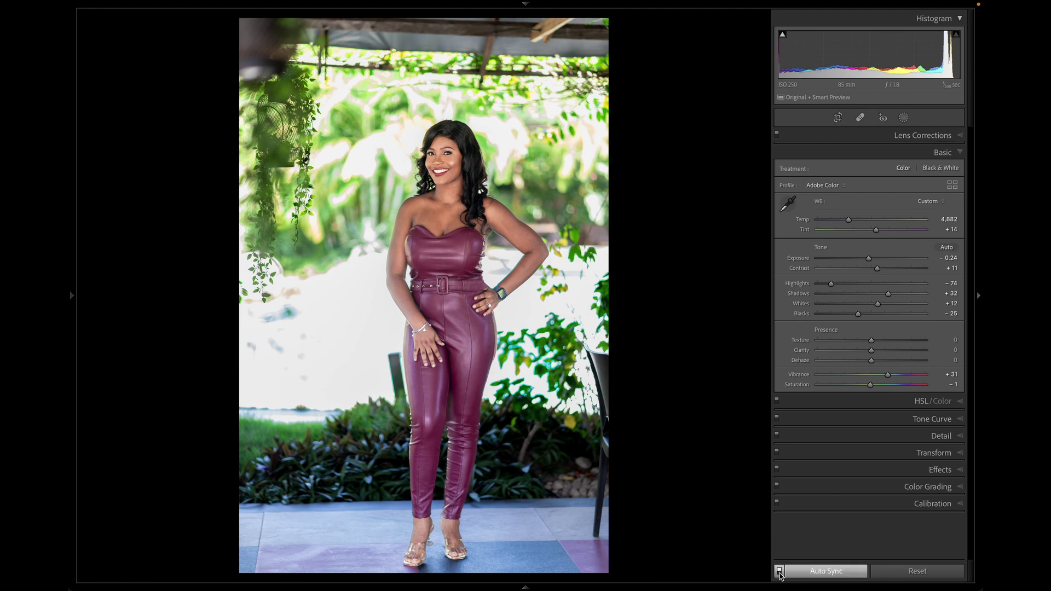
pyautogui.click(779, 572)
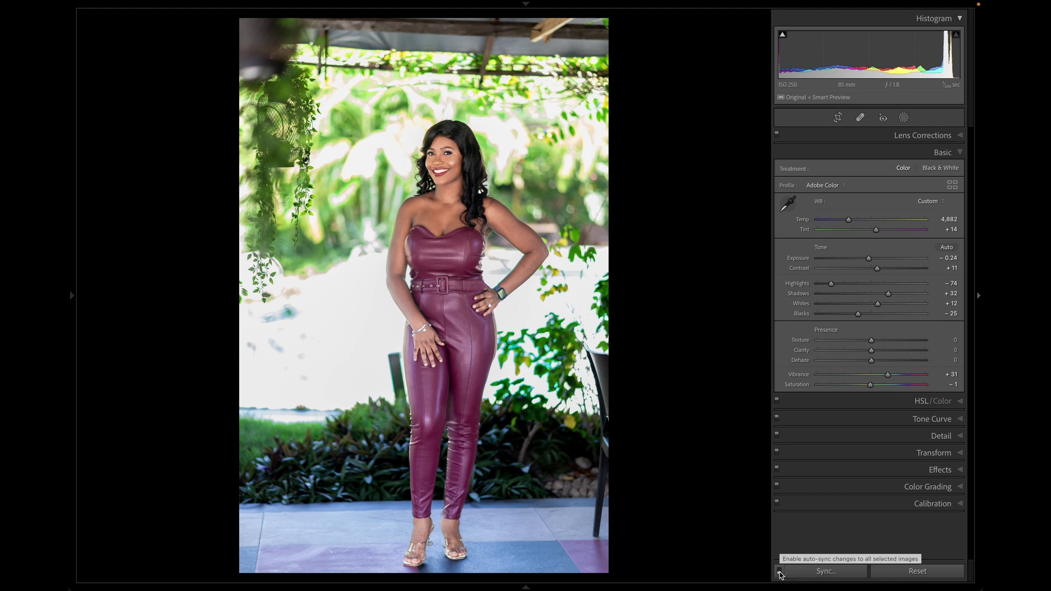
# Synchronize the edit settings to the selected photos, including Mask 1 but leaving out Color Grading, Transform, Spot Removal and Crop.
pyautogui.click(843, 572)
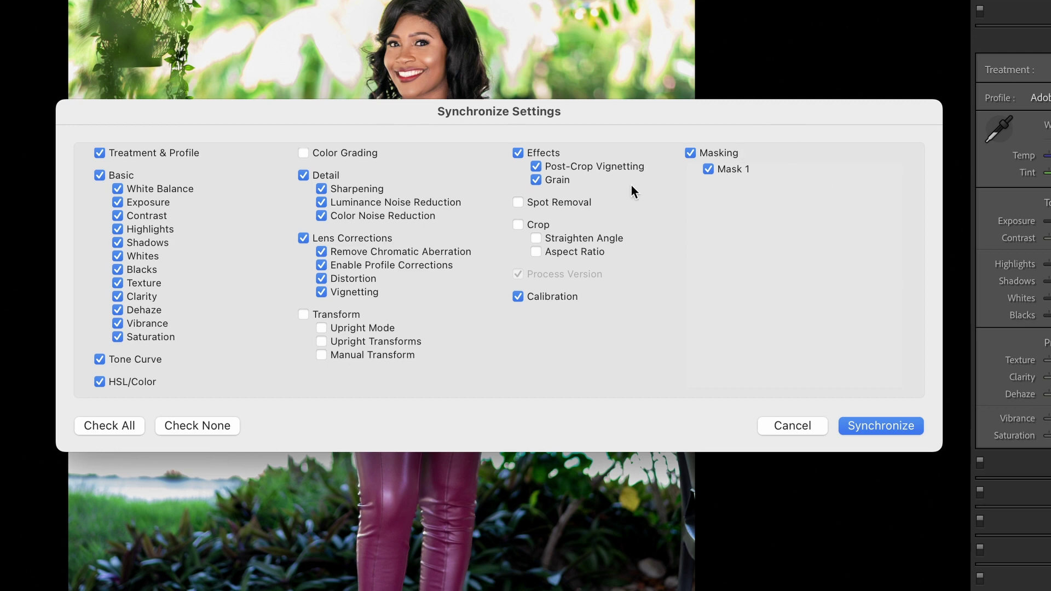
pyautogui.click(864, 428)
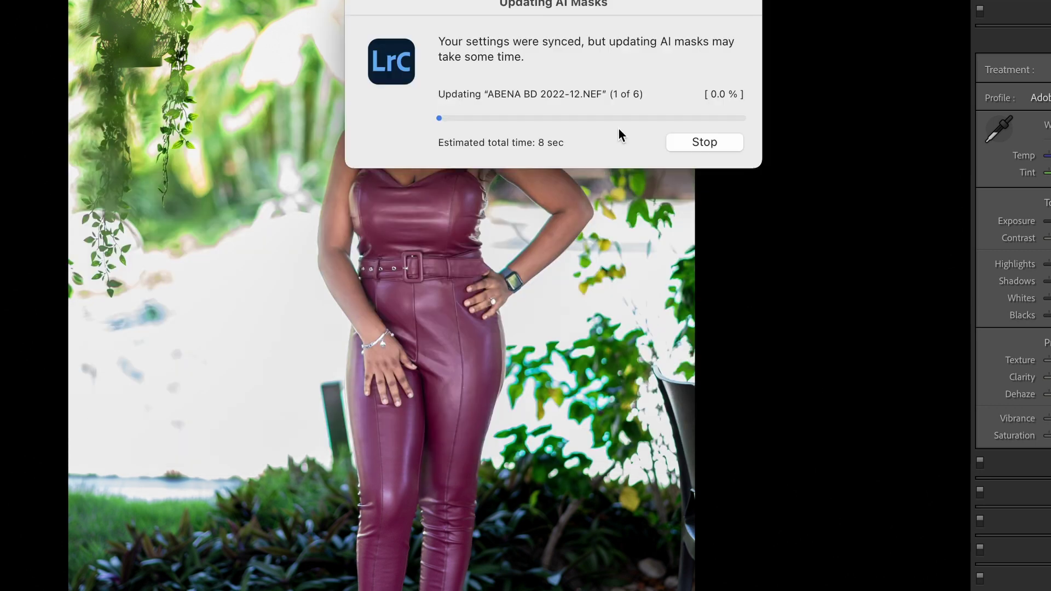
pyautogui.moveTo(540, 5); pyautogui.dragTo(497, 144)
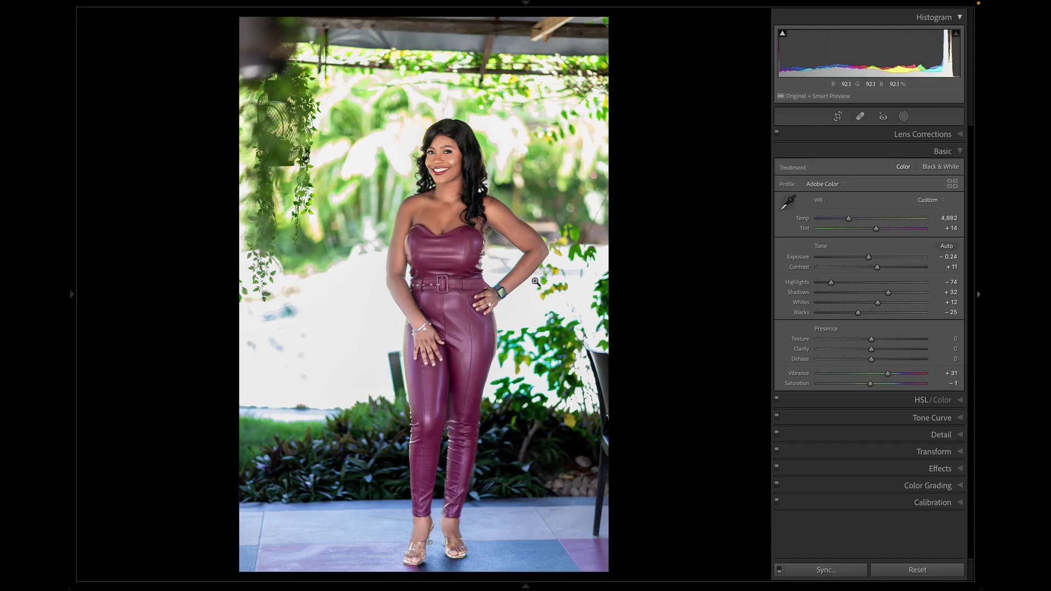
pyautogui.moveTo(527, 587)
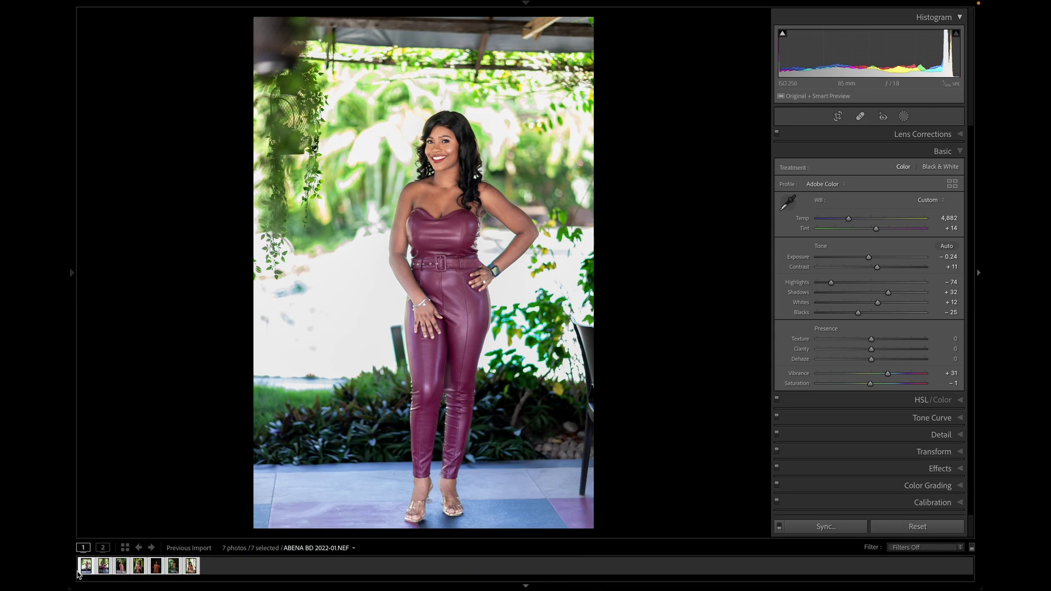
# Review the synchronized photos one after another to check how the edit looks on each of them.
pyautogui.click(102, 572)
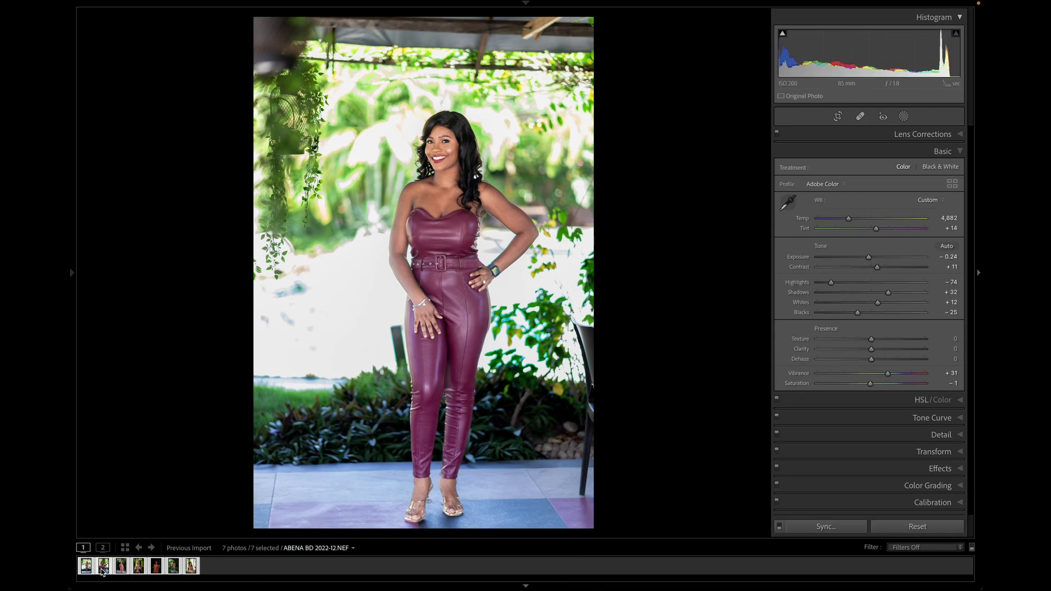
pyautogui.click(89, 570)
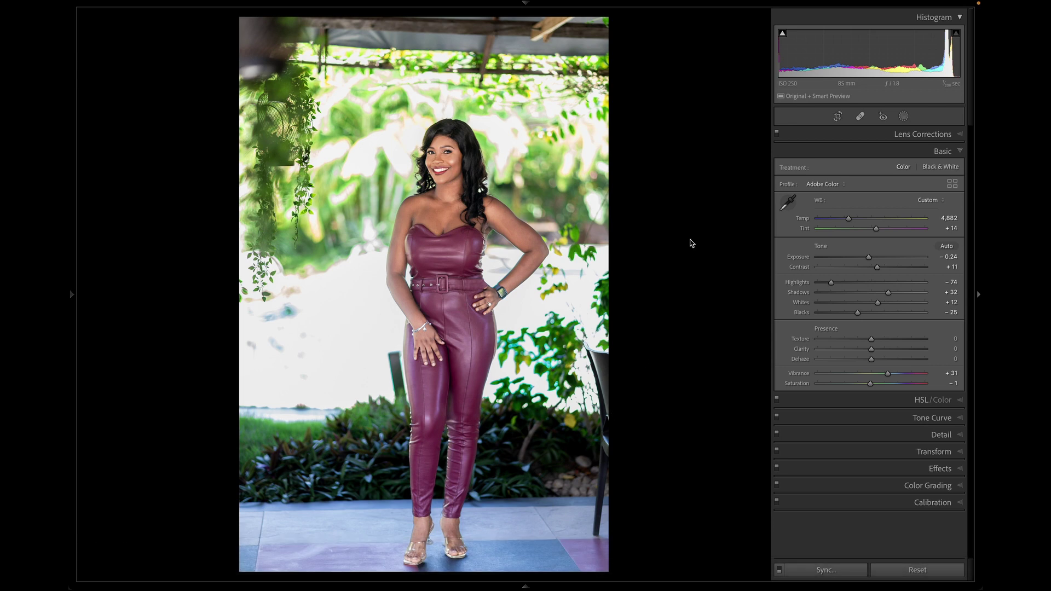
pyautogui.press('Right')
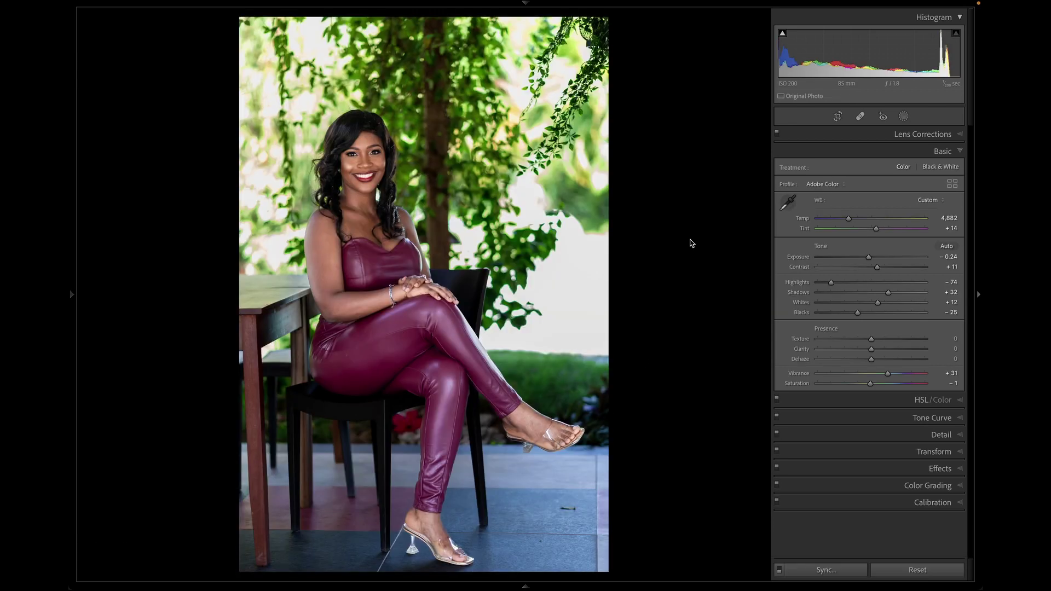
pyautogui.press('Right')
pyautogui.press('Right')
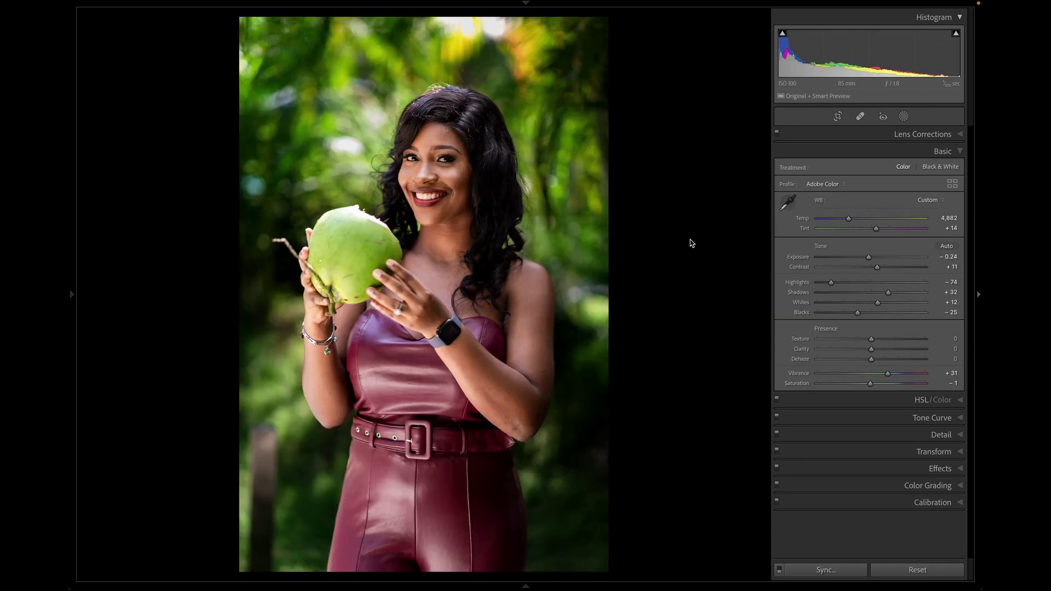
pyautogui.press('Left')
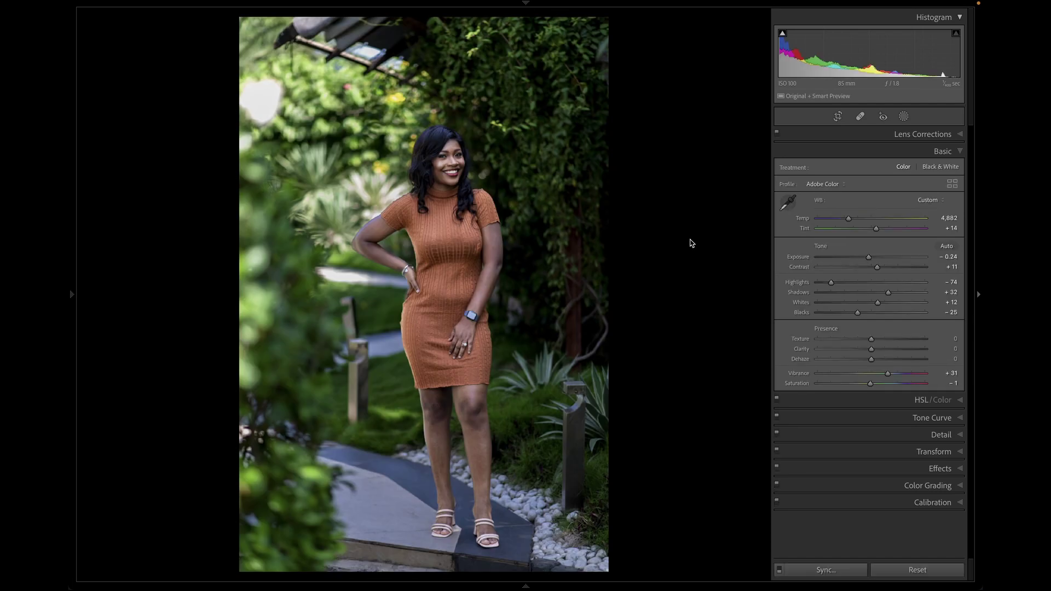
pyautogui.press('Left')
pyautogui.press('Left')
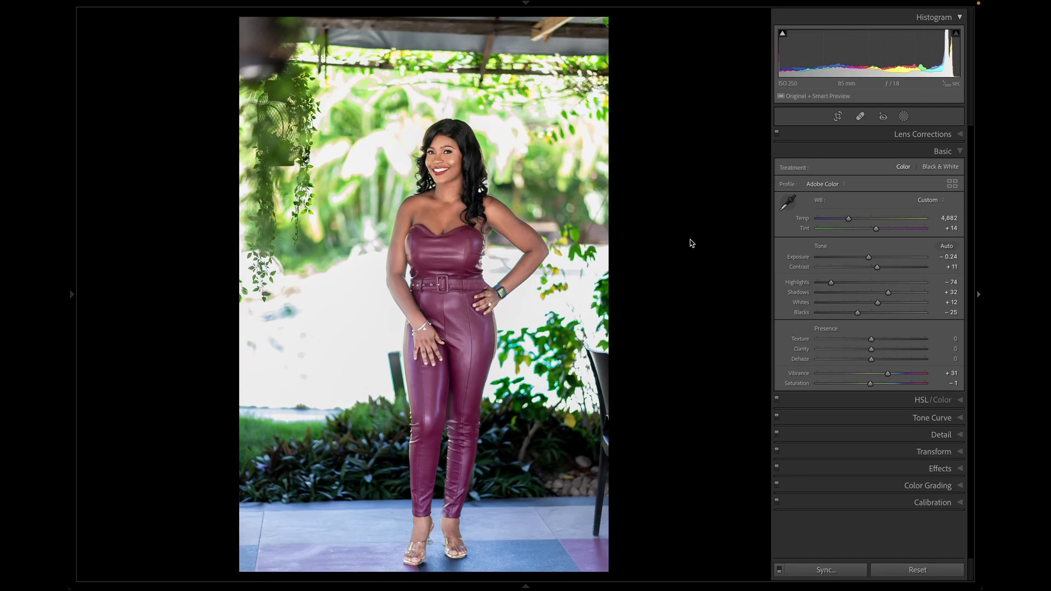
pyautogui.press('Left')
# Set the Exposure of the portrait seated on the black chair to +0.16.
pyautogui.press('Right')
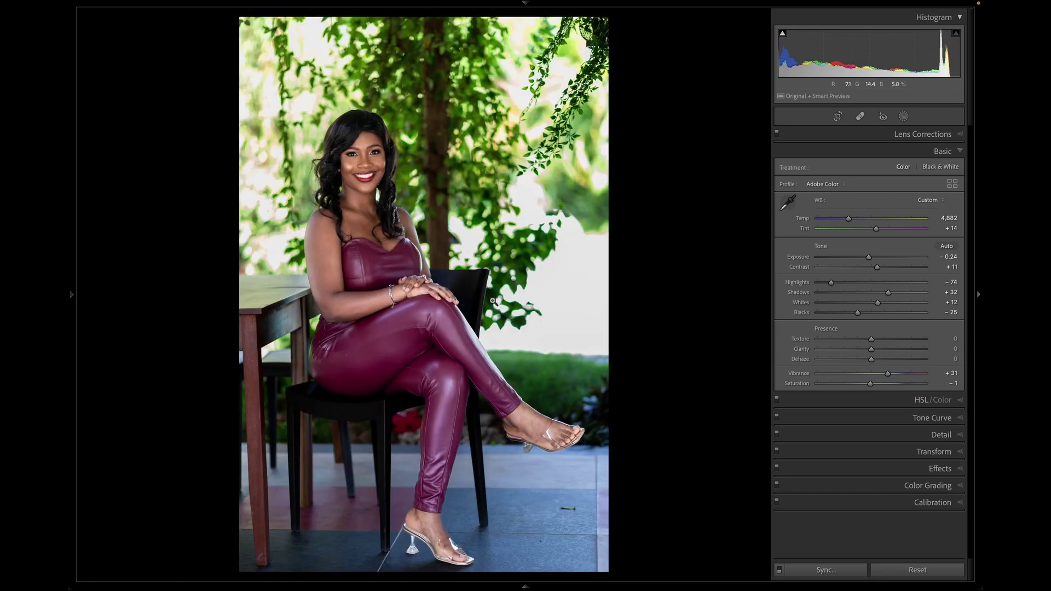
pyautogui.click(956, 258)
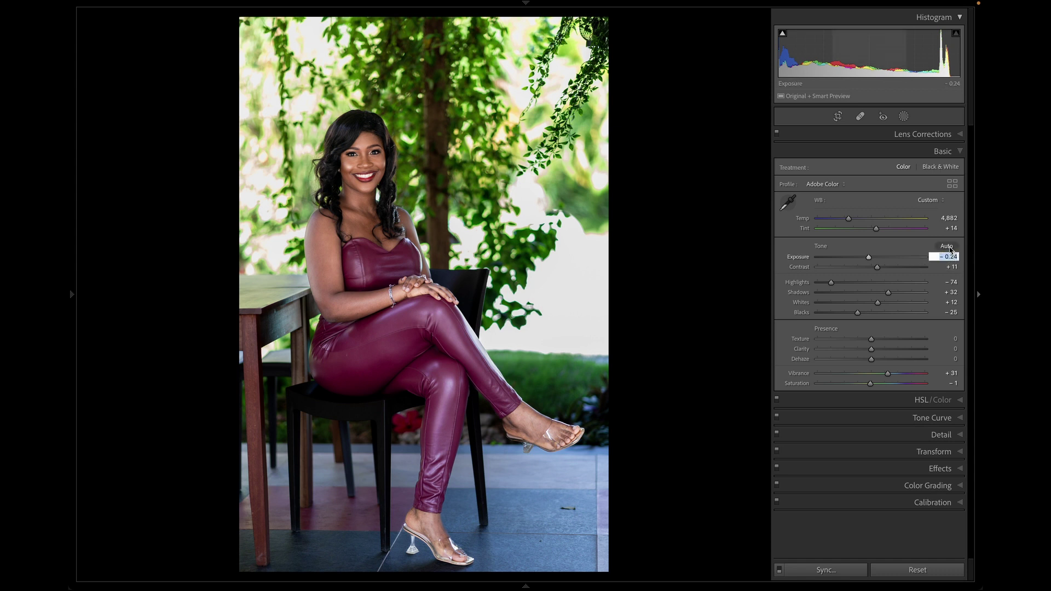
pyautogui.press('Up')
pyautogui.press('Up')
pyautogui.press('Up')
pyautogui.press('Up')
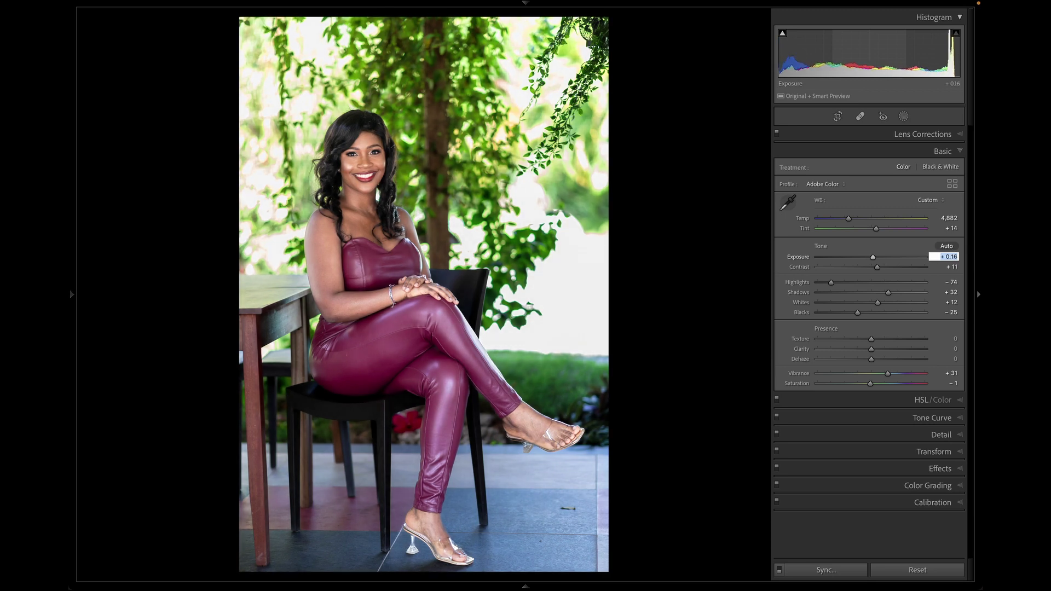
pyautogui.press('Up')
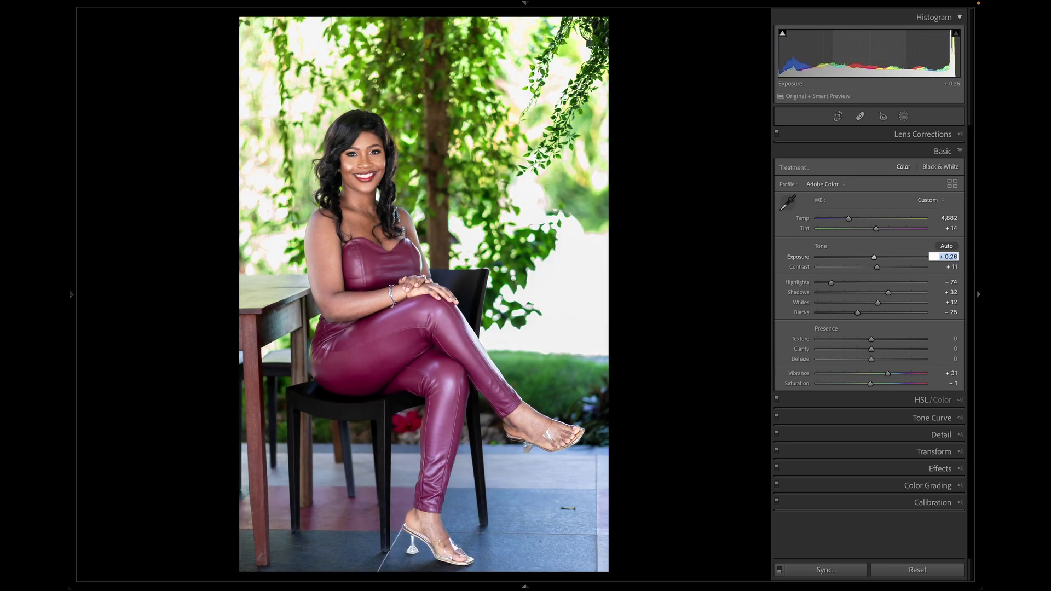
pyautogui.press('Down')
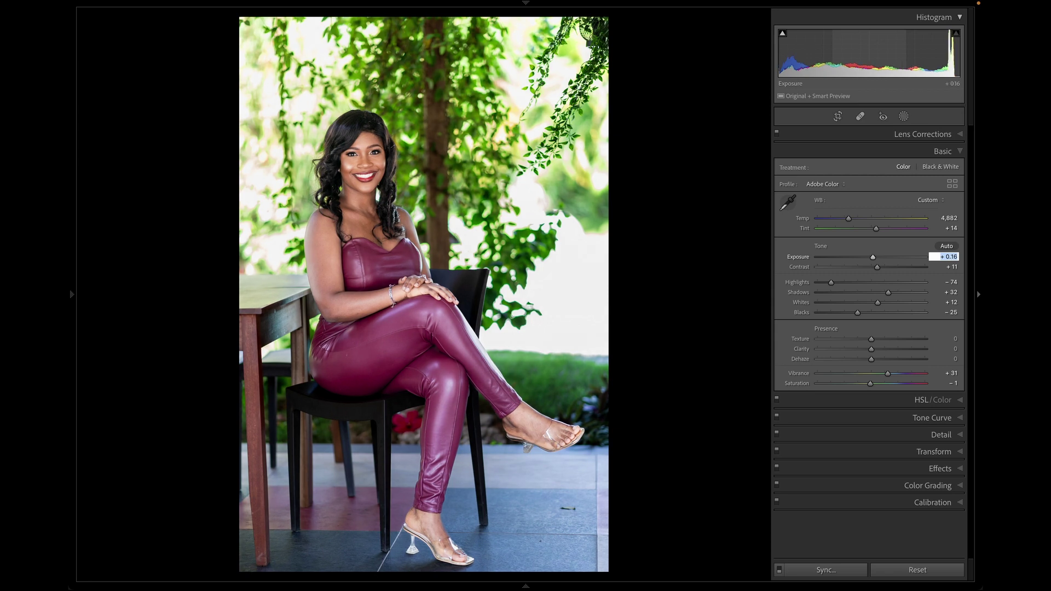
pyautogui.press('Return')
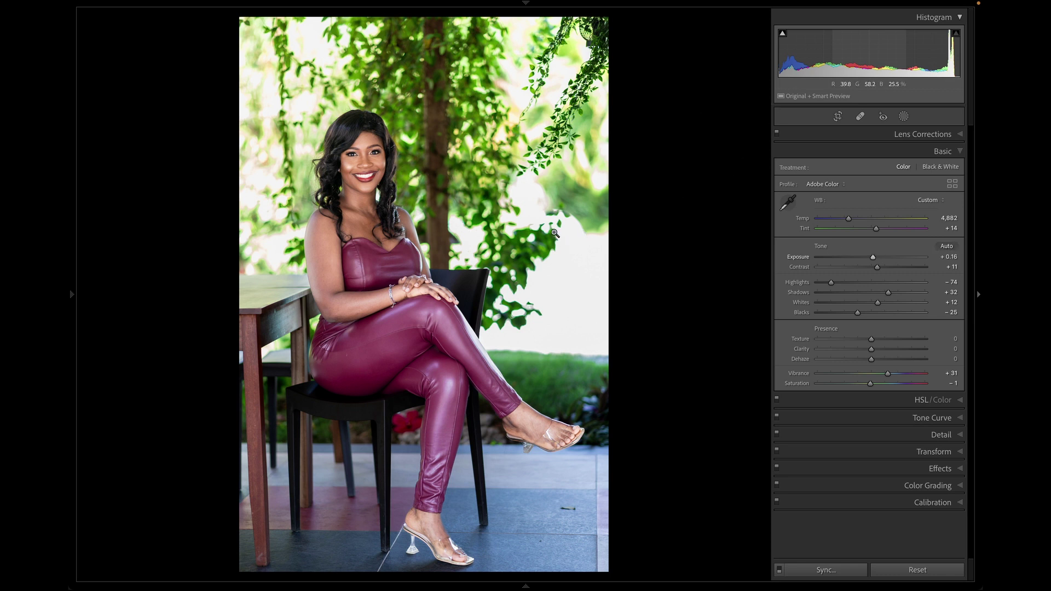
pyautogui.click(904, 116)
pyautogui.moveTo(792, 178)
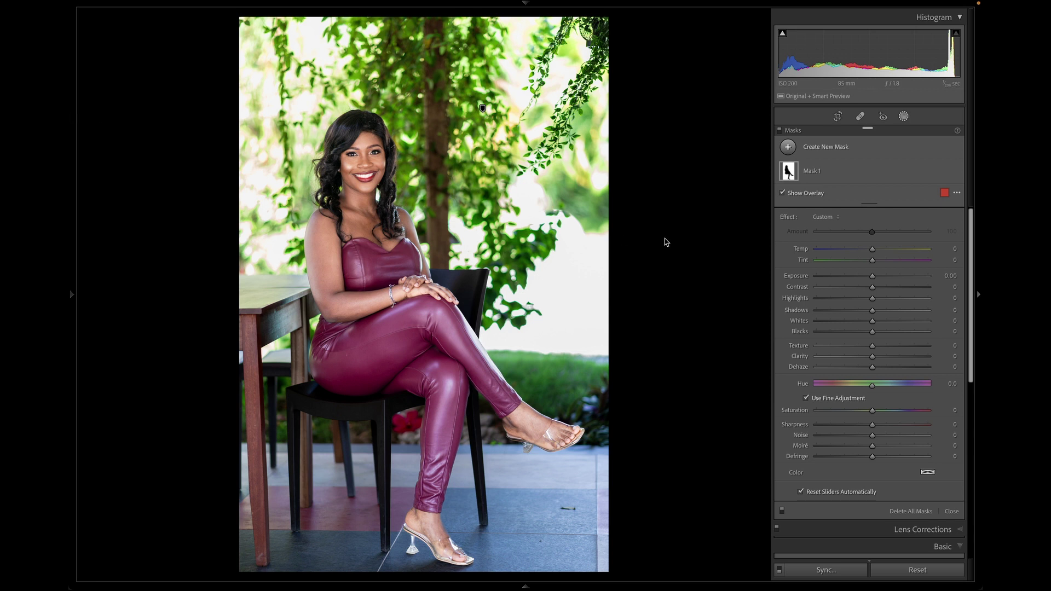
pyautogui.click(845, 573)
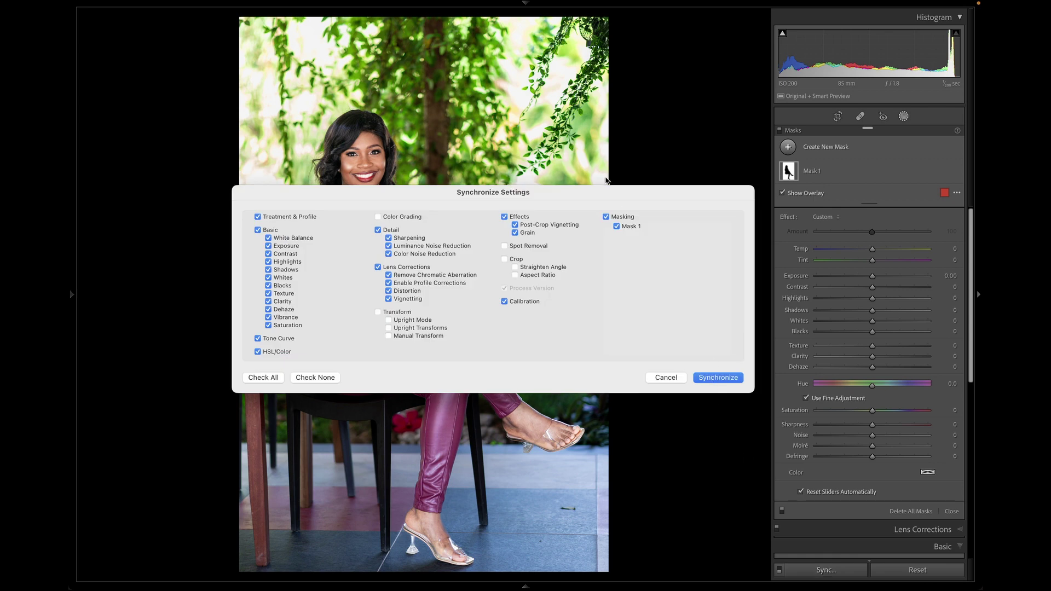
pyautogui.click(607, 217)
pyautogui.moveTo(615, 188); pyautogui.dragTo(582, 294)
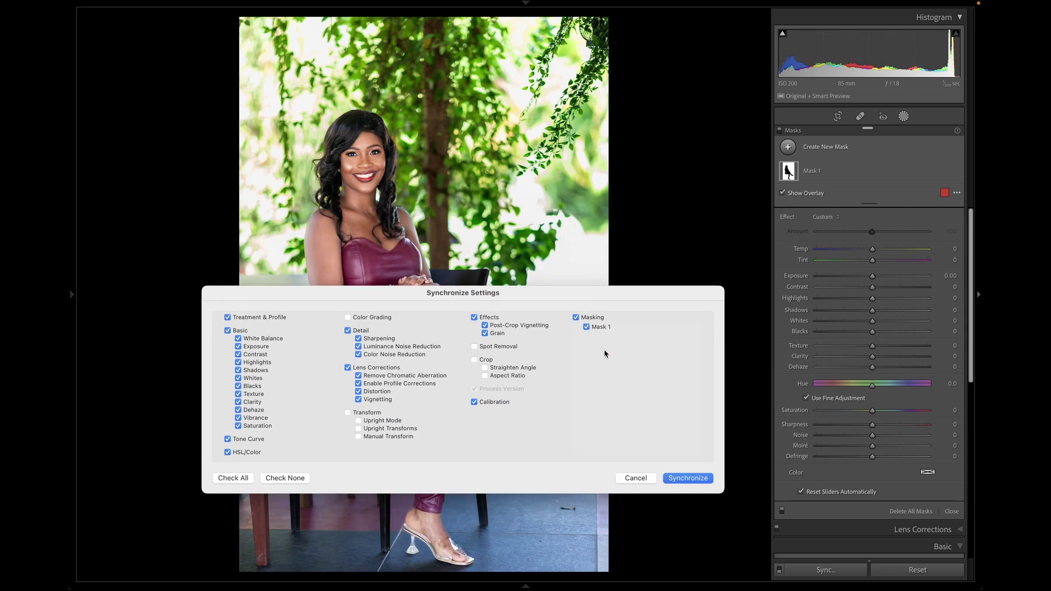
pyautogui.click(695, 480)
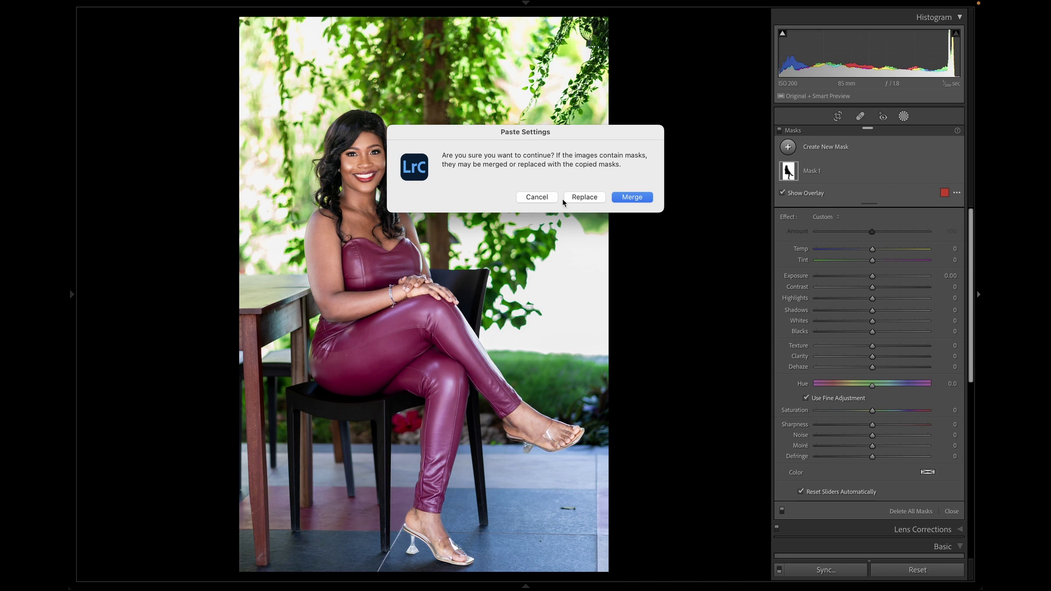
pyautogui.click(530, 198)
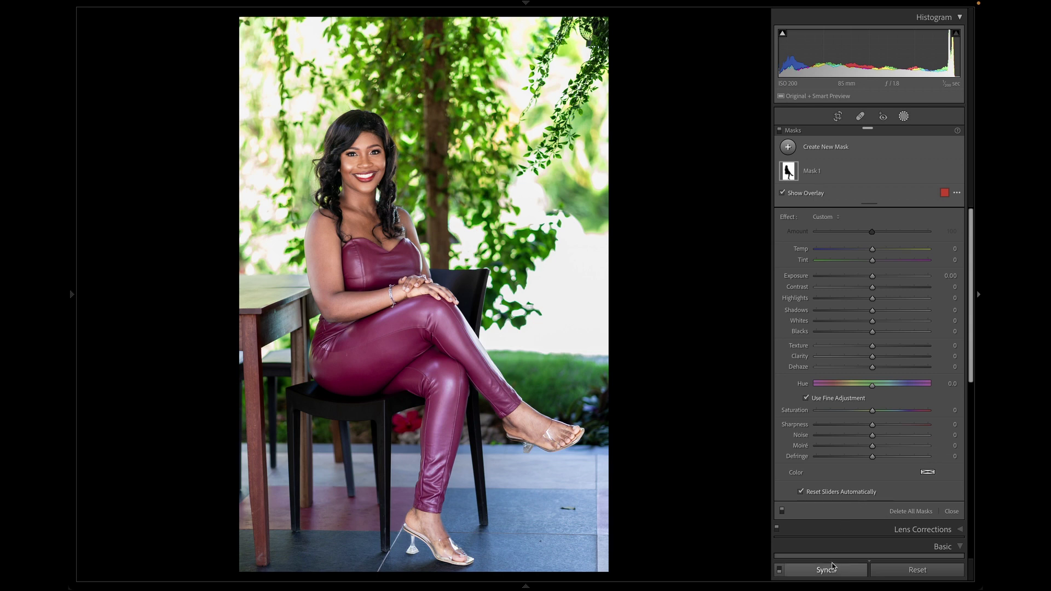
# Synchronize the seated portrait's settings to the selected photos with Masking and Mask 1 left out.
pyautogui.click(833, 568)
pyautogui.click(584, 328)
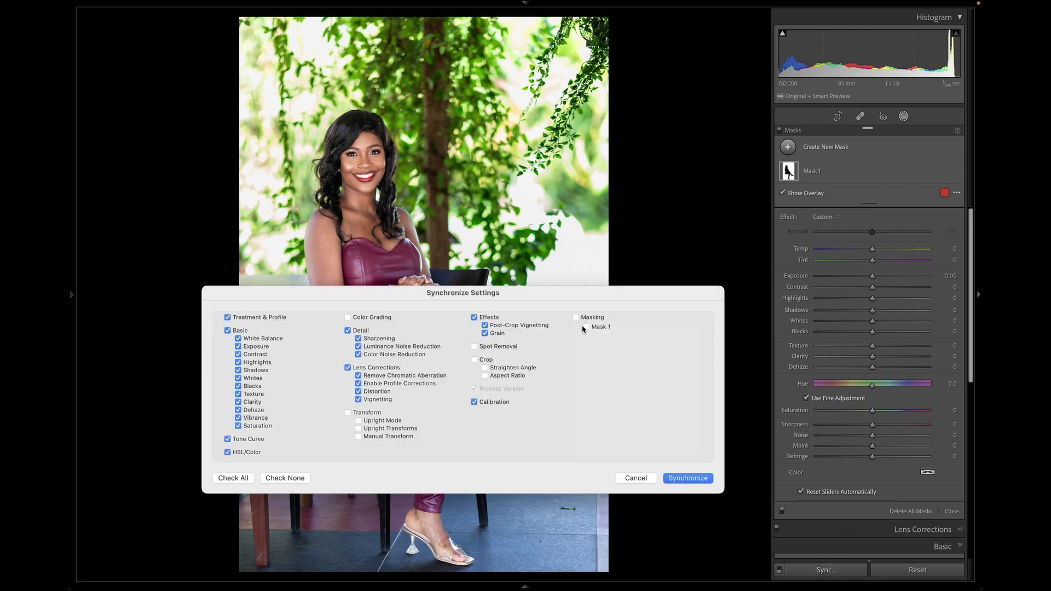
pyautogui.click(693, 479)
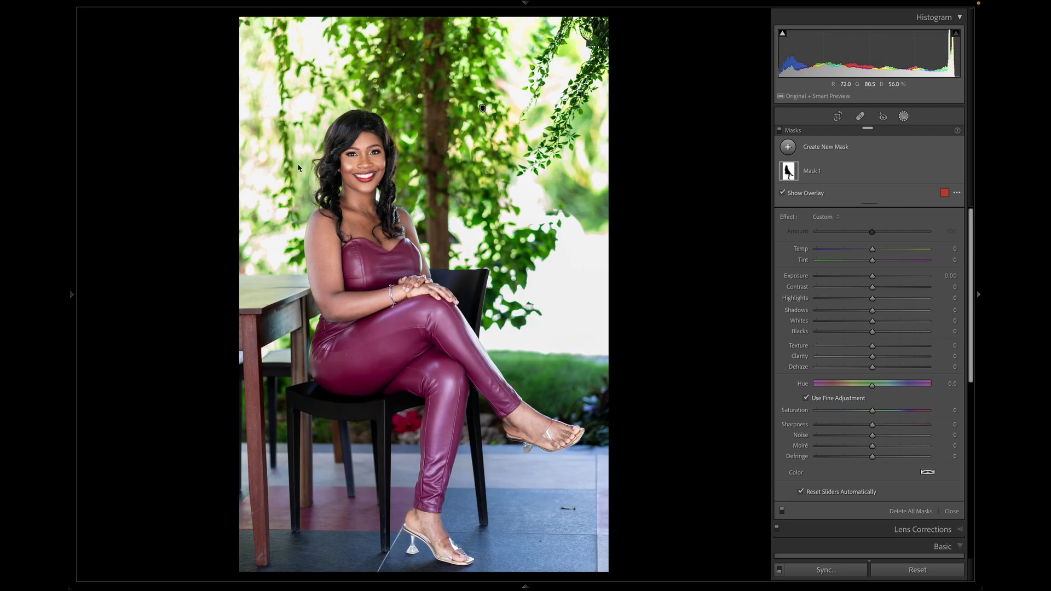
# Set the Exposure of the standing portrait in front of the pink-flowered hedge to −0.04.
pyautogui.press('Right')
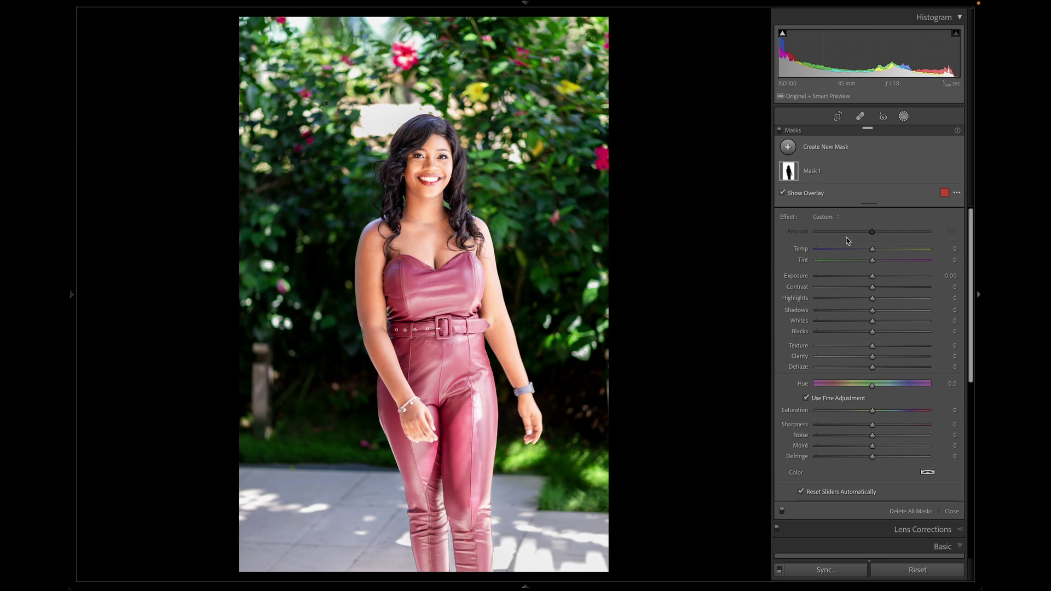
pyautogui.click(904, 116)
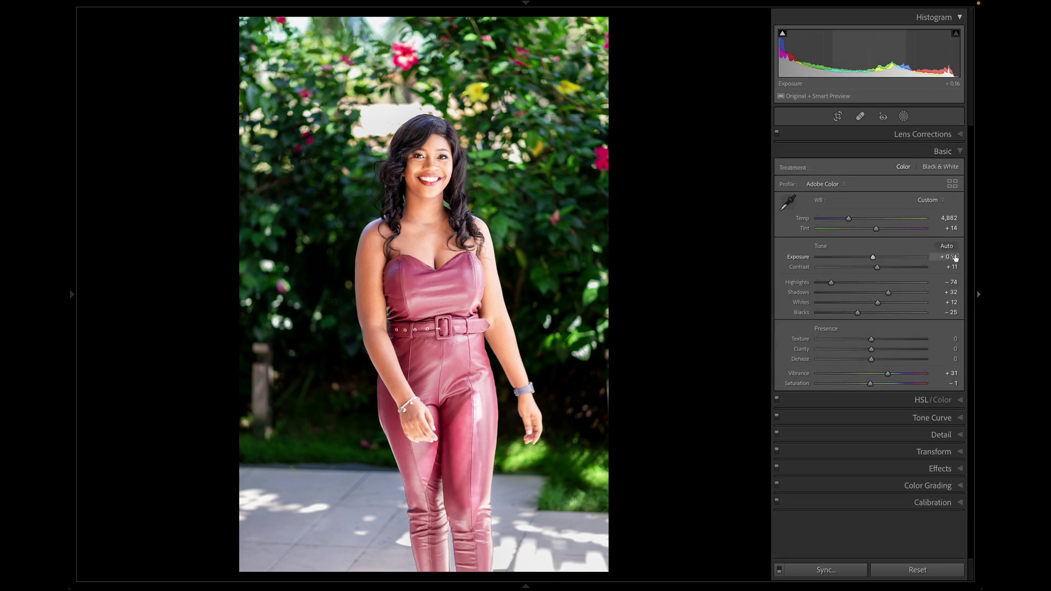
pyautogui.click(955, 258)
pyautogui.press('Down')
pyautogui.press('Down')
pyautogui.press('Down')
pyautogui.press('Down')
pyautogui.press('Down')
pyautogui.press('Down')
pyautogui.press('Down')
pyautogui.press('Down')
pyautogui.press('Down')
pyautogui.press('Down')
pyautogui.press('Down')
pyautogui.press('Down')
pyautogui.press('Down')
pyautogui.press('Down')
pyautogui.press('Down')
pyautogui.press('Down')
pyautogui.press('Down')
pyautogui.press('Down')
pyautogui.press('Down')
pyautogui.press('Down')
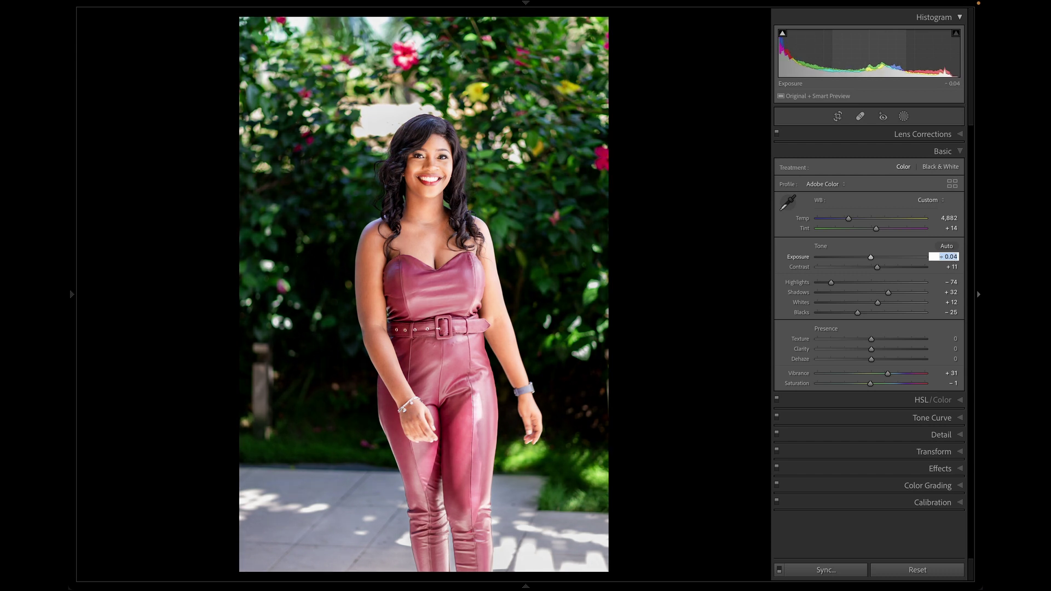
pyautogui.press('Down')
pyautogui.press('Down')
pyautogui.press('Down')
pyautogui.press('Down')
pyautogui.press('Down')
pyautogui.press('Down')
pyautogui.press('Down')
pyautogui.press('Down')
pyautogui.press('Down')
pyautogui.press('Down')
pyautogui.press('Up')
pyautogui.press('Up')
pyautogui.press('Up')
pyautogui.press('Up')
pyautogui.press('Up')
pyautogui.press('Up')
pyautogui.press('Up')
pyautogui.press('Up')
pyautogui.press('Up')
pyautogui.press('Up')
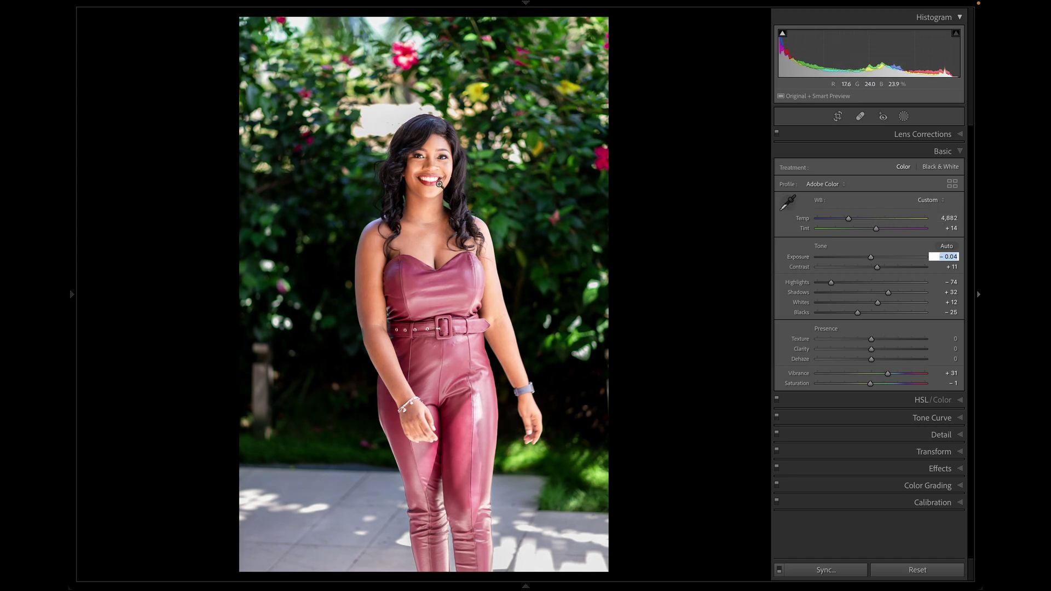
# Set the hedge portrait's Temp to 4,582, Tint to +13 and Highlights to −78, and compare it with the original.
pyautogui.moveTo(853, 288); pyautogui.dragTo(842, 286)
pyautogui.hotkey('shift', 'Tab')
pyautogui.hotkey('shift', 'Tab')
pyautogui.press('Down')
pyautogui.press('Down')
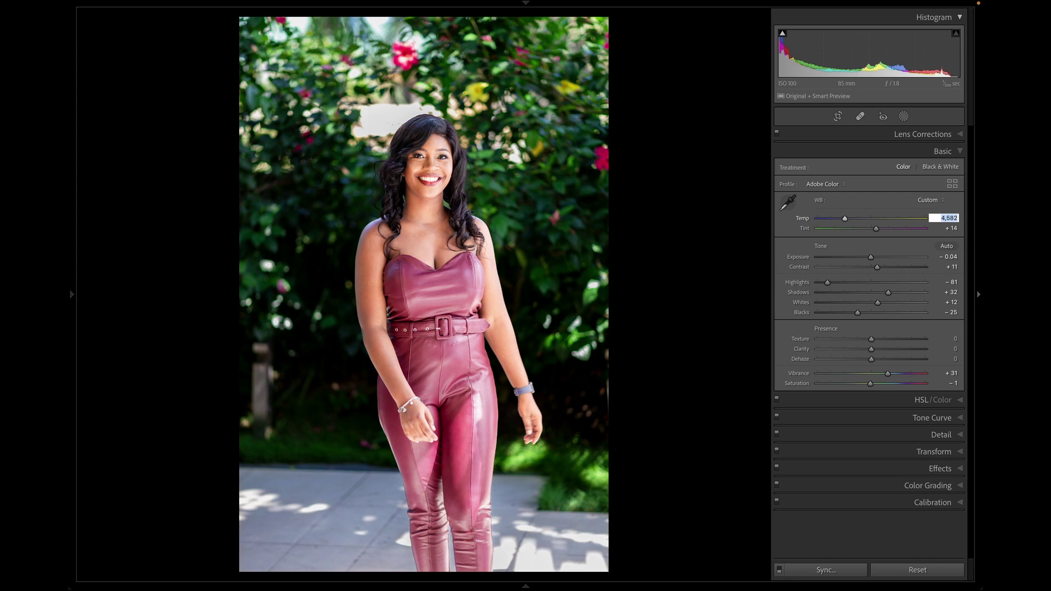
pyautogui.press('Tab')
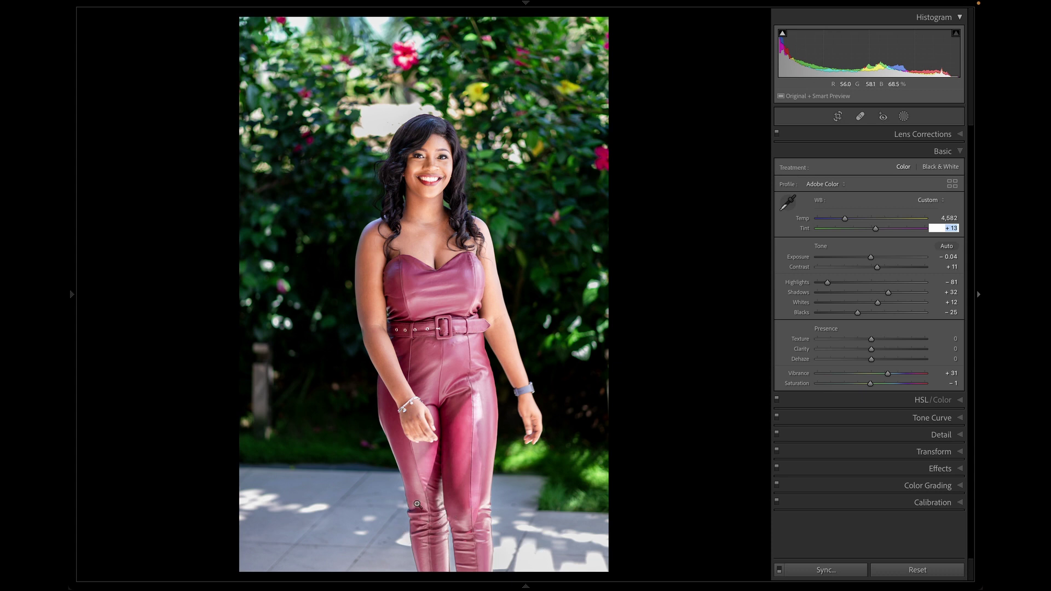
pyautogui.press('Return')
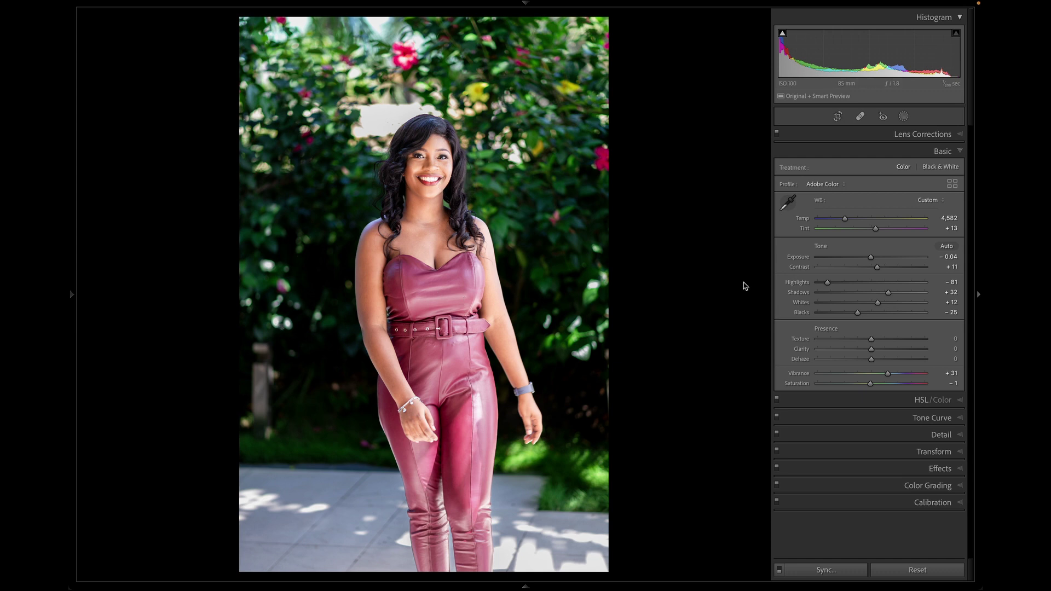
pyautogui.moveTo(821, 287)
pyautogui.mouseDown()
pyautogui.moveTo(842, 289)
pyautogui.moveTo(827, 290)
pyautogui.mouseUp()
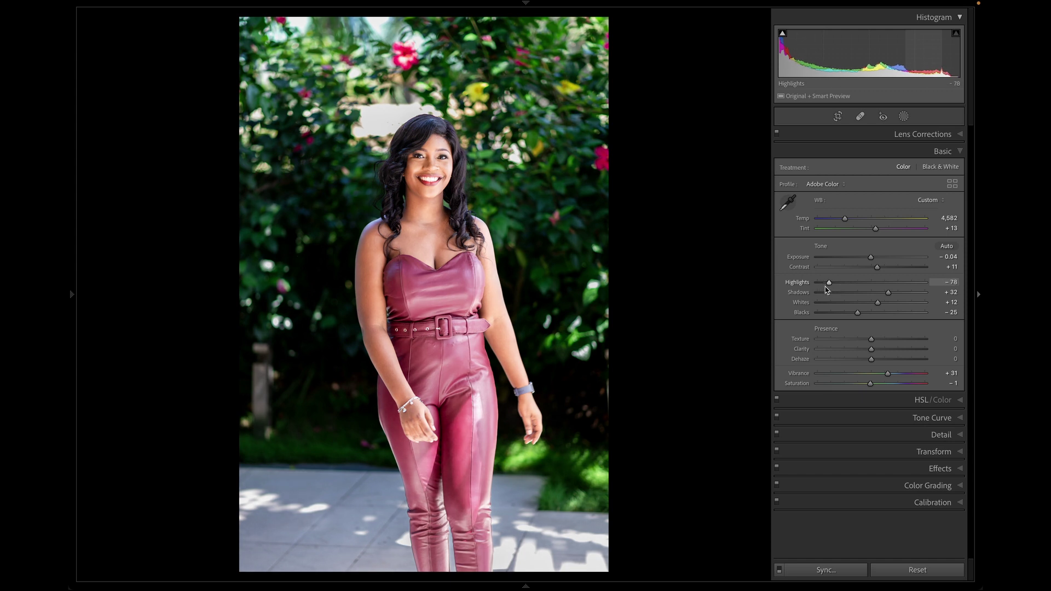
pyautogui.press('\\')
pyautogui.press('\\')
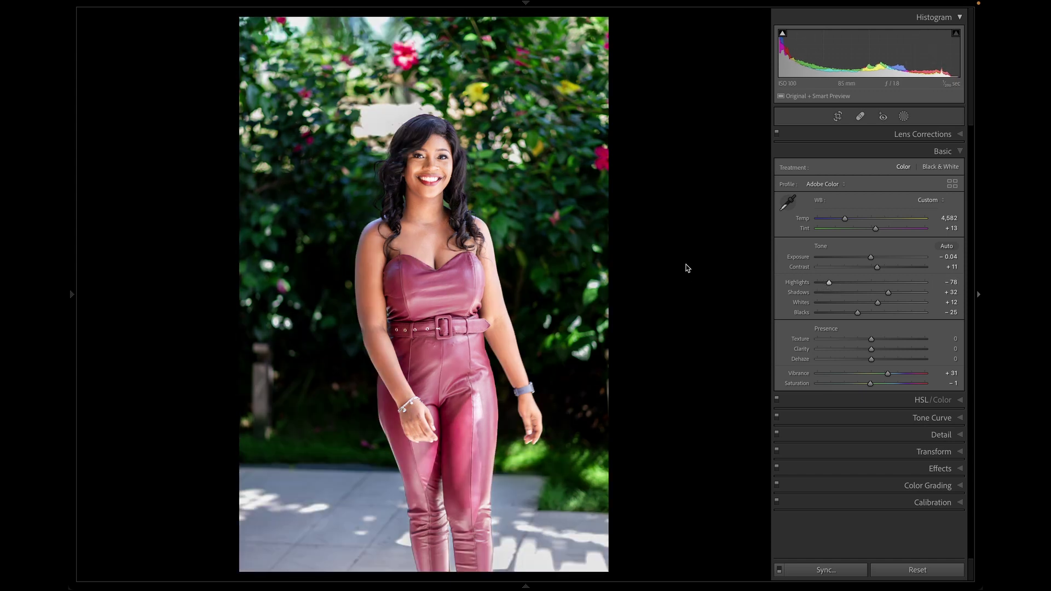
# Set the Exposure of the background mask, Mask 1, to −0.94.
pyautogui.click(904, 116)
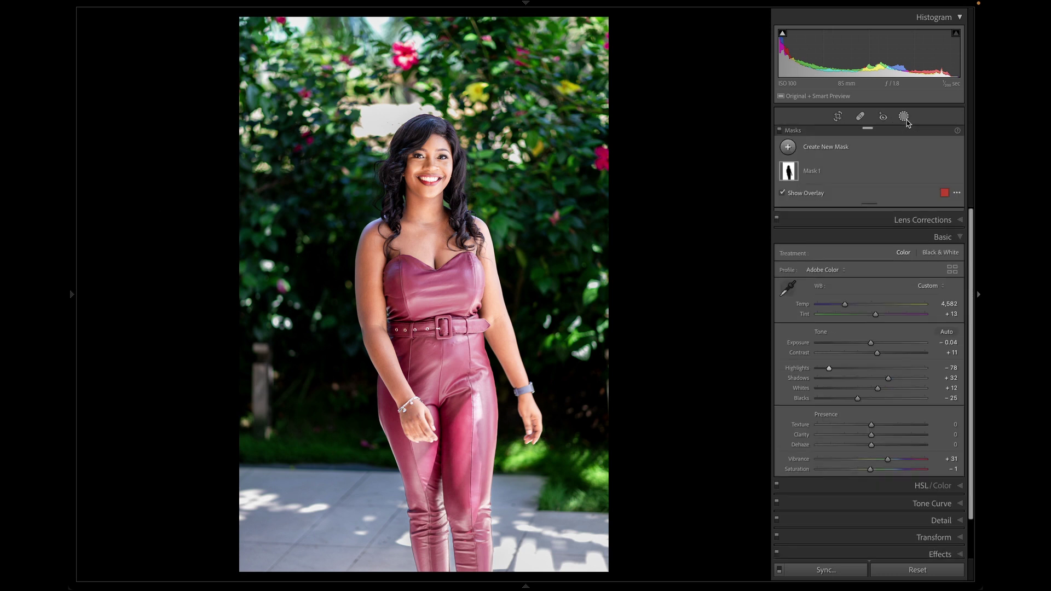
pyautogui.click(830, 169)
pyautogui.moveTo(854, 294)
pyautogui.mouseDown()
pyautogui.moveTo(910, 298)
pyautogui.moveTo(857, 295)
pyautogui.moveTo(871, 296)
pyautogui.moveTo(858, 306)
pyautogui.mouseUp()
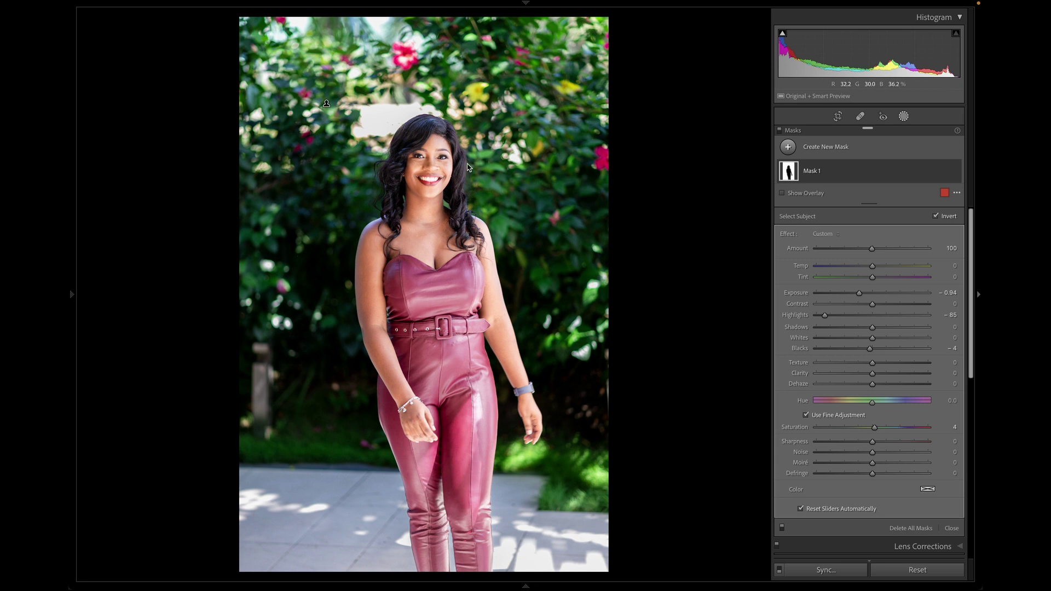
pyautogui.click(589, 208)
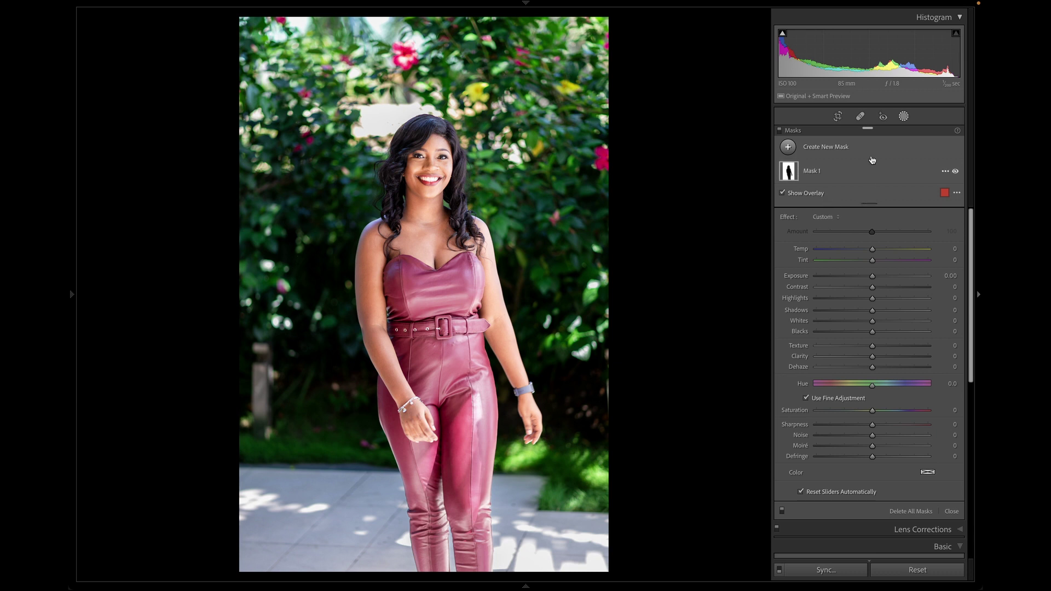
# Add a Select Subject mask with Contrast −13 and Highlights −71, fine-tune its Whites, and compare the photo with the original.
pyautogui.click(826, 149)
pyautogui.click(845, 169)
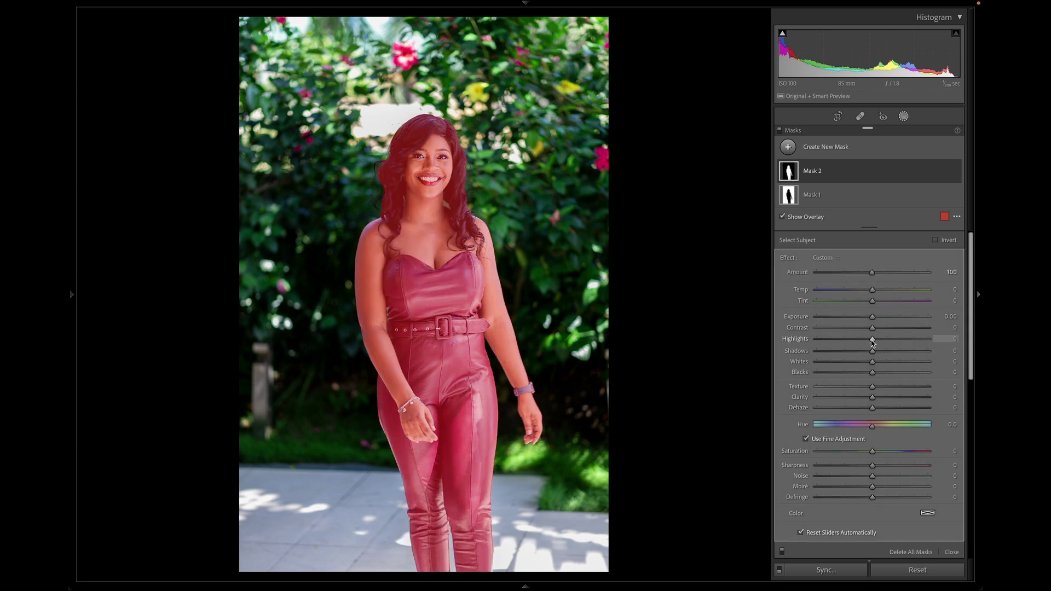
pyautogui.moveTo(872, 340)
pyautogui.mouseDown()
pyautogui.moveTo(847, 341)
pyautogui.moveTo(887, 340)
pyautogui.moveTo(829, 350)
pyautogui.moveTo(928, 346)
pyautogui.moveTo(831, 346)
pyautogui.moveTo(864, 331)
pyautogui.mouseUp()
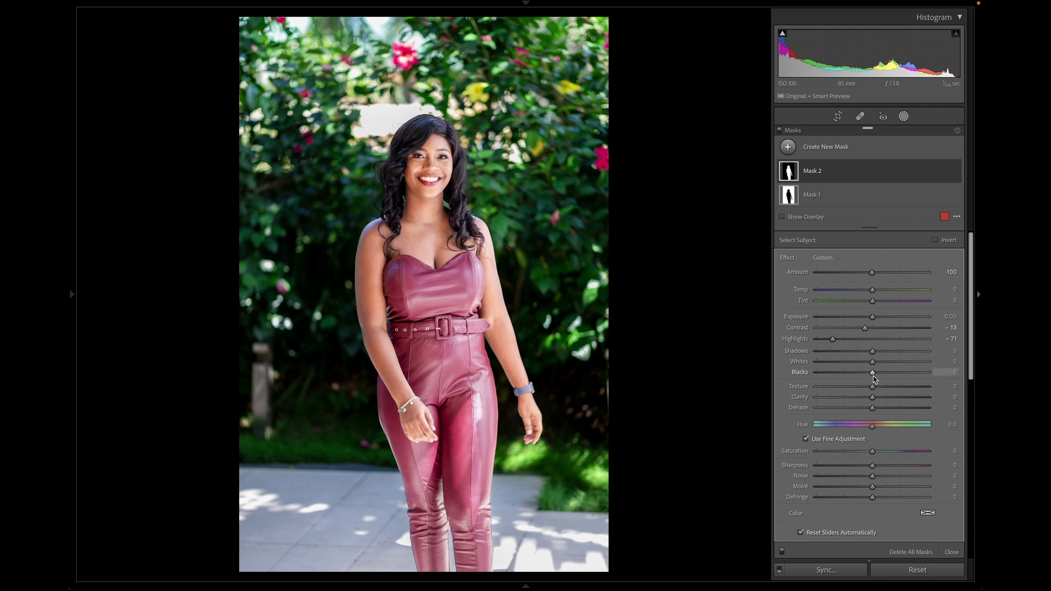
pyautogui.moveTo(872, 363)
pyautogui.mouseDown()
pyautogui.moveTo(892, 366)
pyautogui.moveTo(866, 365)
pyautogui.moveTo(874, 372)
pyautogui.mouseUp()
pyautogui.hotkey('shift', 'w')
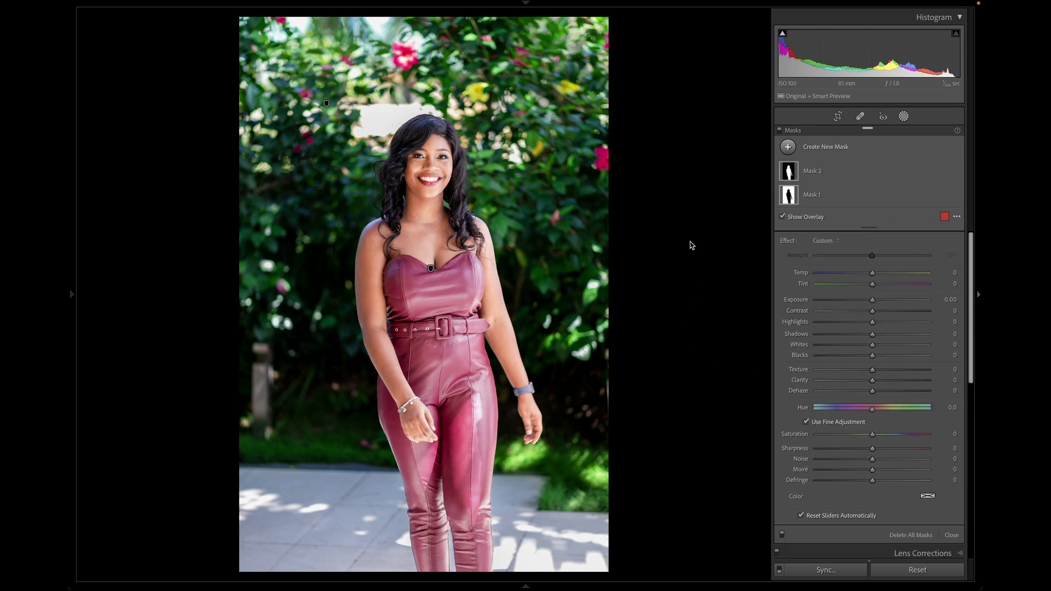
pyautogui.press('\\')
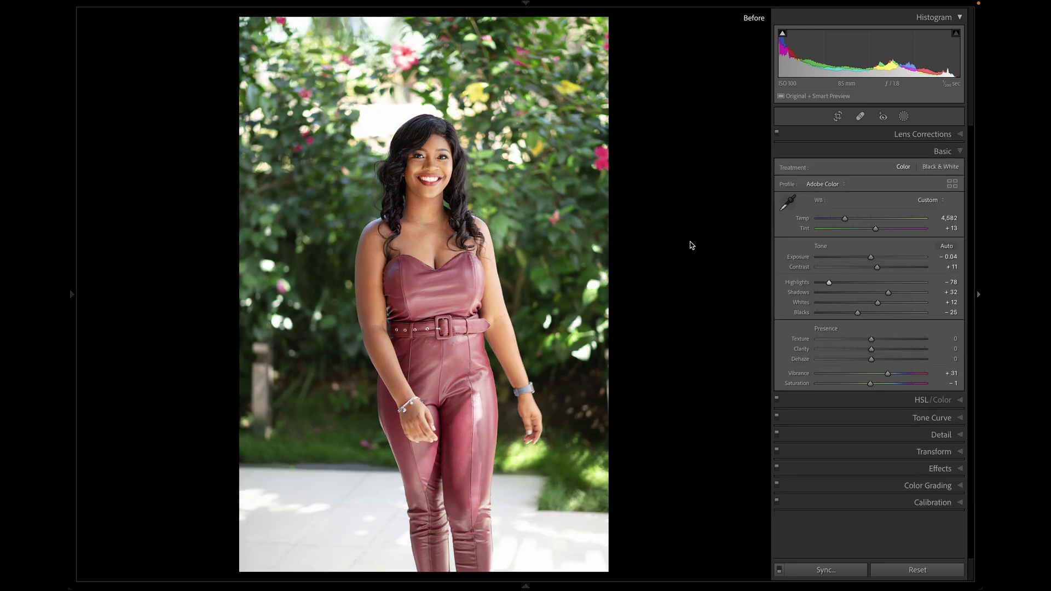
# Compare the edited hedge portrait with its unedited original.
pyautogui.press('\\')
pyautogui.press('\\')
pyautogui.press('\\')
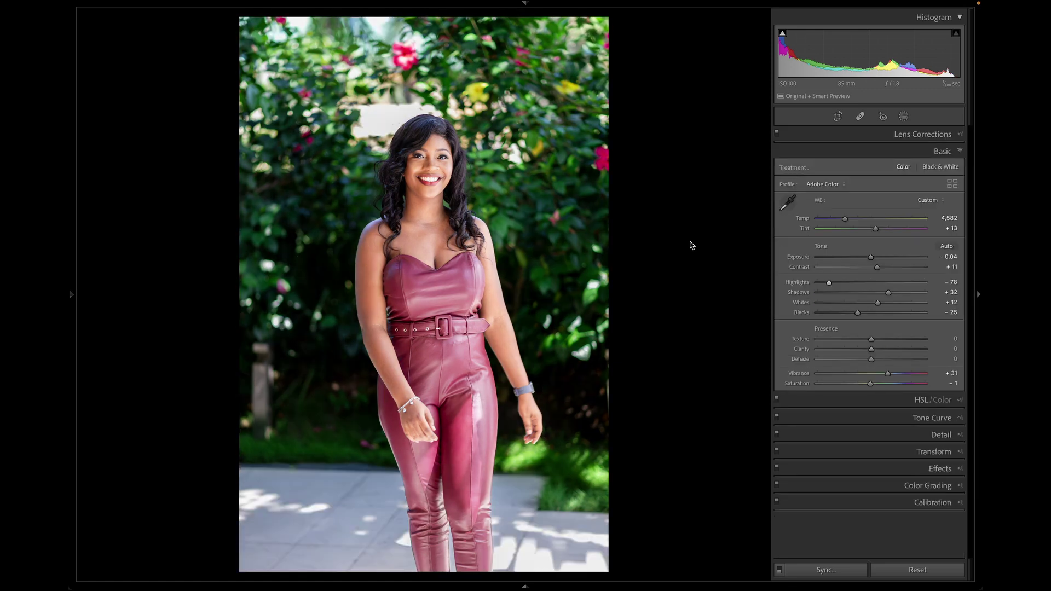
pyautogui.press('\\')
pyautogui.press('\\')
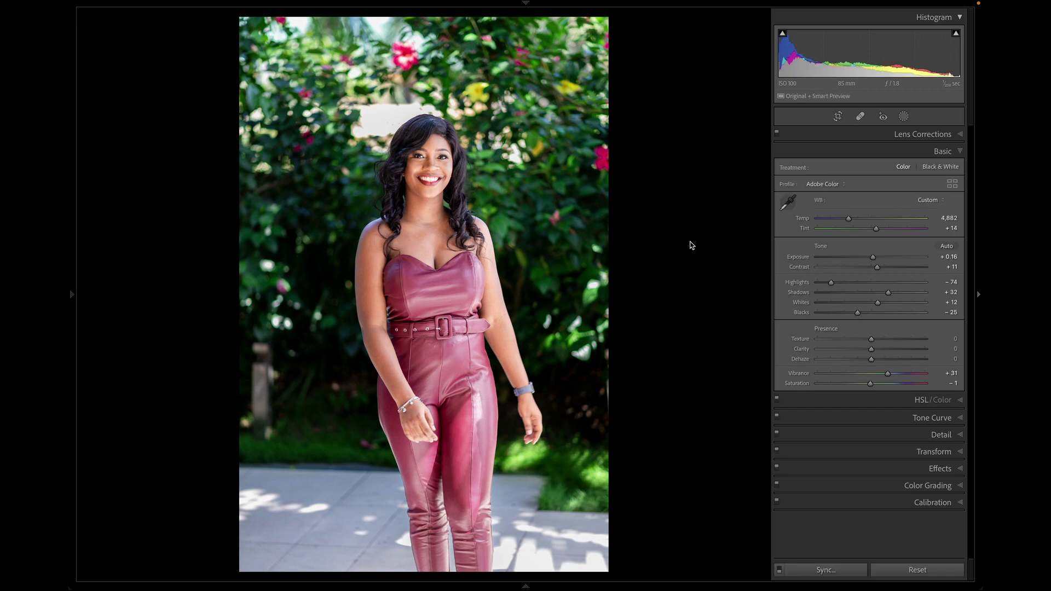
# Go to the portrait holding the green coconut and set its Temp to 4,282.
pyautogui.press('Right')
pyautogui.click(958, 218)
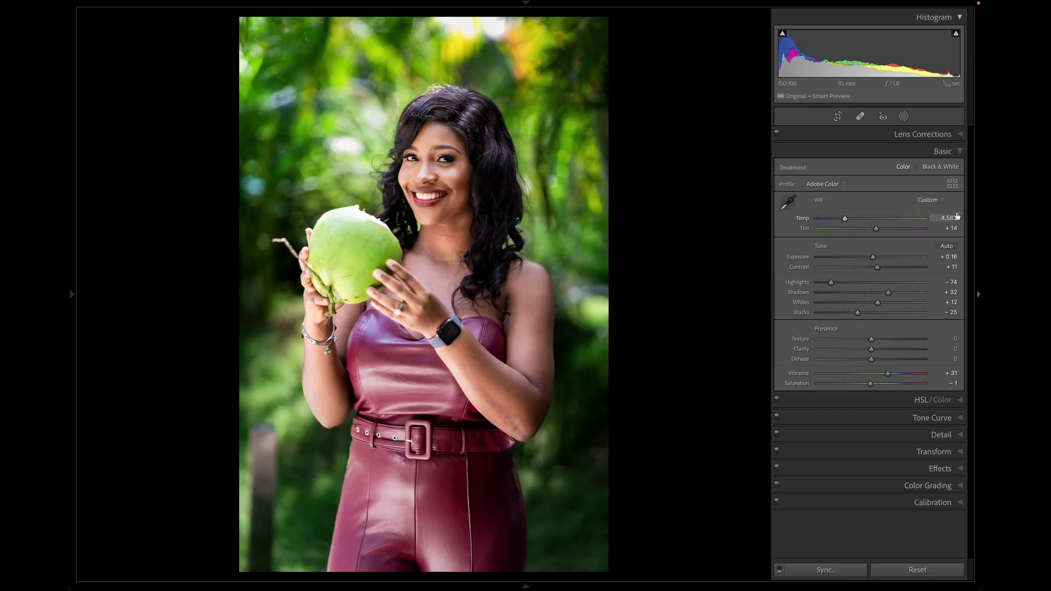
pyautogui.press('Down')
pyautogui.press('Down')
pyautogui.press('Down')
pyautogui.press('Down')
pyautogui.press('Down')
pyautogui.press('Down')
pyautogui.press('Down')
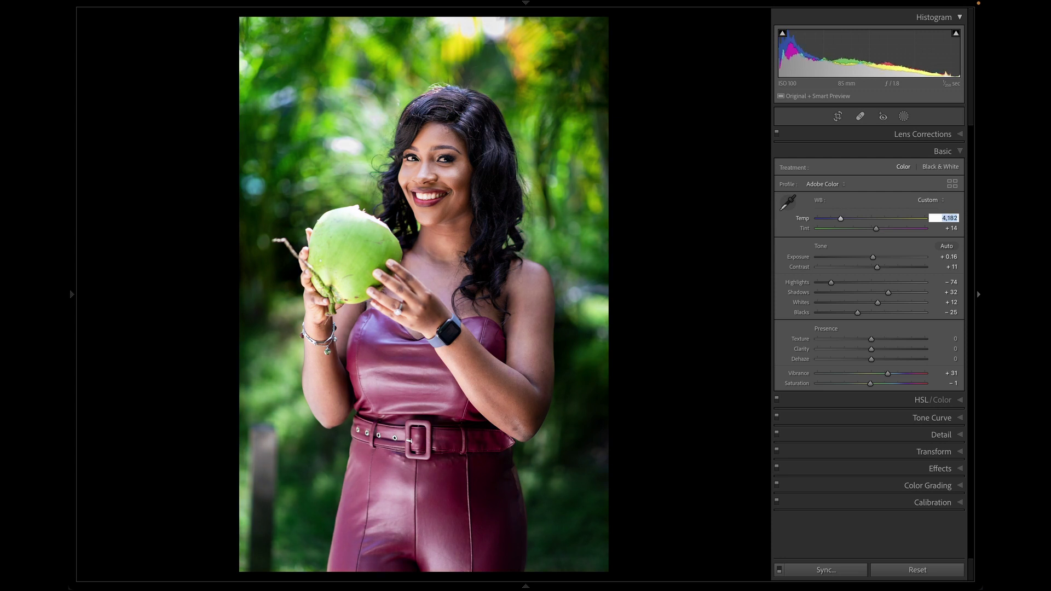
pyautogui.press('Up')
pyautogui.press('Up')
# Set the Exposure of the coconut portrait's background mask, Mask 1, to −1.12, and compare the photo with the original.
pyautogui.click(904, 116)
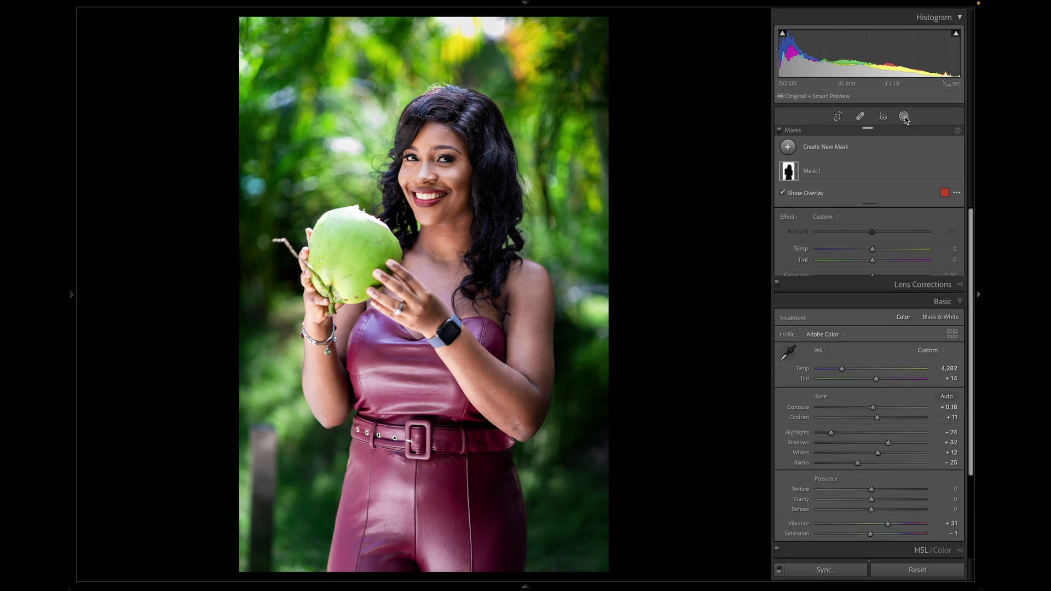
pyautogui.click(805, 173)
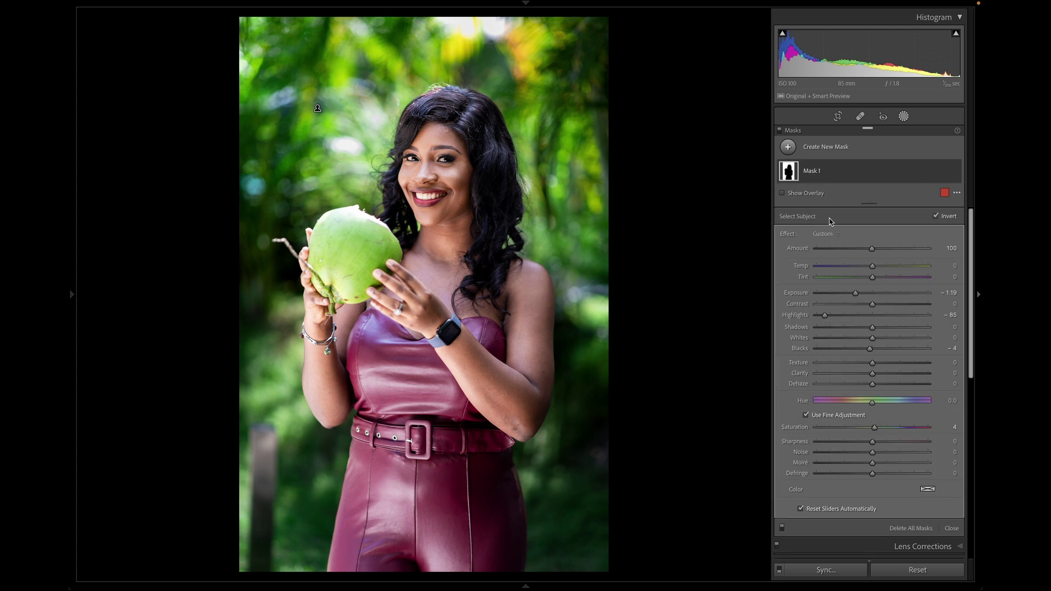
pyautogui.click(815, 178)
pyautogui.click(816, 178)
pyautogui.moveTo(855, 293); pyautogui.dragTo(859, 298)
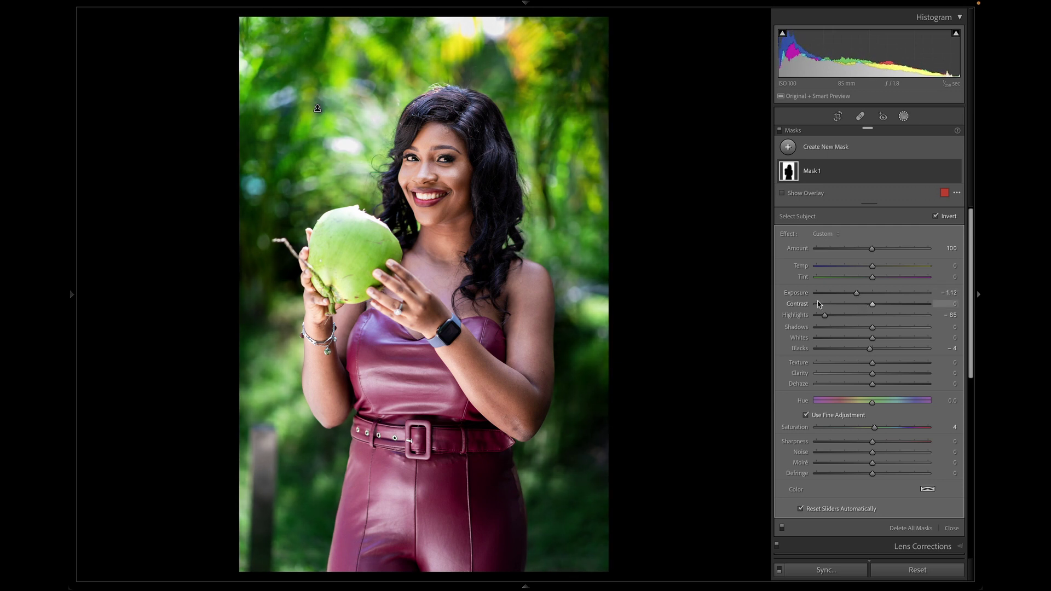
pyautogui.press('\\')
pyautogui.press('\\')
pyautogui.press('\\')
pyautogui.press('\\')
pyautogui.hotkey('shift', 'w')
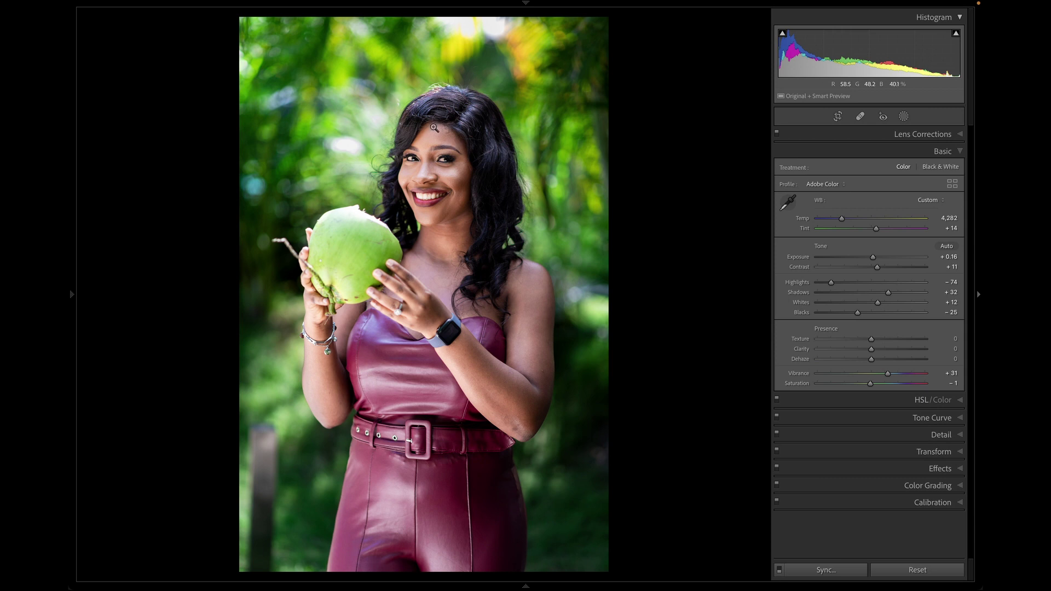
# Set the coconut portrait's Blacks to −15 and Vibrance to +33, and compare it with the original.
pyautogui.moveTo(858, 313); pyautogui.dragTo(863, 319)
pyautogui.moveTo(888, 374); pyautogui.dragTo(889, 374)
pyautogui.press('\\')
pyautogui.press('\\')
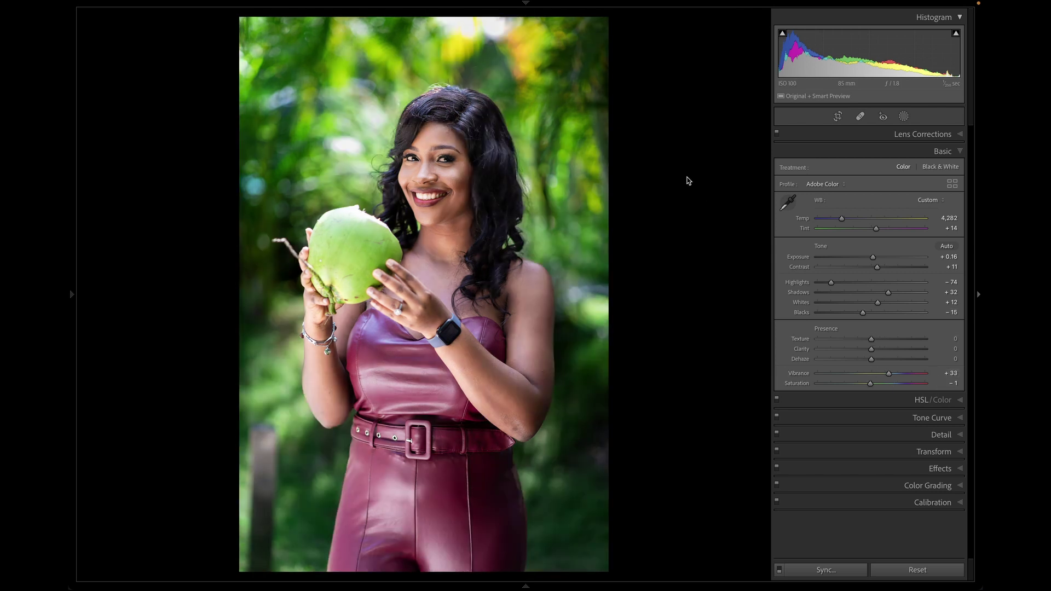
pyautogui.press('\\')
pyautogui.press('\\')
# Go to the orange-dress portrait, set its Exposure to +0.61 and lower its Temp.
pyautogui.press('Right')
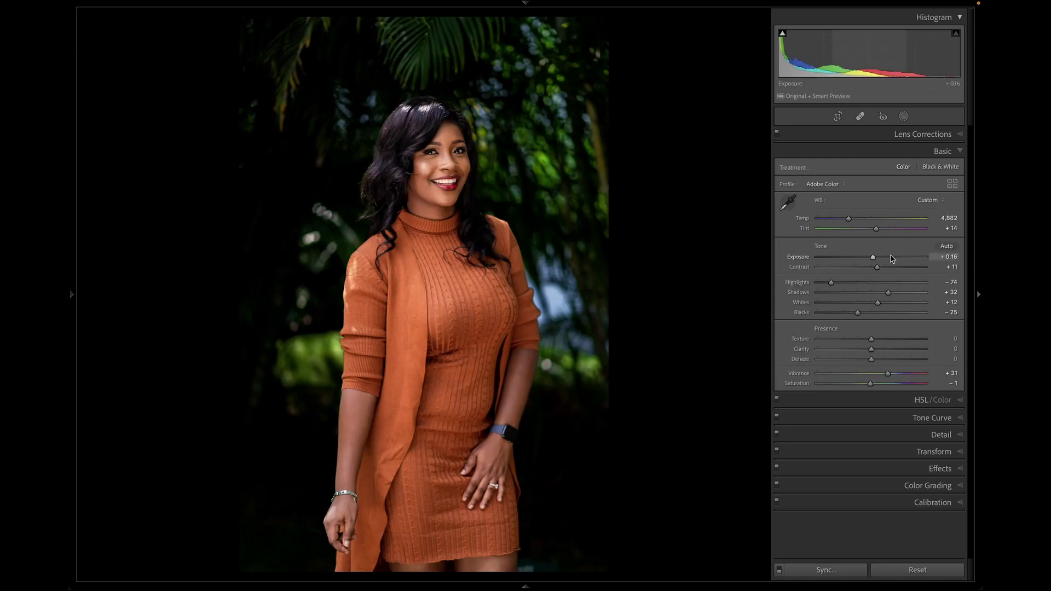
pyautogui.moveTo(949, 257); pyautogui.dragTo(963, 257)
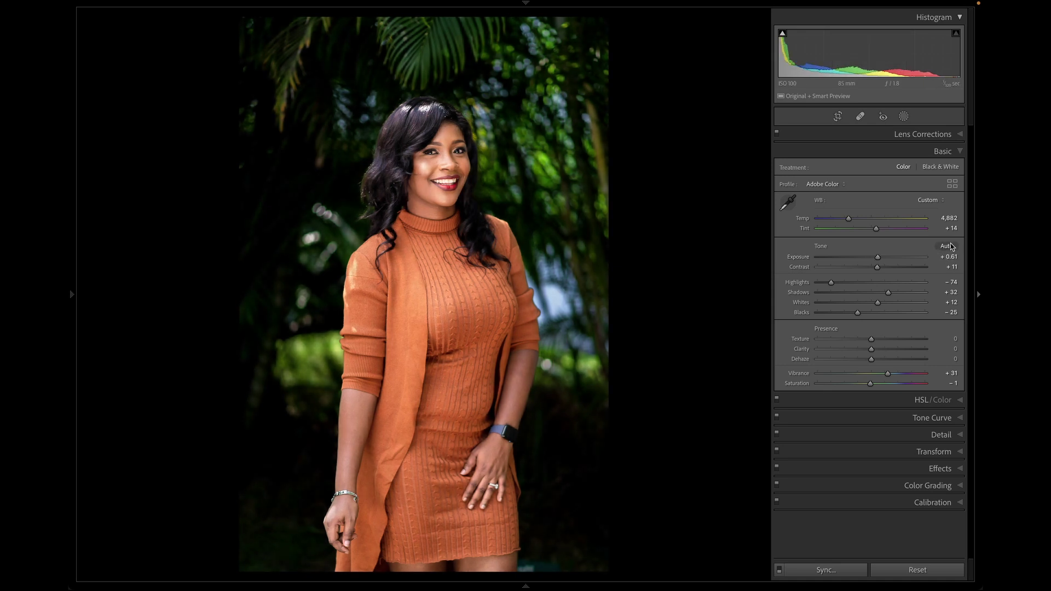
pyautogui.click(949, 217)
pyautogui.write('4800')
pyautogui.press('Return')
pyautogui.click(943, 217)
pyautogui.press('Return')
# Set Mask 1's Exposure to −0.41 and Blacks to −1 on the orange-dress portrait, and fine-tune the mask's Shadows and Highlights.
pyautogui.click(903, 116)
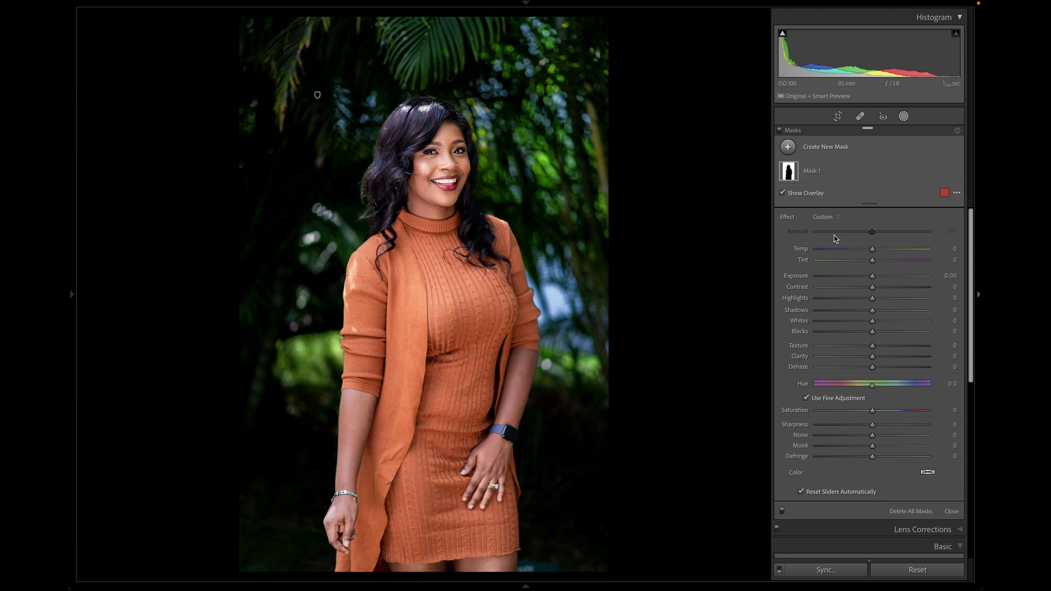
pyautogui.click(811, 171)
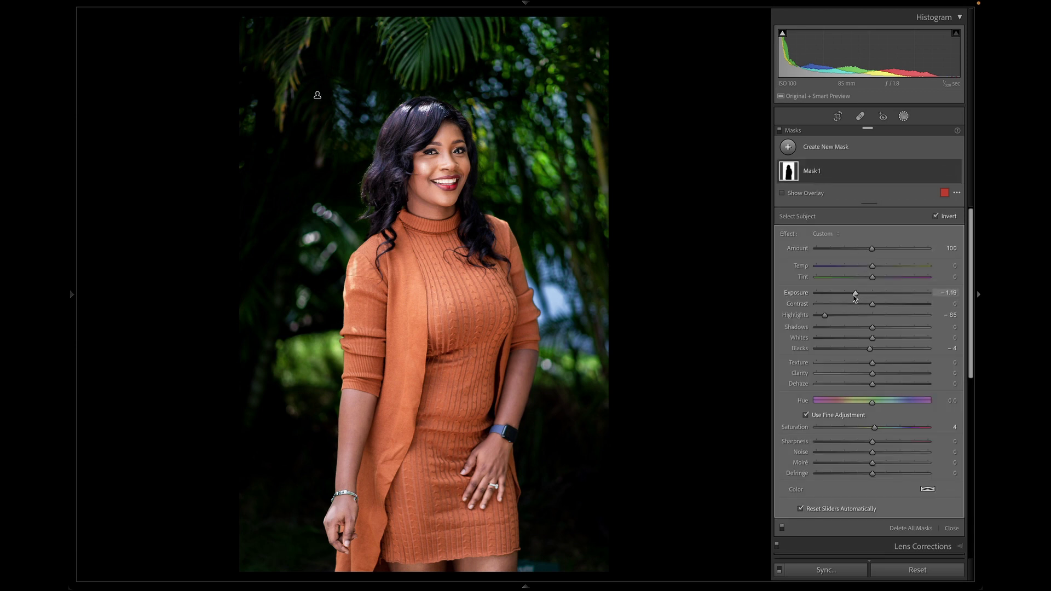
pyautogui.moveTo(855, 297); pyautogui.dragTo(844, 319)
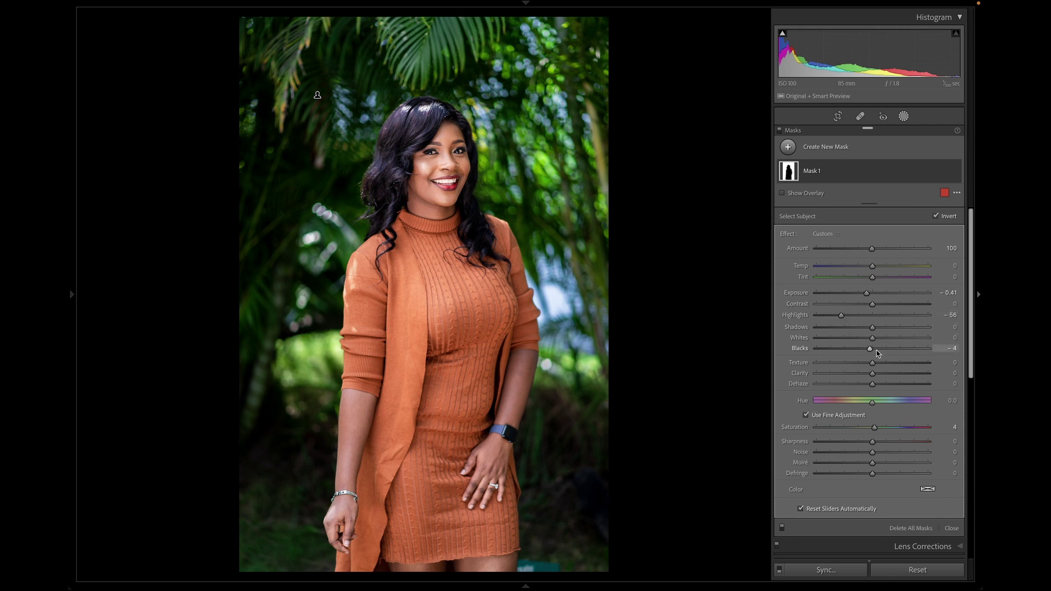
pyautogui.moveTo(877, 354); pyautogui.dragTo(872, 353)
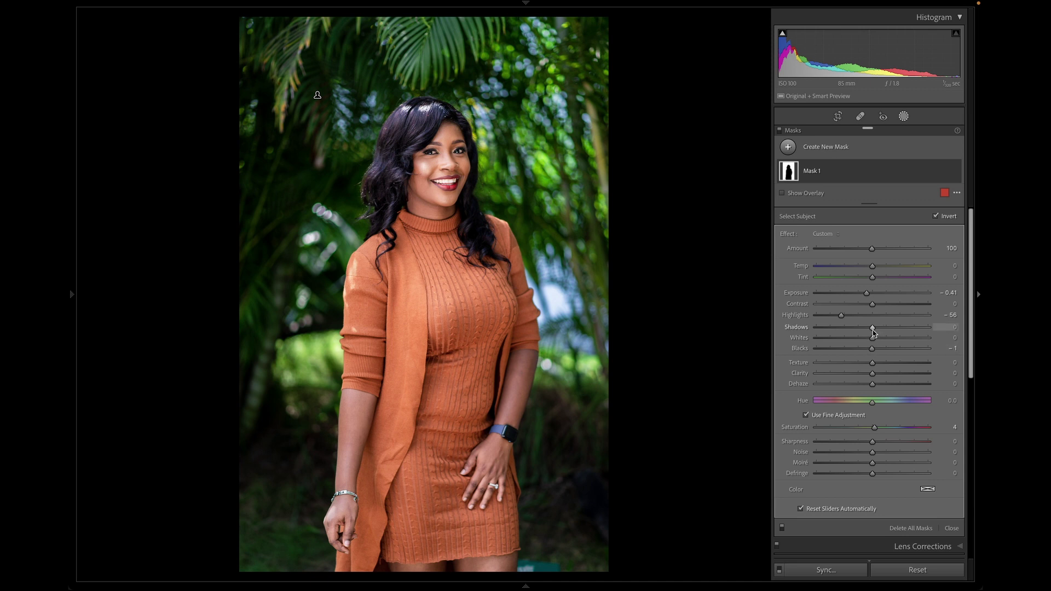
pyautogui.moveTo(875, 331); pyautogui.dragTo(879, 334)
pyautogui.moveTo(841, 316); pyautogui.dragTo(844, 318)
pyautogui.click(901, 120)
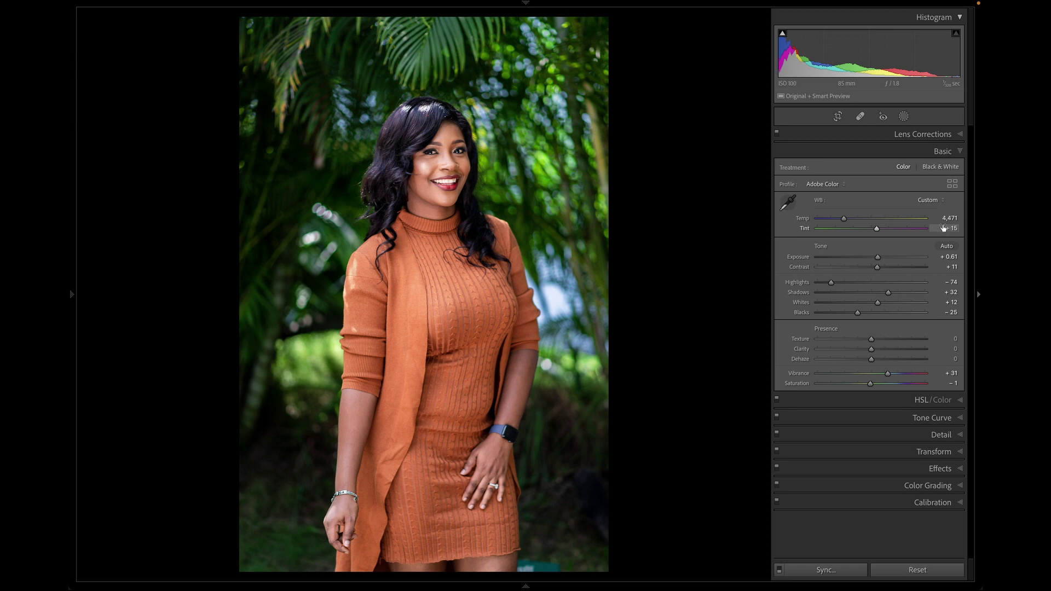
# Compare the orange-dress portrait before and after the edit.
pyautogui.press('\\')
pyautogui.press('\\')
pyautogui.press('\\')
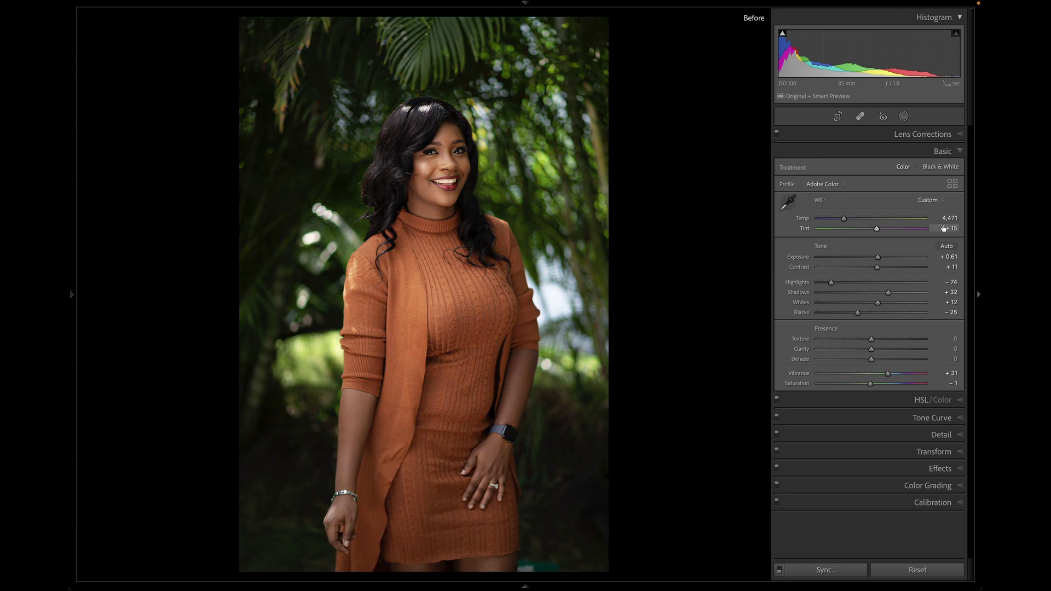
pyautogui.press('\\')
pyautogui.press('\\')
pyautogui.press('\\')
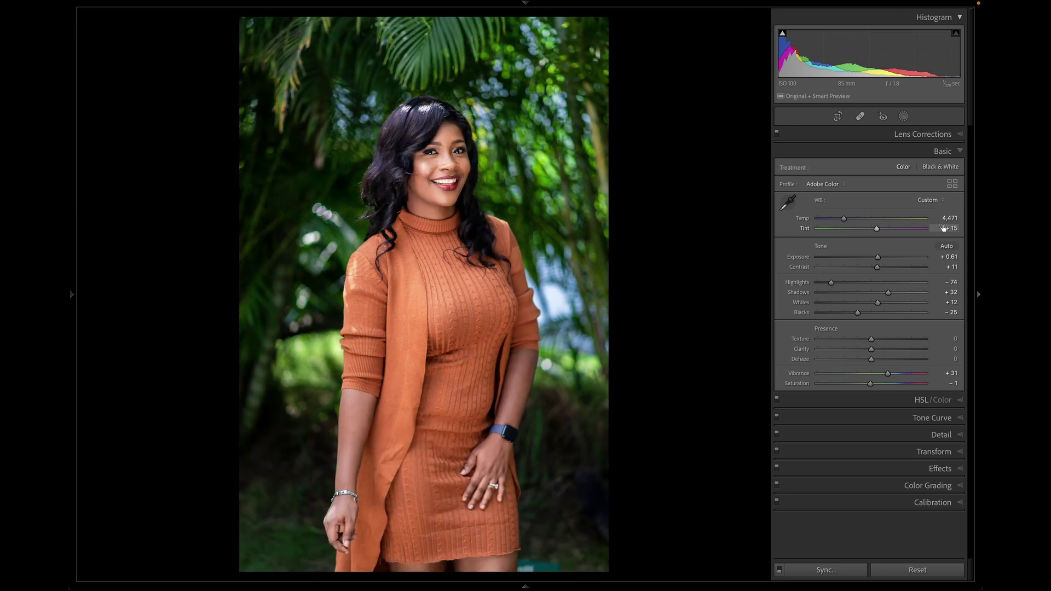
pyautogui.press('\\')
pyautogui.press('\\')
pyautogui.press('\\')
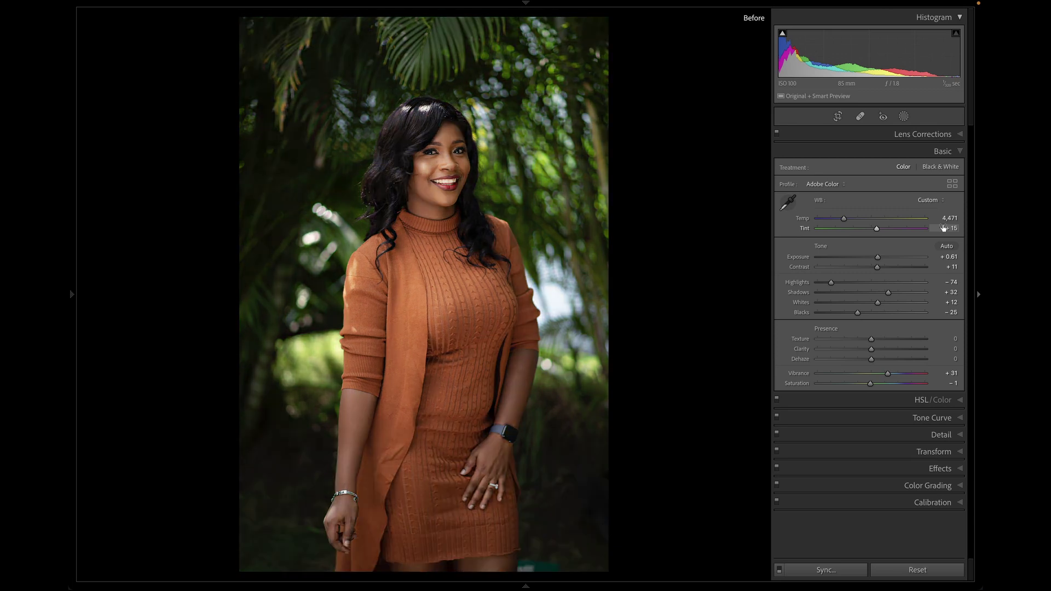
pyautogui.press('\\')
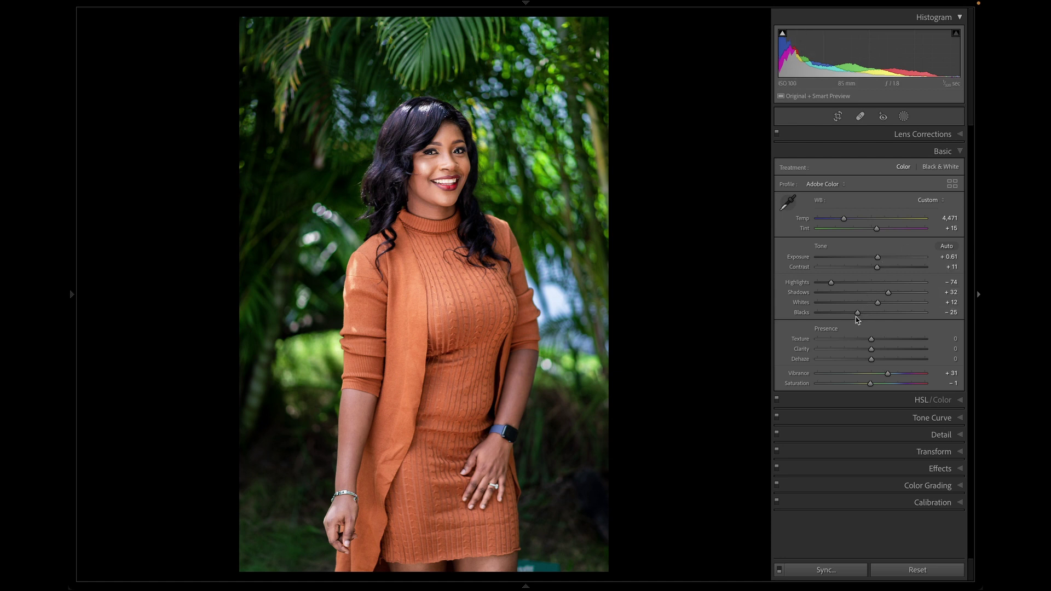
# Set the orange-dress portrait's Blacks to −20 and check the result against the original.
pyautogui.moveTo(860, 315); pyautogui.dragTo(864, 319)
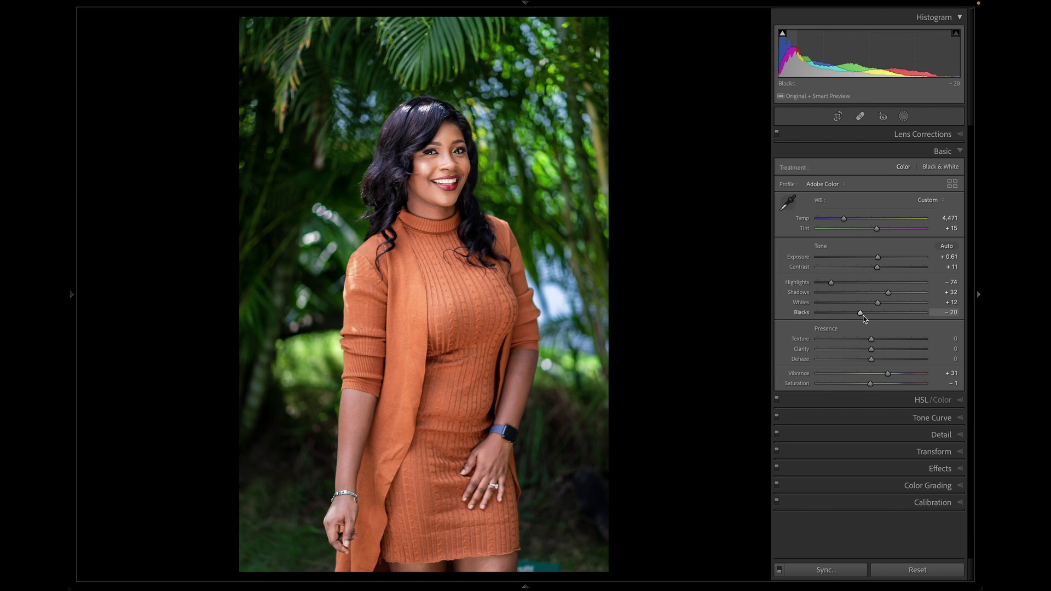
pyautogui.press('\\')
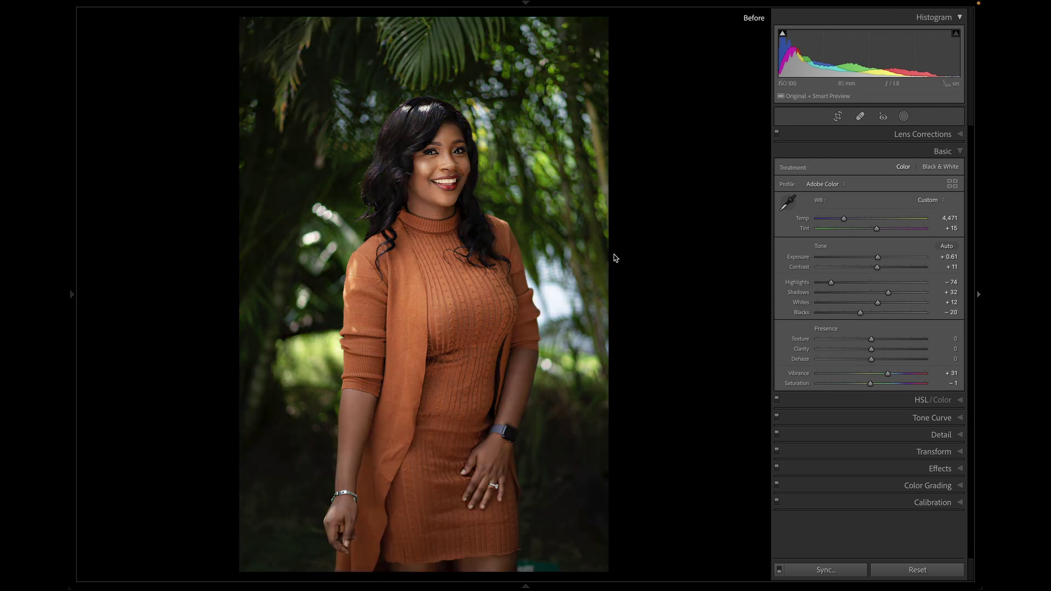
pyautogui.press('\\')
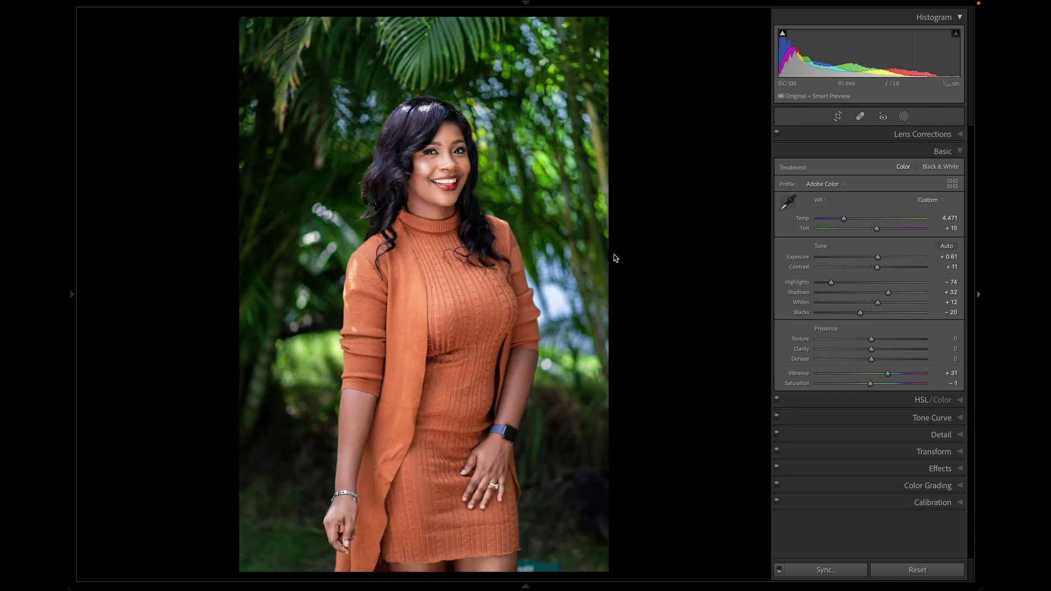
# Examine the finished orange-dress portrait in full screen, against its original and up close on the face.
pyautogui.press('f')
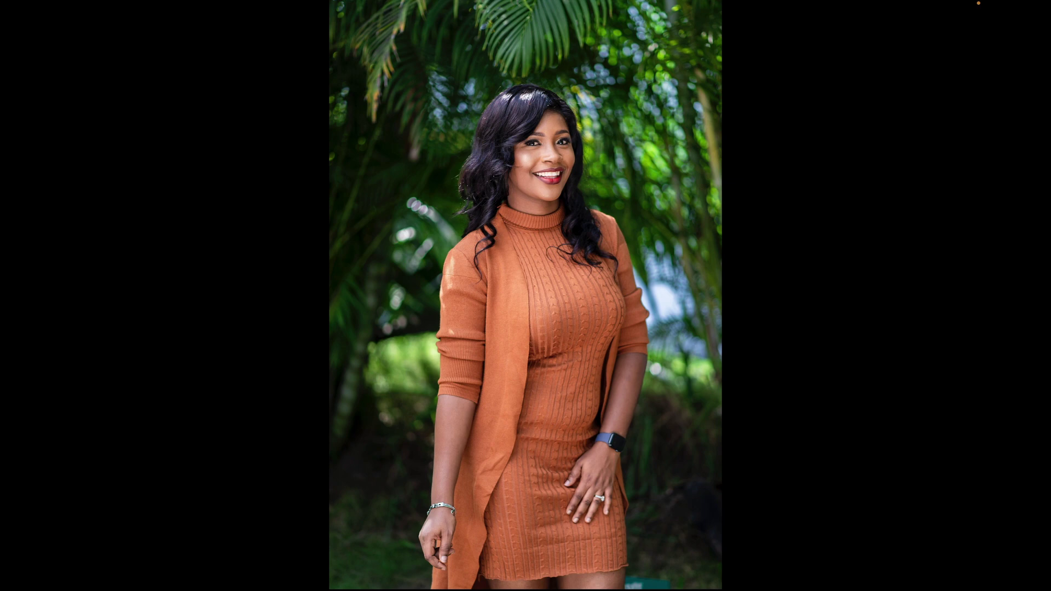
pyautogui.press('f')
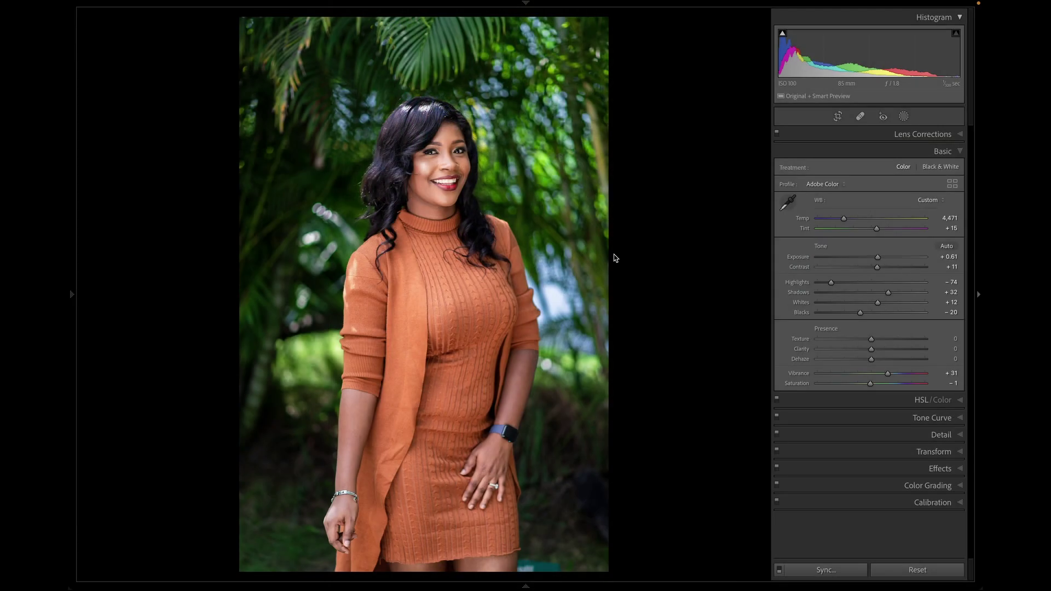
pyautogui.press('\\')
pyautogui.press('\\')
pyautogui.press('\\')
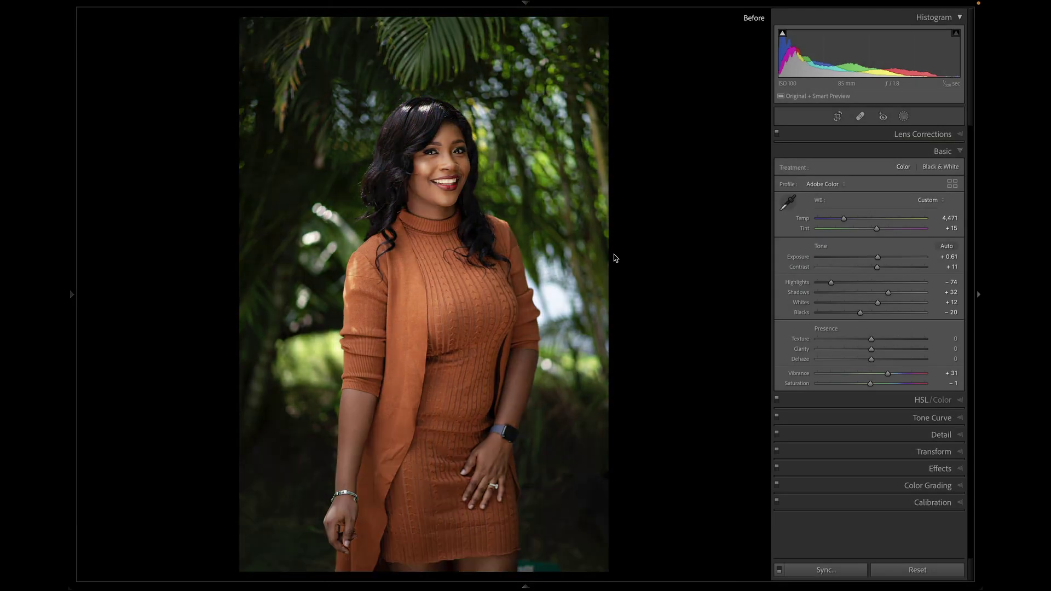
pyautogui.press('\\')
pyautogui.press('\\')
pyautogui.press('\\')
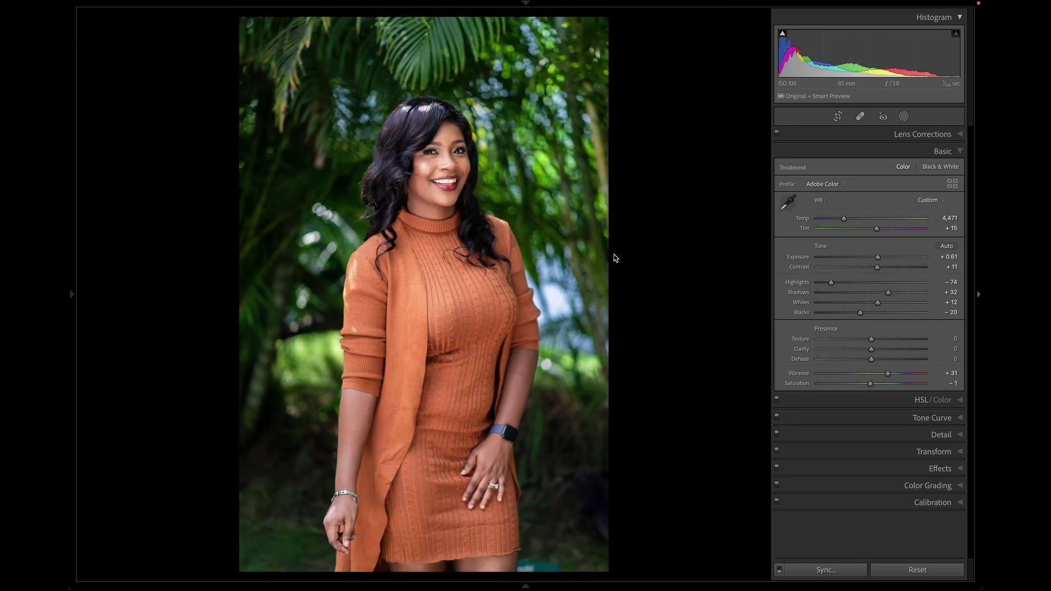
pyautogui.press('\\')
pyautogui.press('\\')
pyautogui.click(426, 143)
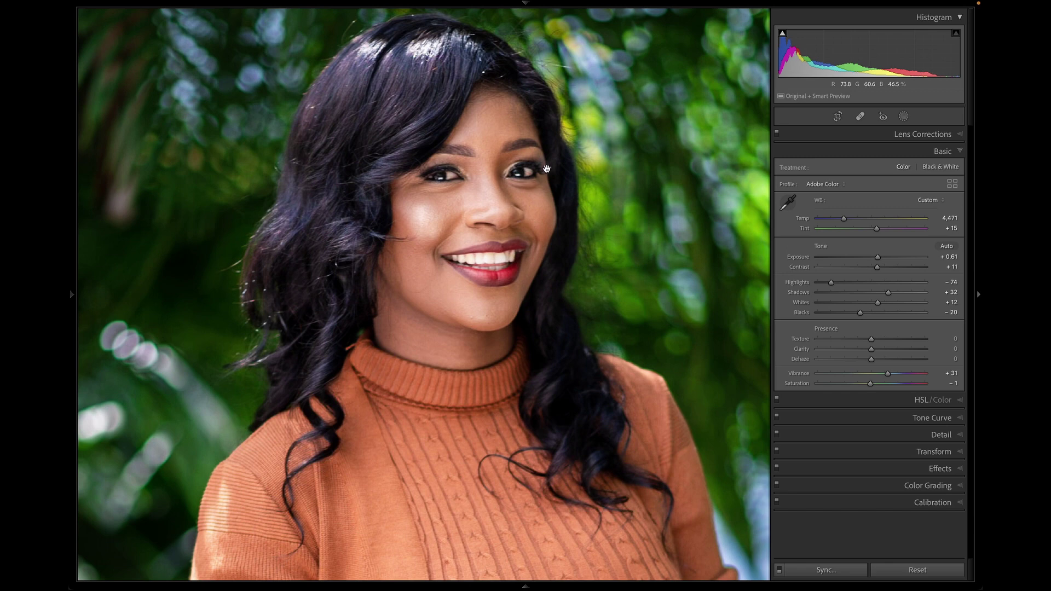
pyautogui.click(499, 183)
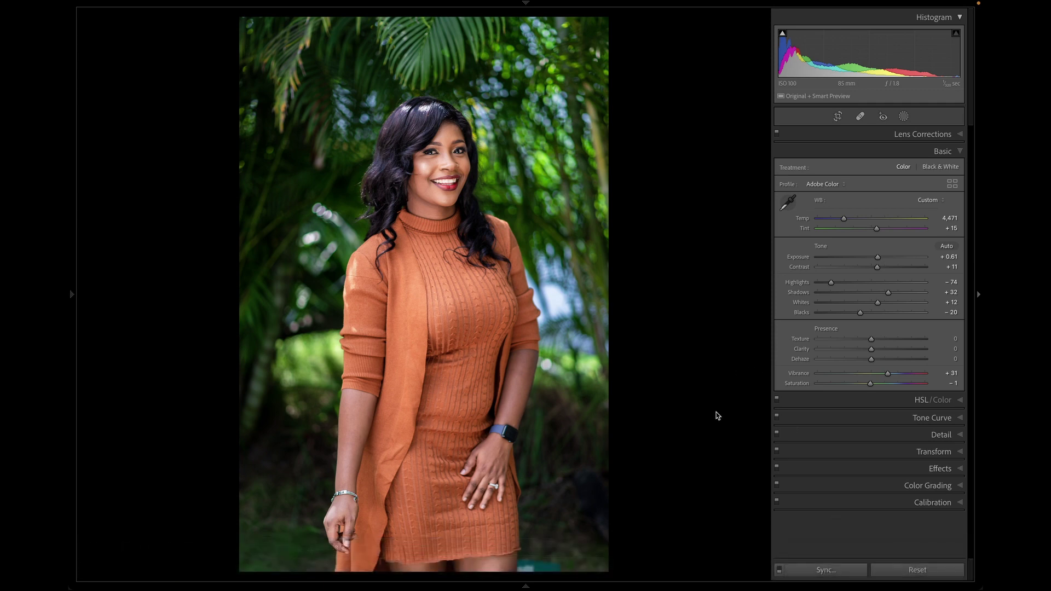
# Synchronize the orange-dress portrait's settings to the other selected photos, first without and again with Masking included, replacing existing masks.
pyautogui.click(827, 570)
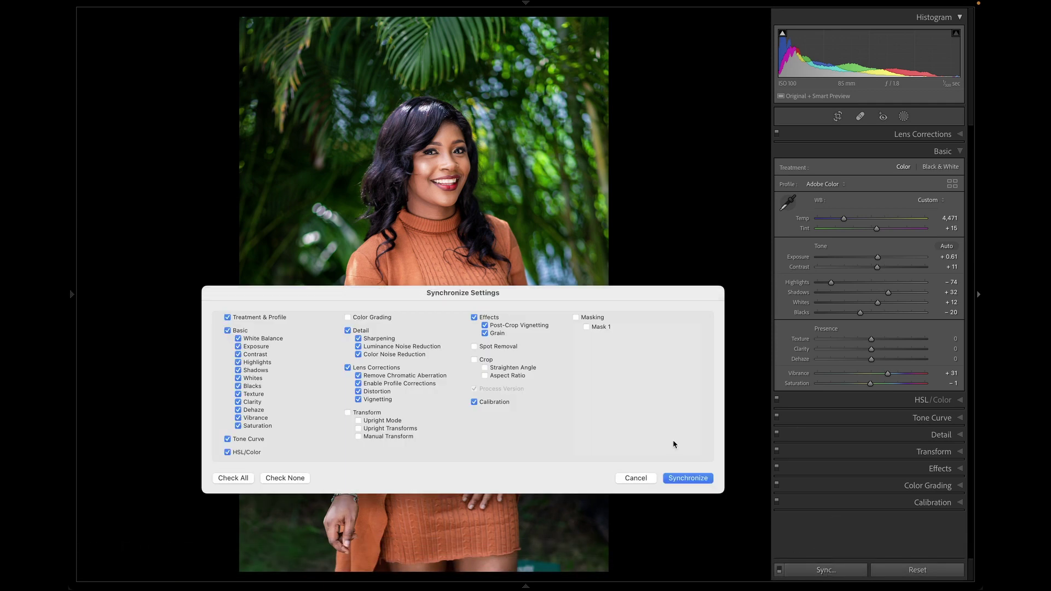
pyautogui.click(676, 480)
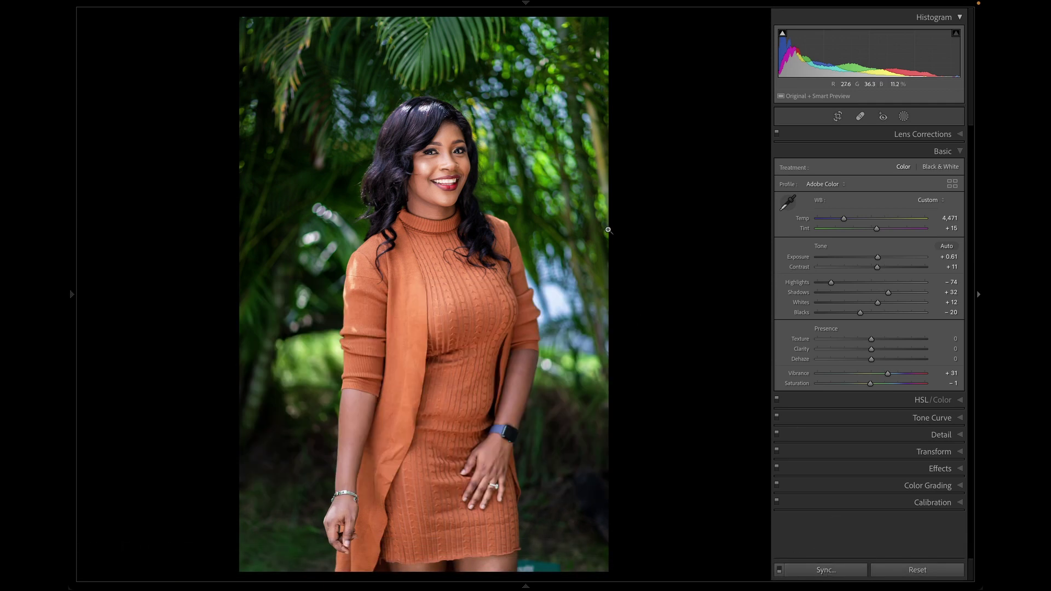
pyautogui.click(834, 571)
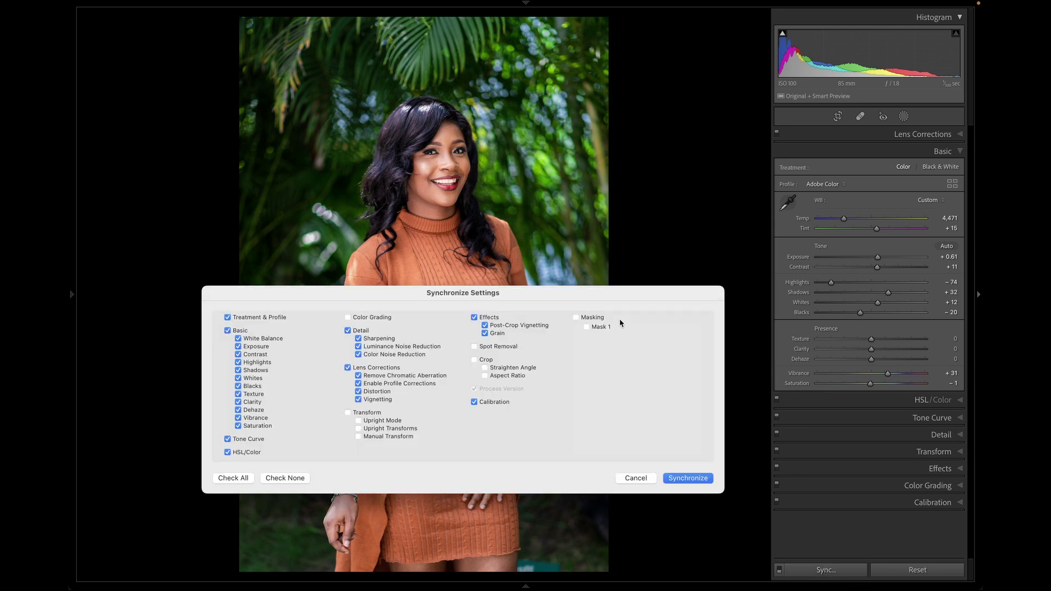
pyautogui.click(577, 317)
pyautogui.click(707, 479)
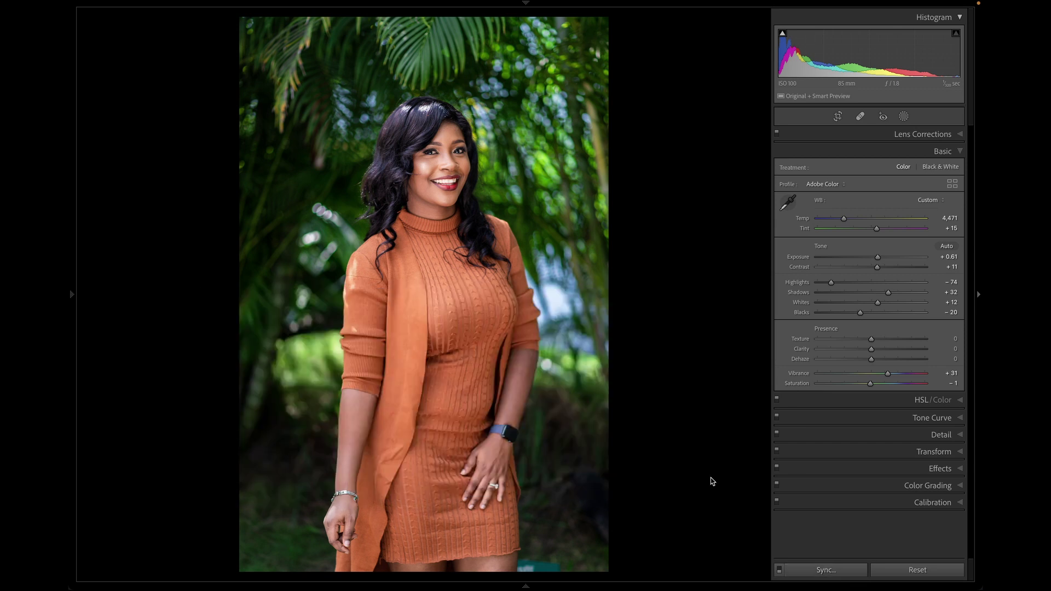
pyautogui.click(585, 197)
# Repeat the settings synchronization, replacing any masks already on the selected photos with the copied ones.
pyautogui.hotkey('ctrl', 'shift', 's')
pyautogui.press('Return')
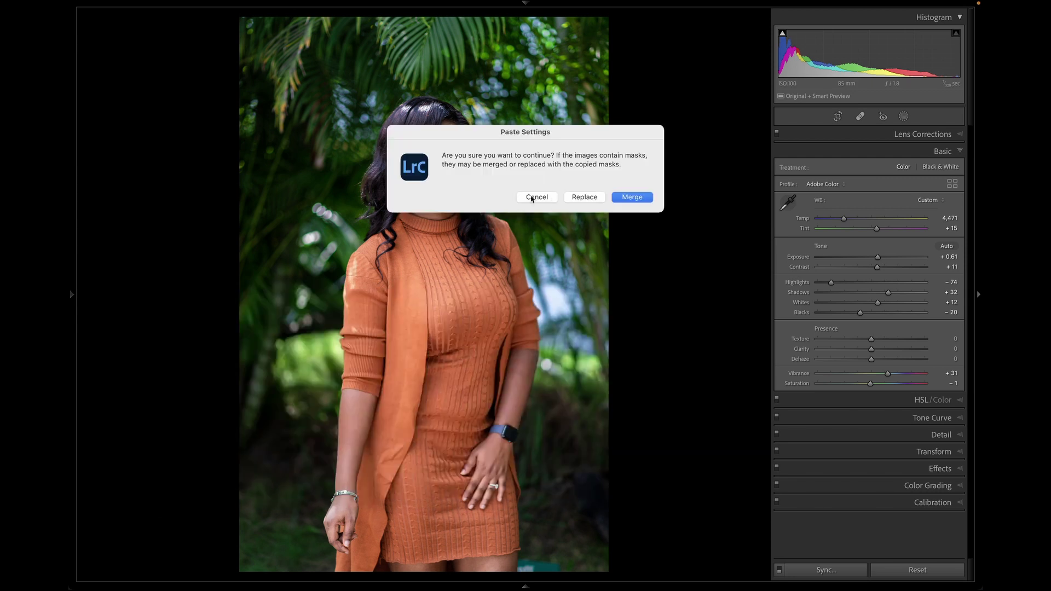
pyautogui.click(583, 199)
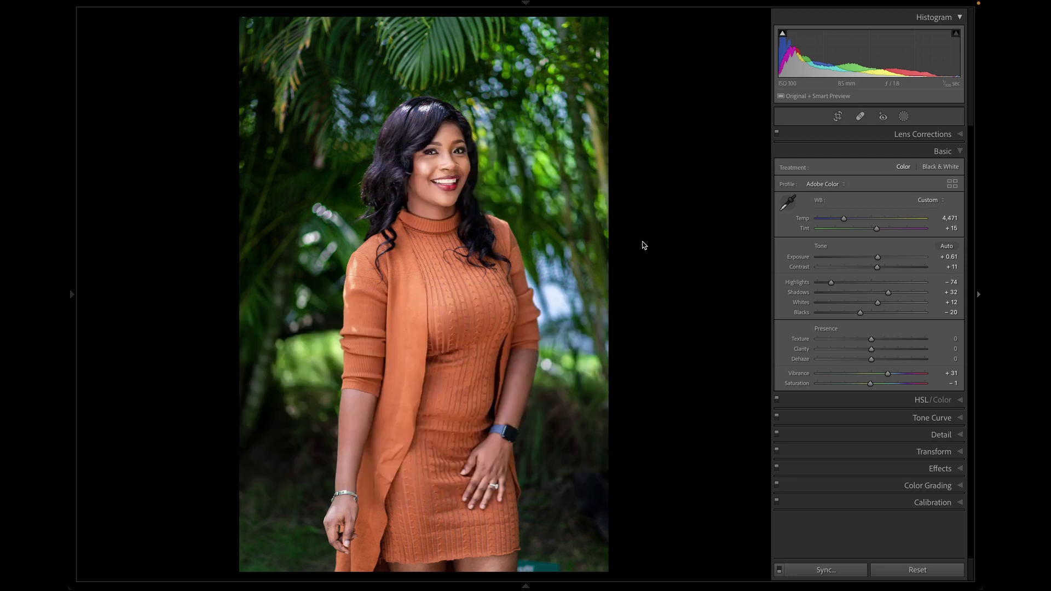
# Go to the full-length orange-dress photo and set its Exposure to +0.31 and Temp to 5,071.
pyautogui.press('Right')
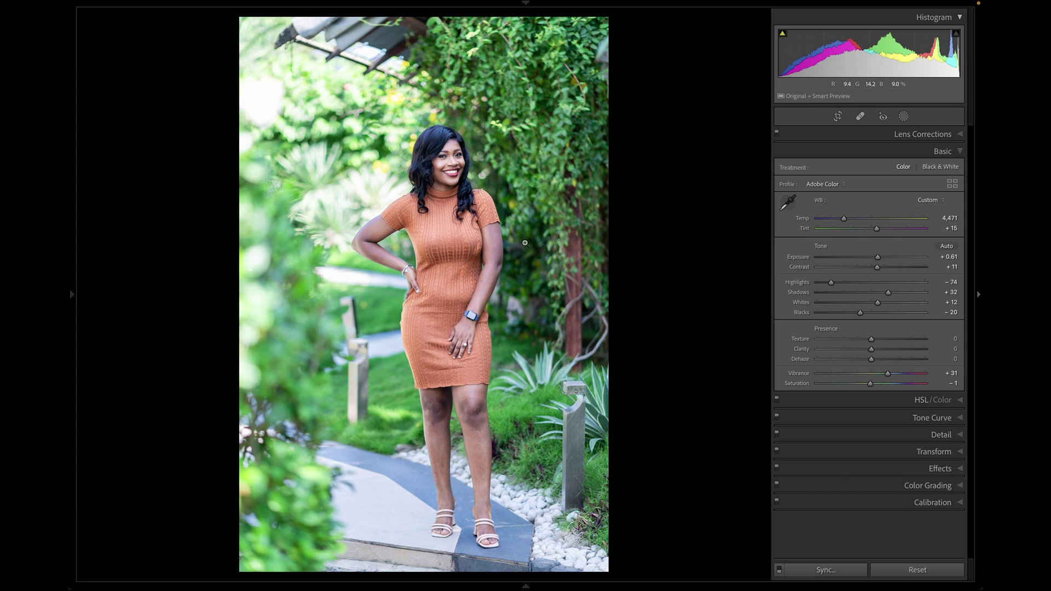
pyautogui.click(950, 257)
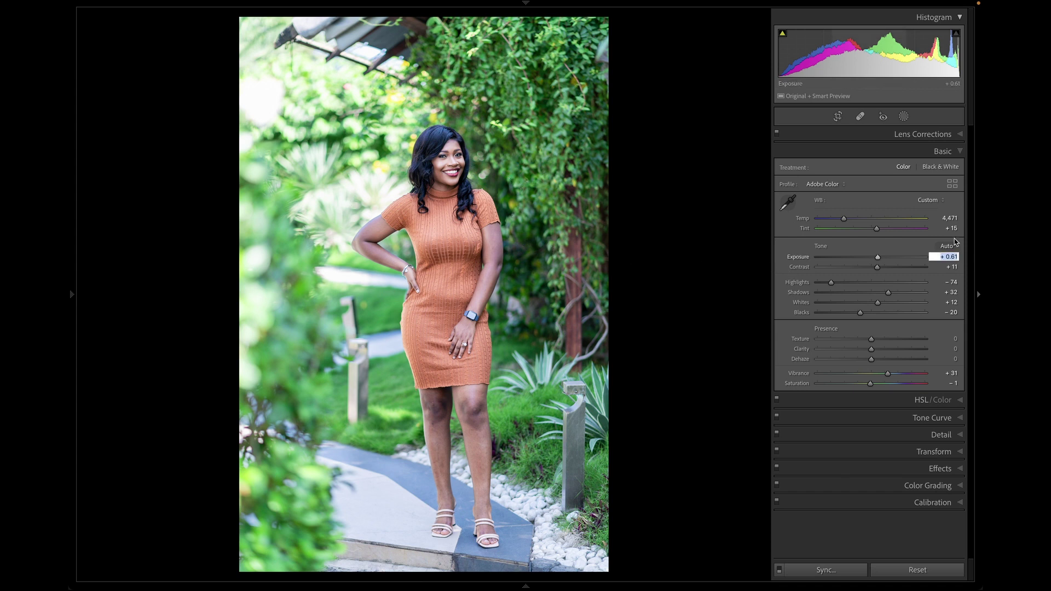
pyautogui.write('0.31')
pyautogui.press('Return')
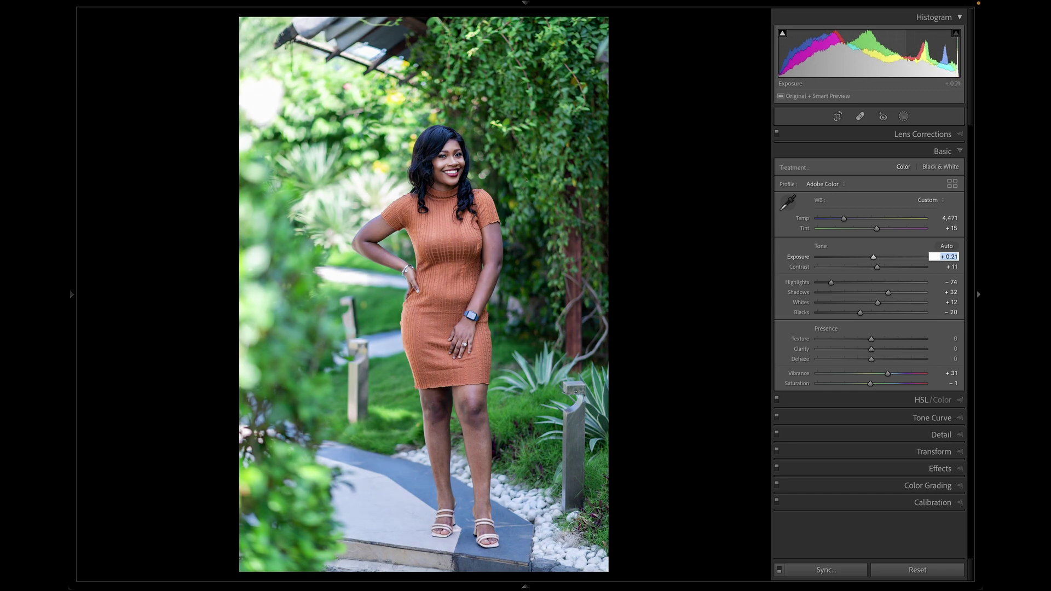
pyautogui.click(948, 217)
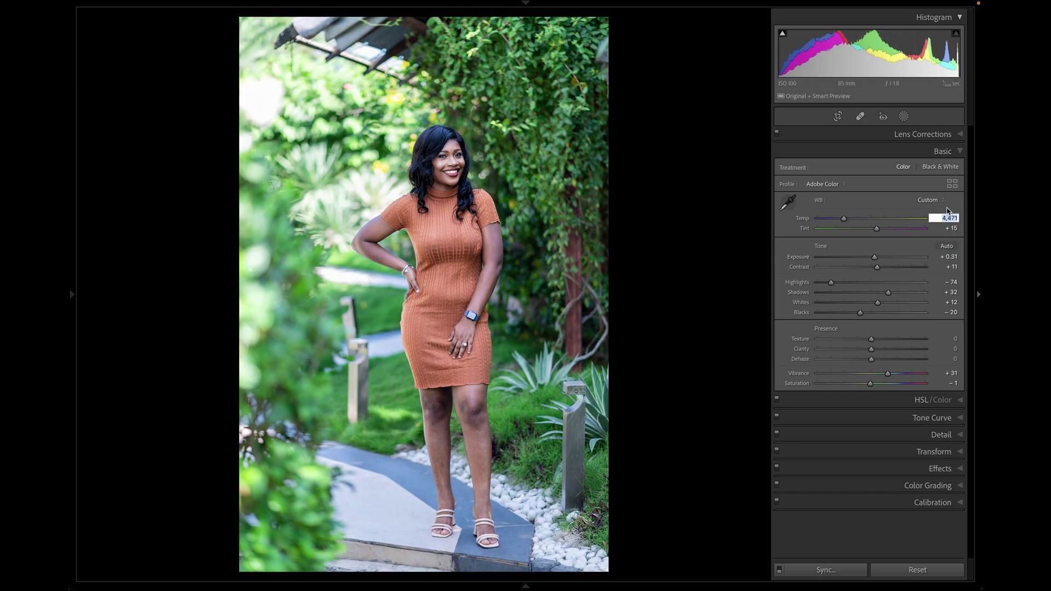
pyautogui.write('5071')
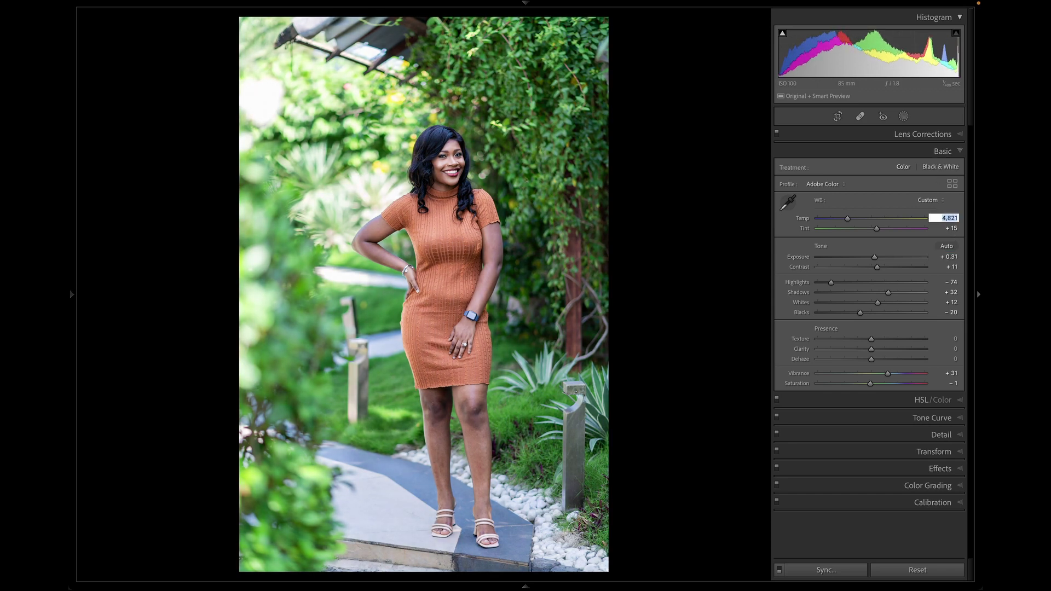
pyautogui.press('Return')
# Set the inverted subject mask's Exposure to −0.70, Highlights to −73 and Temp to −10 to tone down the background.
pyautogui.click(904, 117)
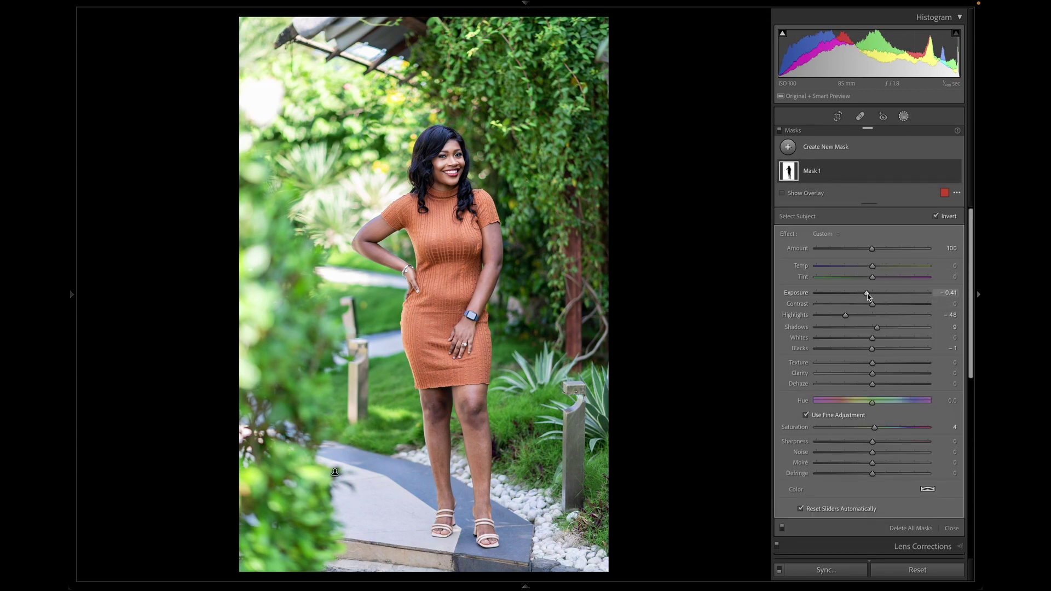
pyautogui.moveTo(868, 296)
pyautogui.mouseDown()
pyautogui.moveTo(834, 318)
pyautogui.moveTo(866, 295)
pyautogui.mouseUp()
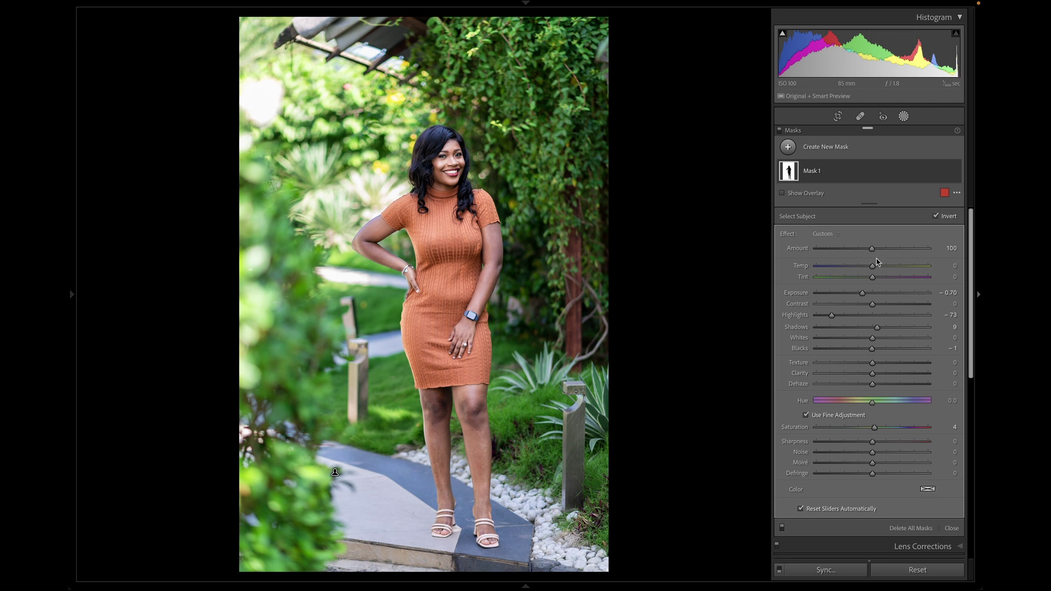
pyautogui.moveTo(873, 266); pyautogui.dragTo(870, 269)
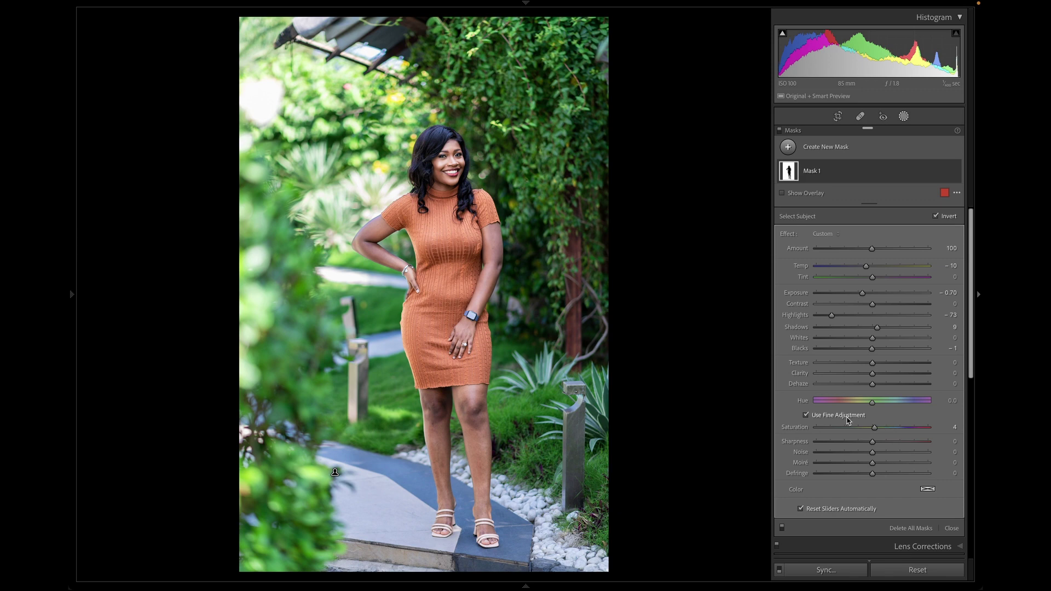
pyautogui.hotkey('shift', 'w')
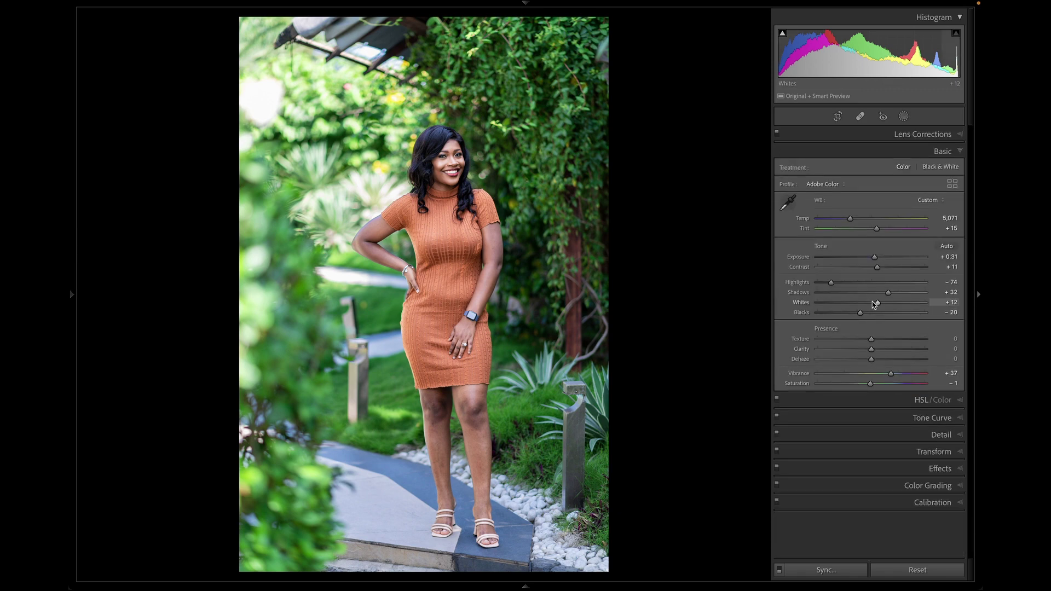
# Set the full-length photo's Vibrance to +37, Shadows to +34 and Blacks to −18, and compare it with the original.
pyautogui.moveTo(888, 294); pyautogui.dragTo(863, 316)
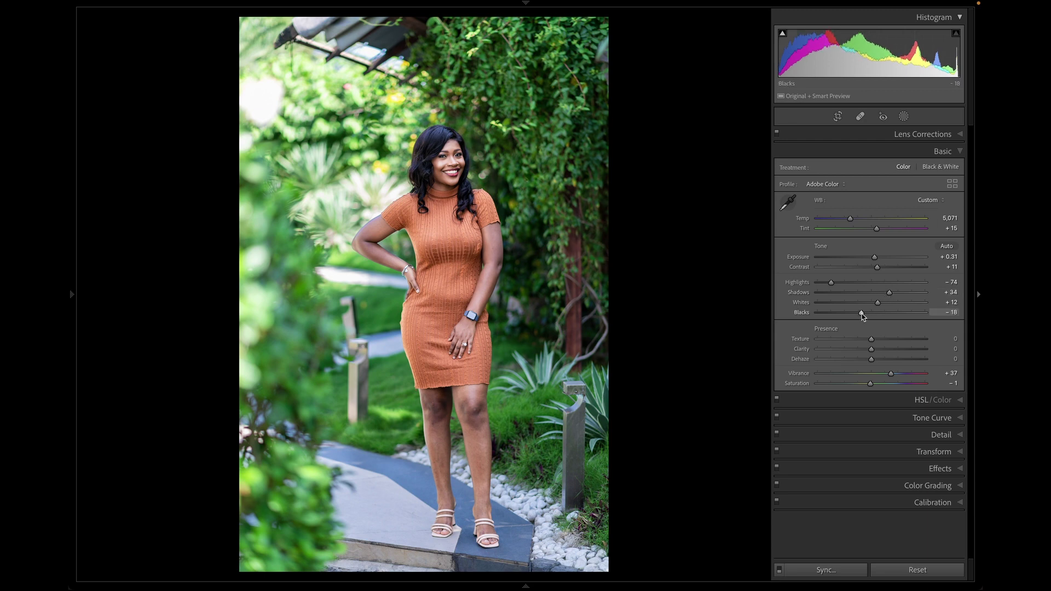
pyautogui.press('\\')
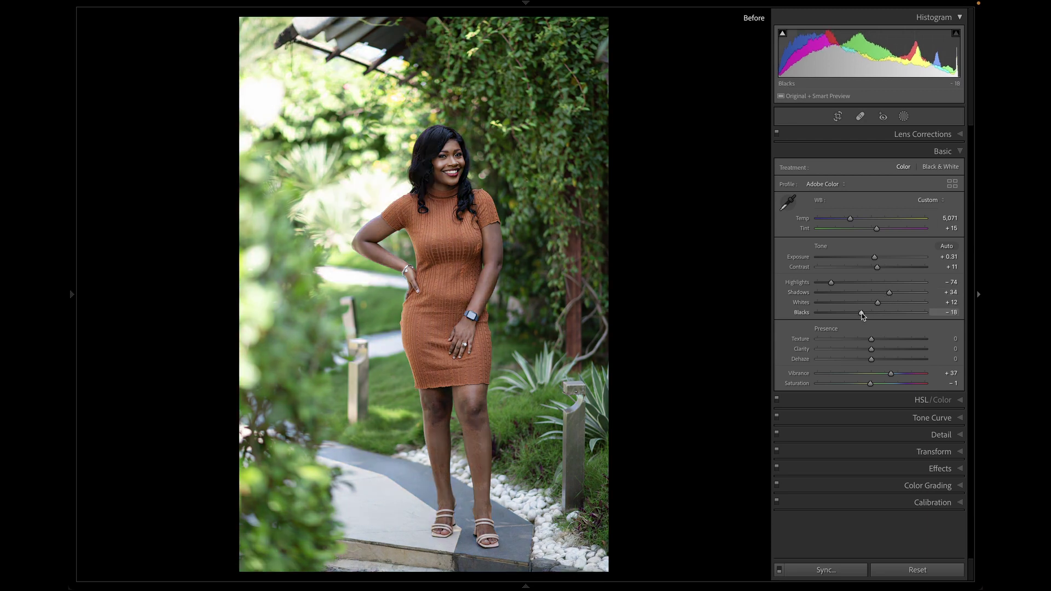
pyautogui.press('\\')
pyautogui.press('\\')
pyautogui.press('\\')
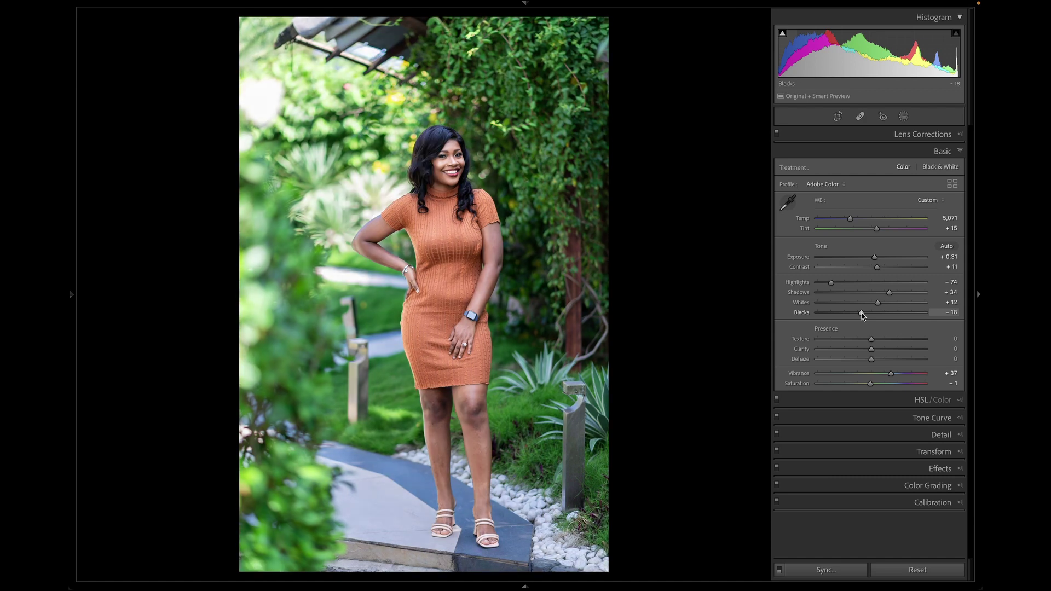
# Set the calibration's Green Primary Hue to +10 and Saturation to +12, and try the Red and Blue Primary adjustments.
pyautogui.click(941, 502)
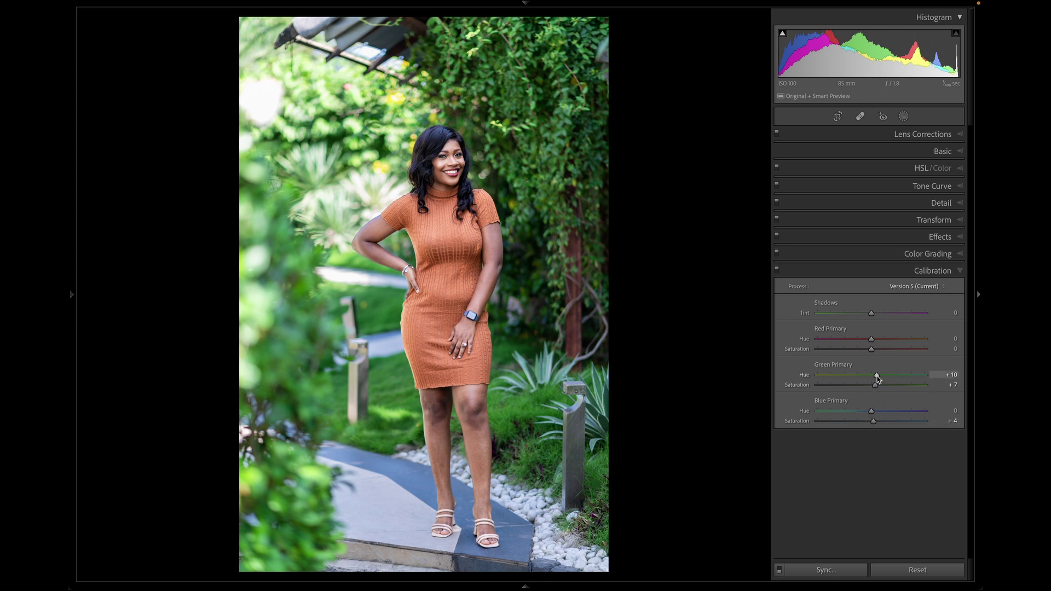
pyautogui.moveTo(877, 378); pyautogui.dragTo(878, 386)
pyautogui.moveTo(871, 349); pyautogui.dragTo(873, 354)
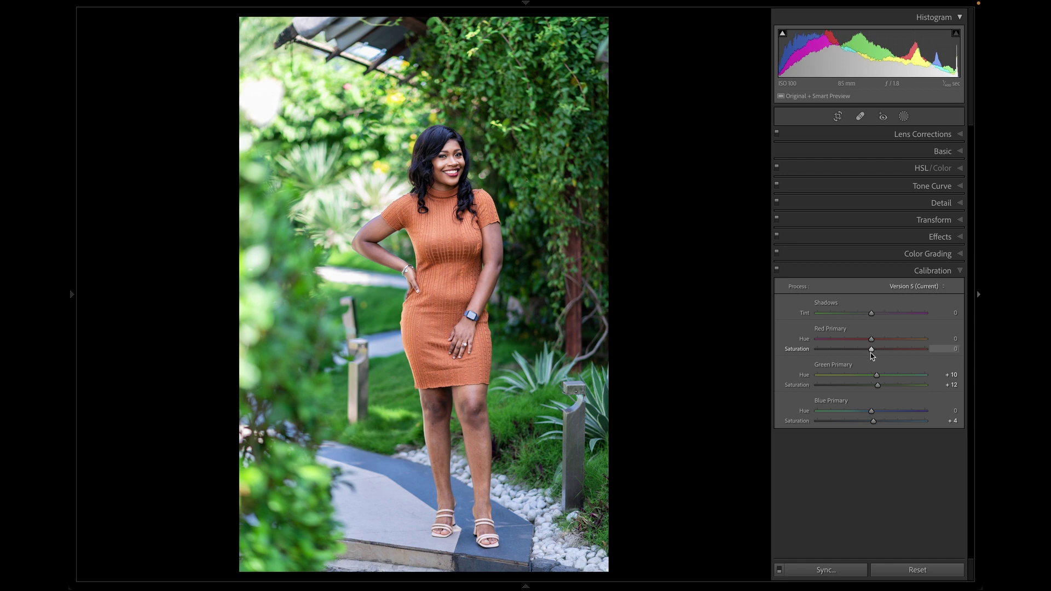
pyautogui.moveTo(877, 426); pyautogui.dragTo(872, 415)
# Warm the full-length photo's Temp to 5,221 and compare the result with the original.
pyautogui.click(948, 152)
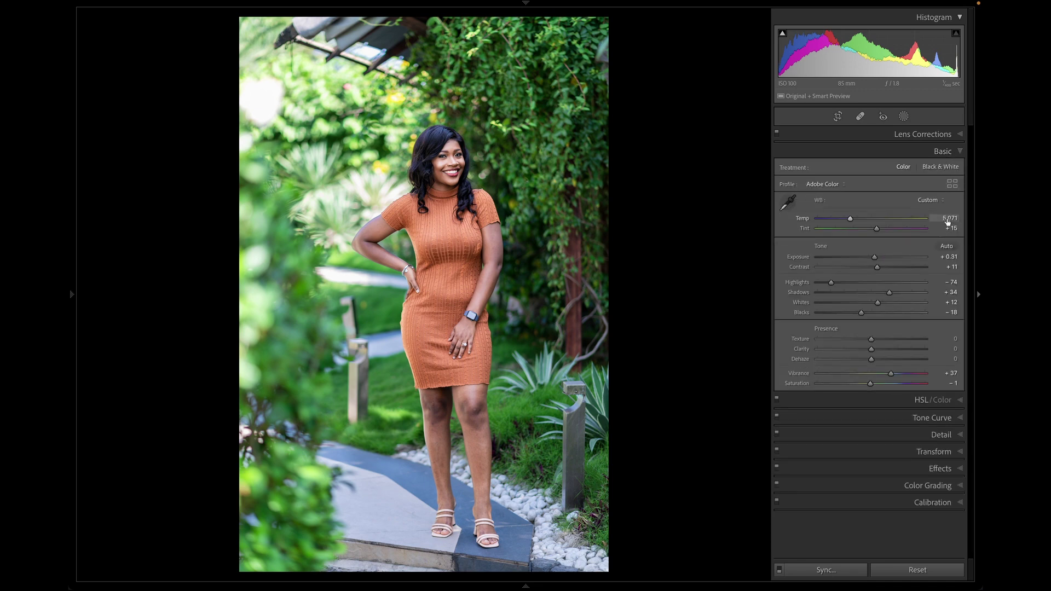
pyautogui.click(948, 218)
pyautogui.press('Up')
pyautogui.press('Up')
pyautogui.press('Up')
pyautogui.press('Return')
pyautogui.press('\\')
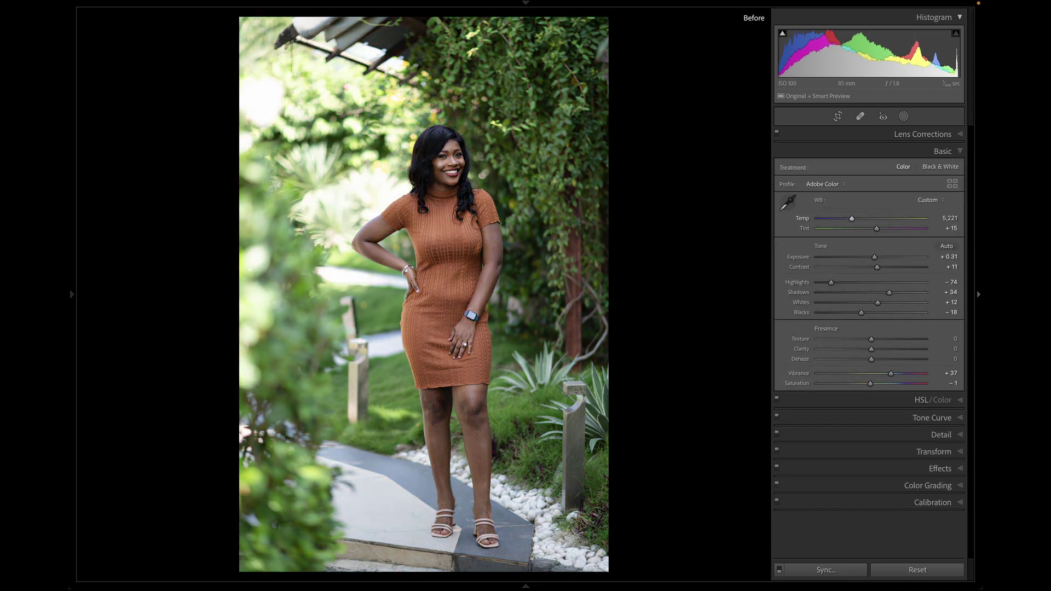
pyautogui.press('\\')
pyautogui.press('\\')
pyautogui.press('\\')
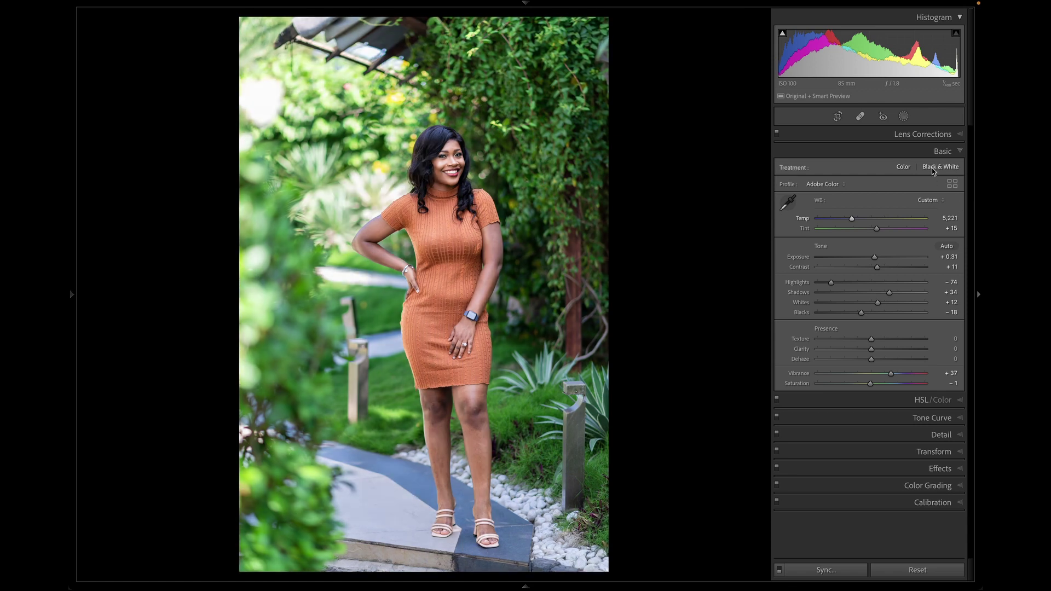
# Apply the Auto Upright correction to the full-length photo and compare it with the original.
pyautogui.click(906, 454)
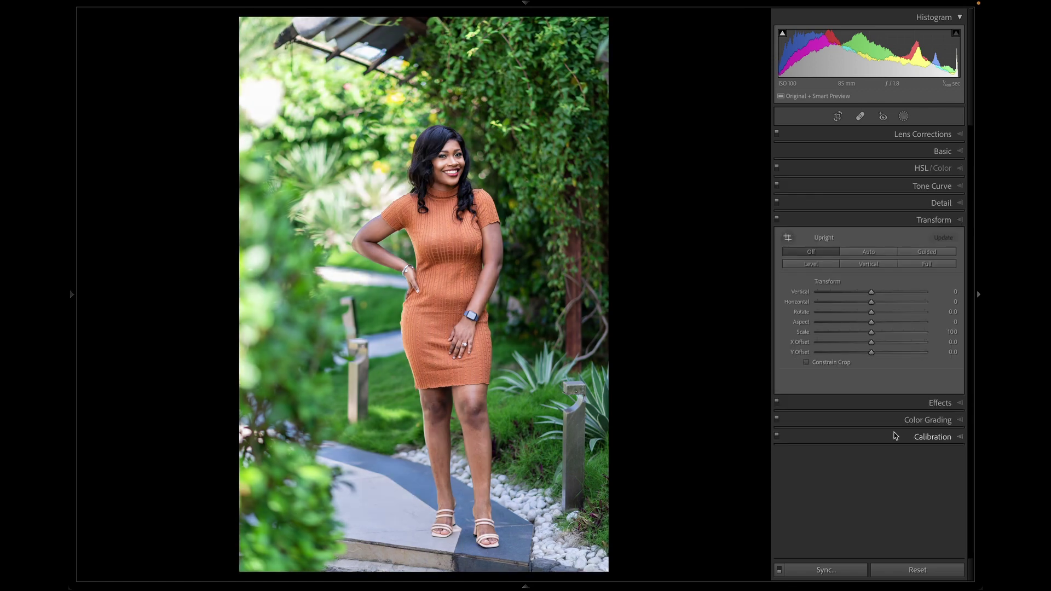
pyautogui.click(869, 255)
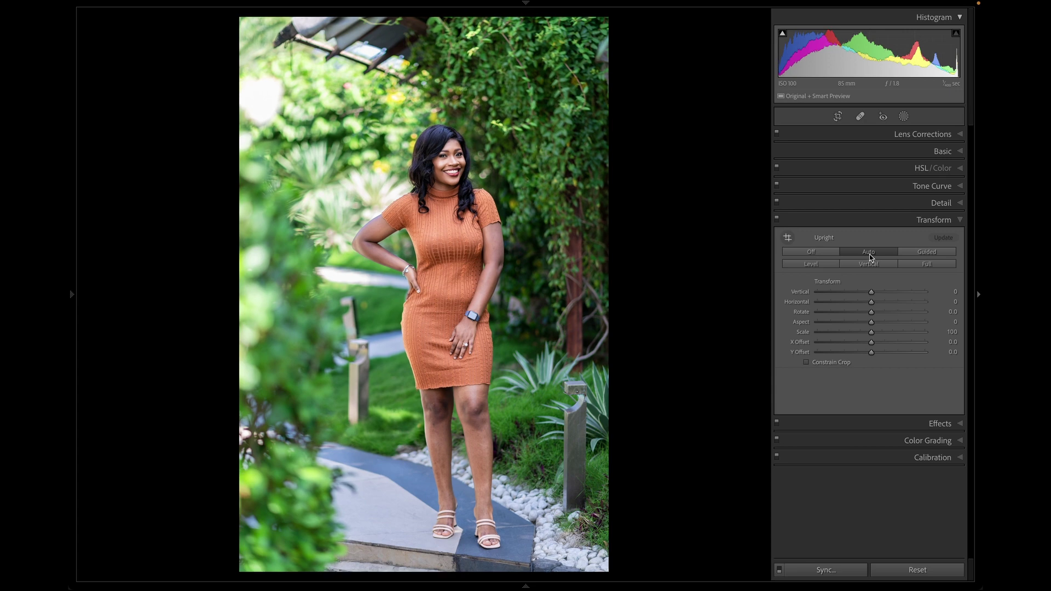
pyautogui.click(808, 253)
pyautogui.press('\\')
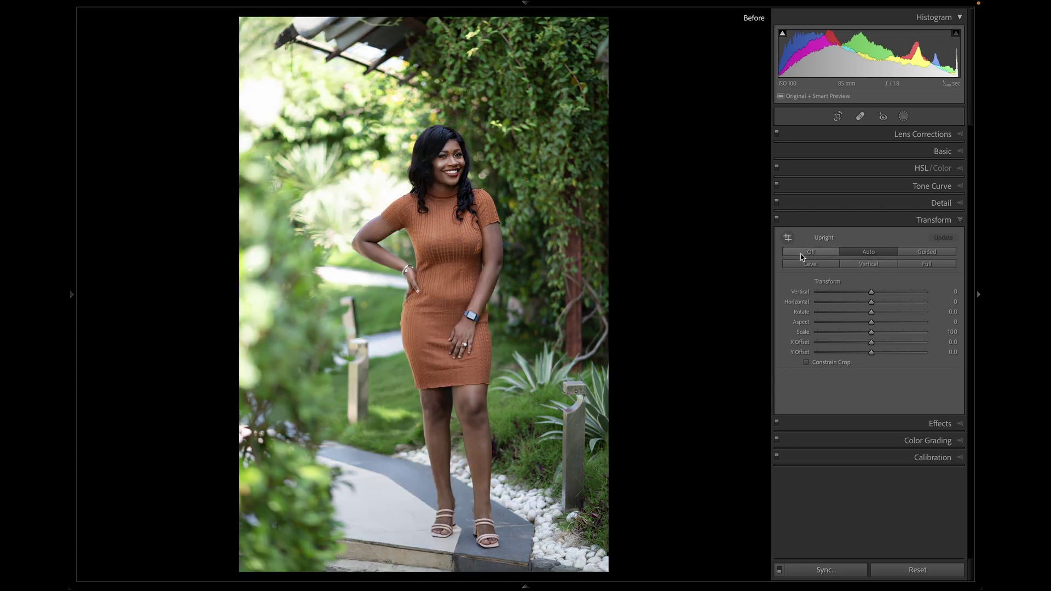
pyautogui.press('\\')
pyautogui.press('\\')
pyautogui.press('\\')
# Set the Blacks to −13 while checking the face up close, and review the full-length photo in full screen.
pyautogui.click(448, 179)
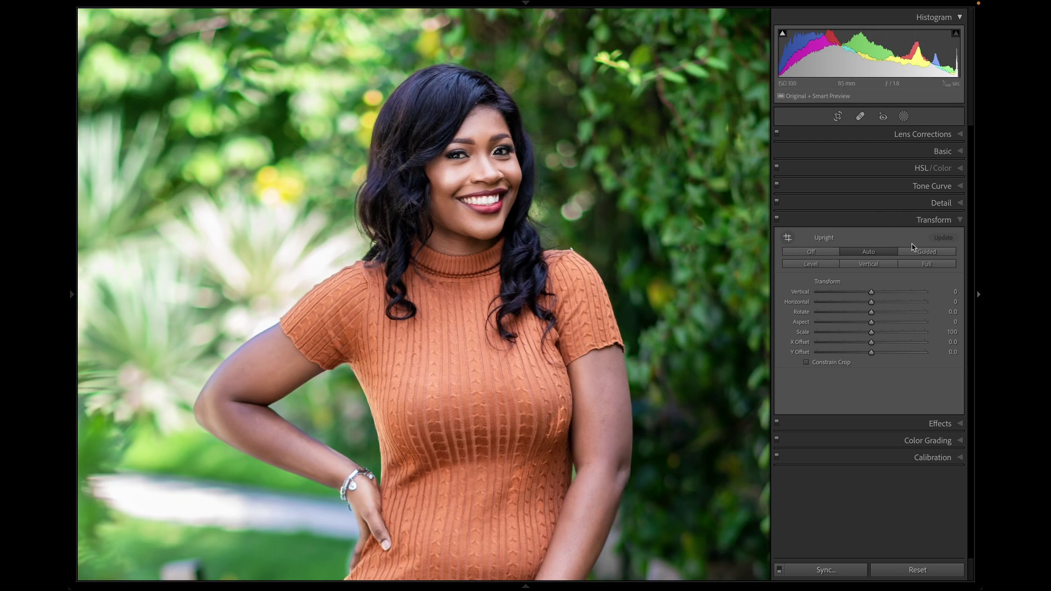
pyautogui.click(936, 153)
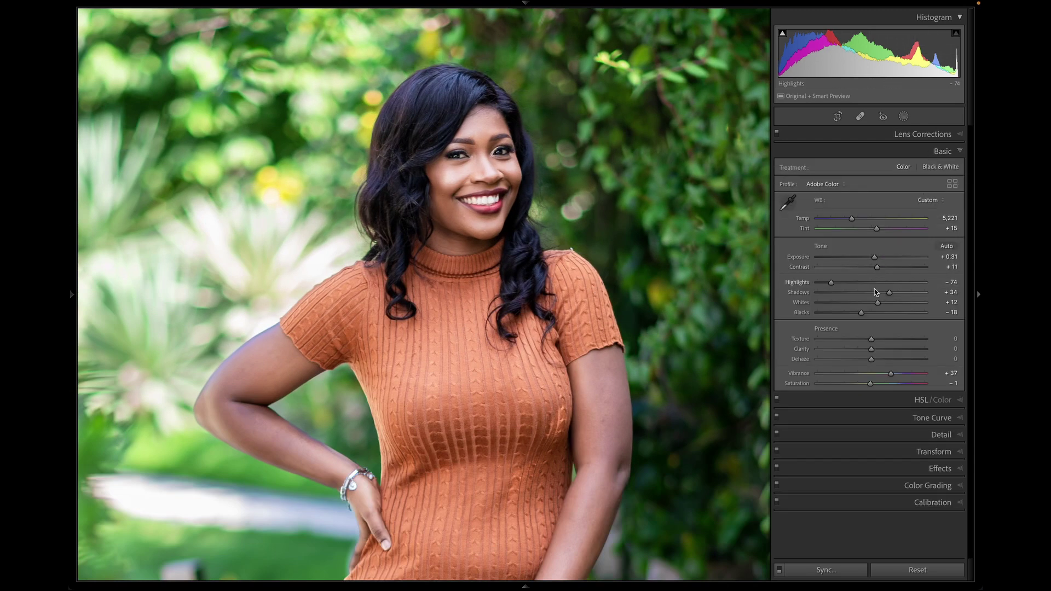
pyautogui.moveTo(866, 314); pyautogui.dragTo(868, 315)
pyautogui.press('Right')
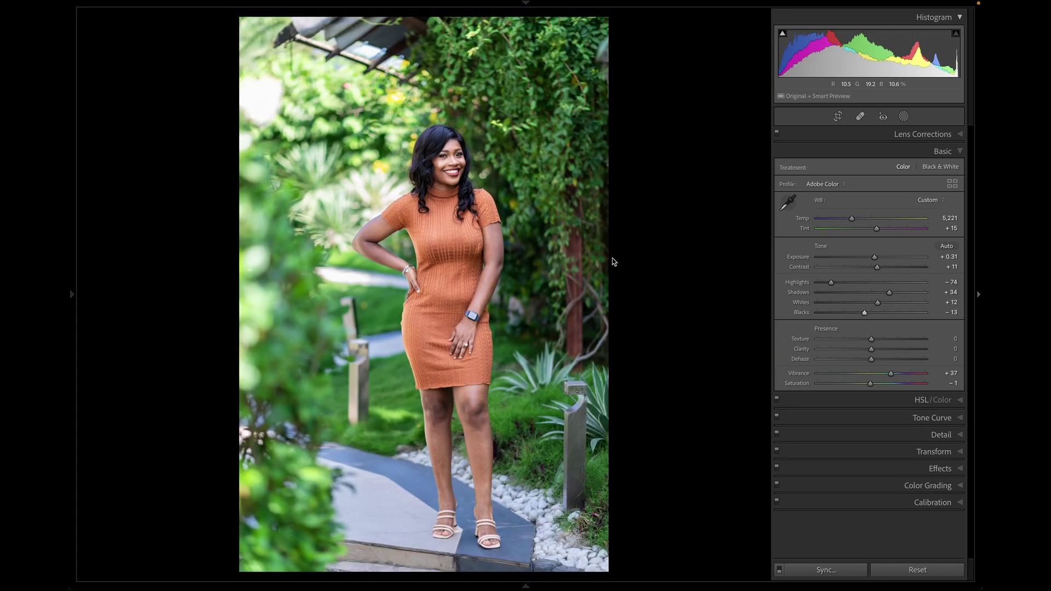
pyautogui.hotkey('ctrl', 'Return')
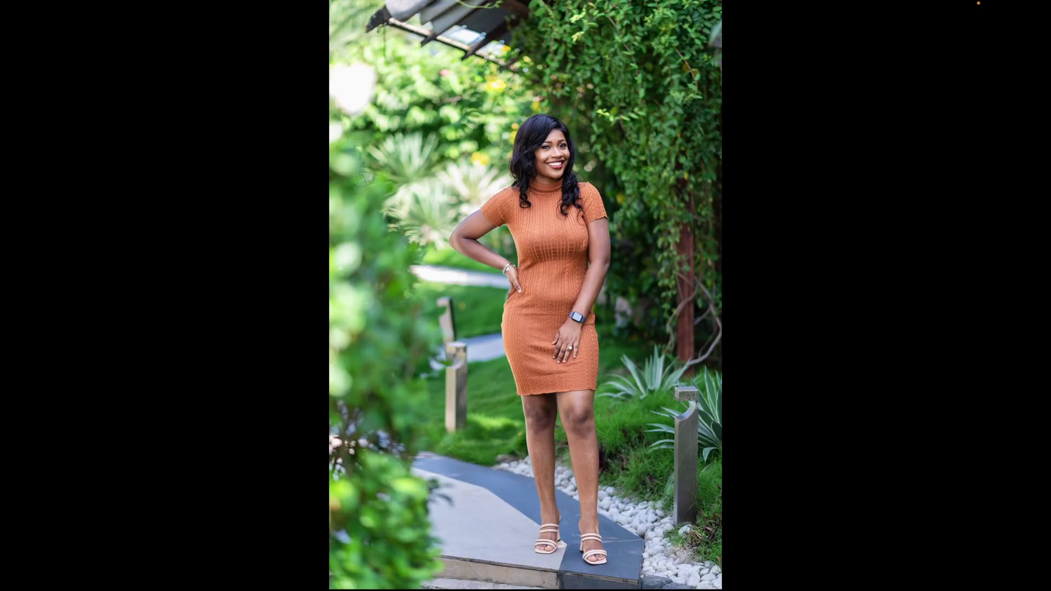
pyautogui.press('Escape')
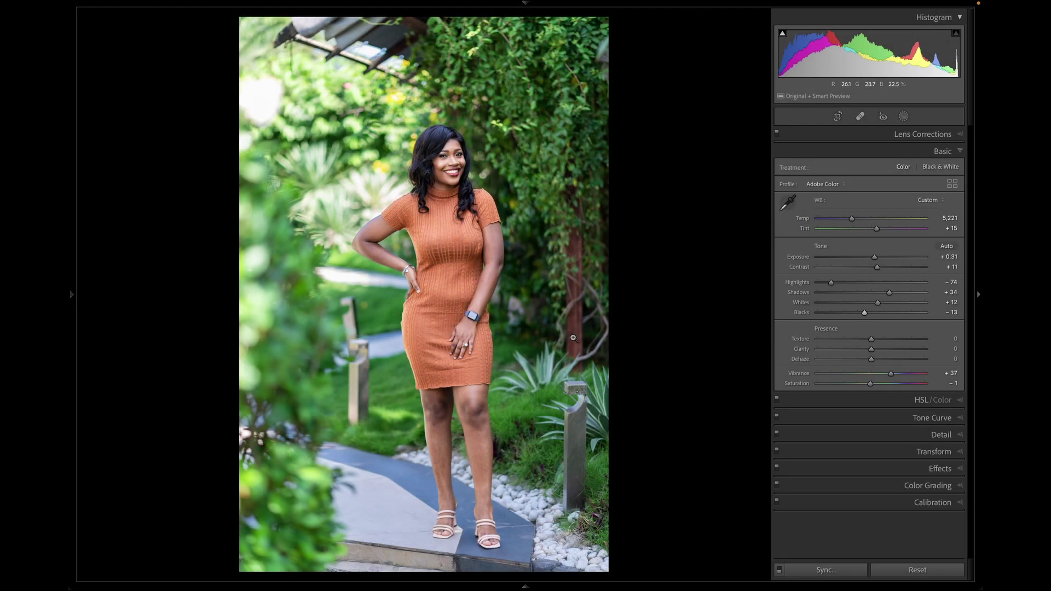
# Synchronize the full-length photo's settings including Mask 1 to the selected photos, replacing existing masks, and compare with the original.
pyautogui.moveTo(530, 577)
pyautogui.hotkey('ctrl', 'shift', 's')
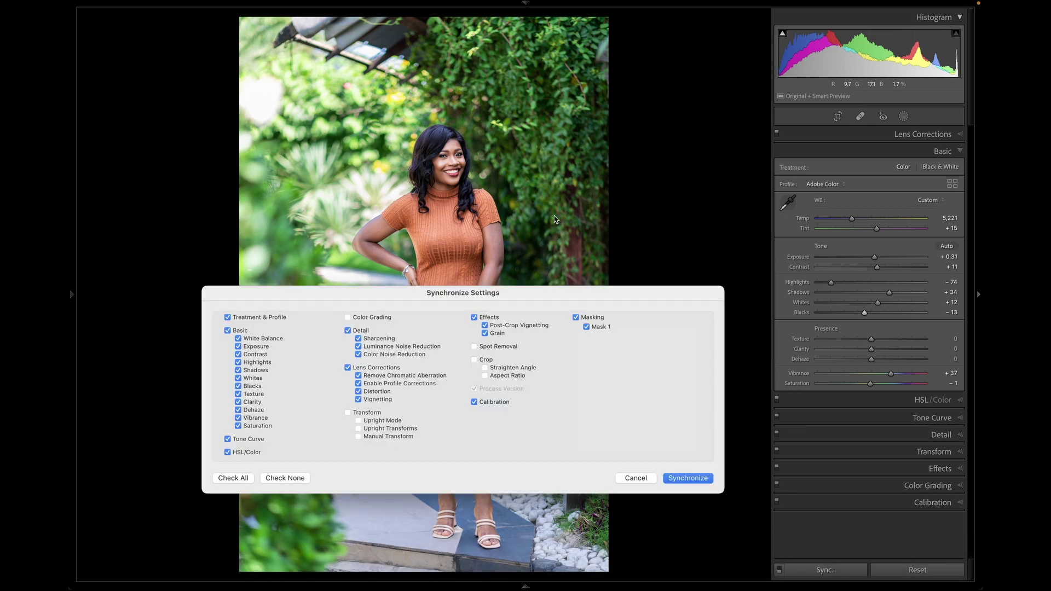
pyautogui.click(700, 479)
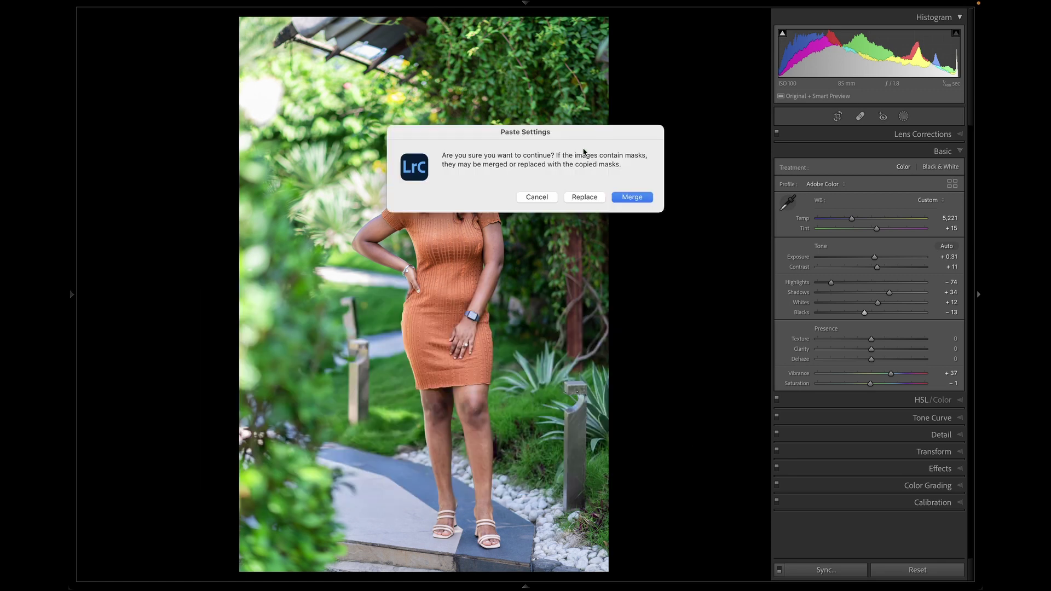
pyautogui.click(583, 198)
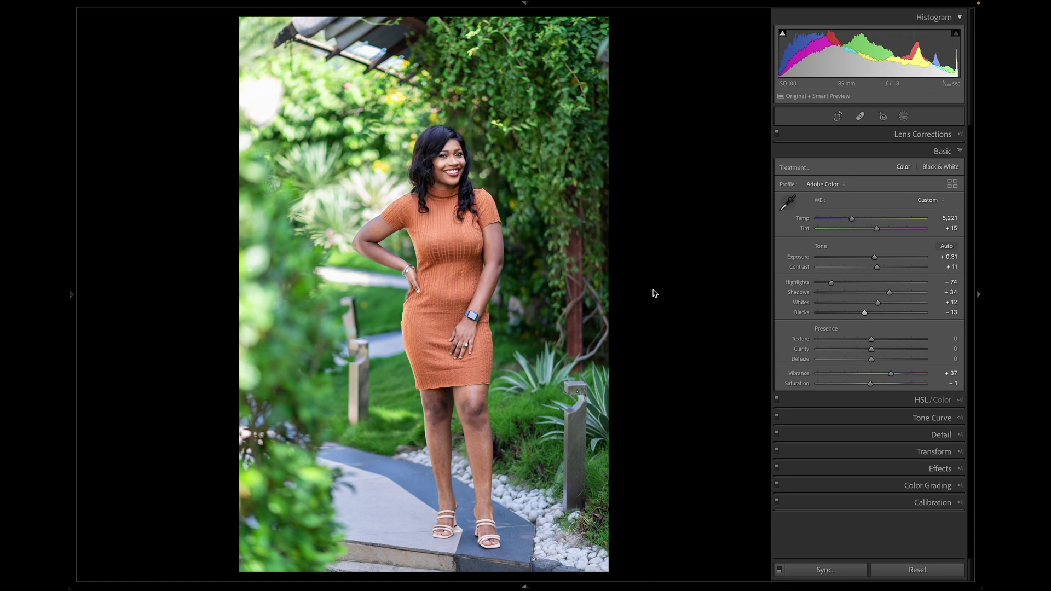
pyautogui.press('\\')
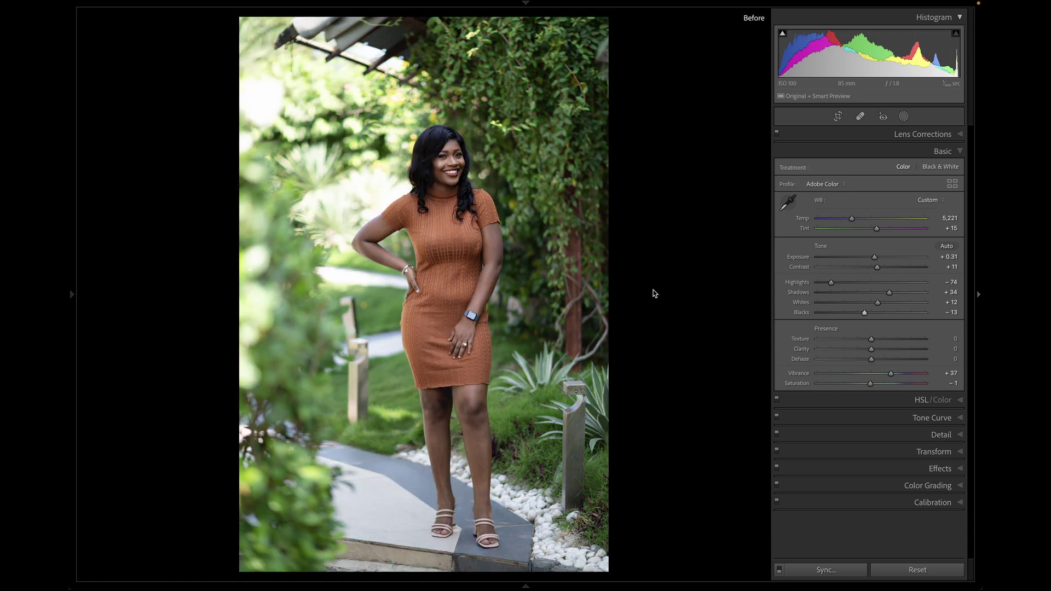
pyautogui.press('\\')
pyautogui.press('\\')
pyautogui.press('\\')
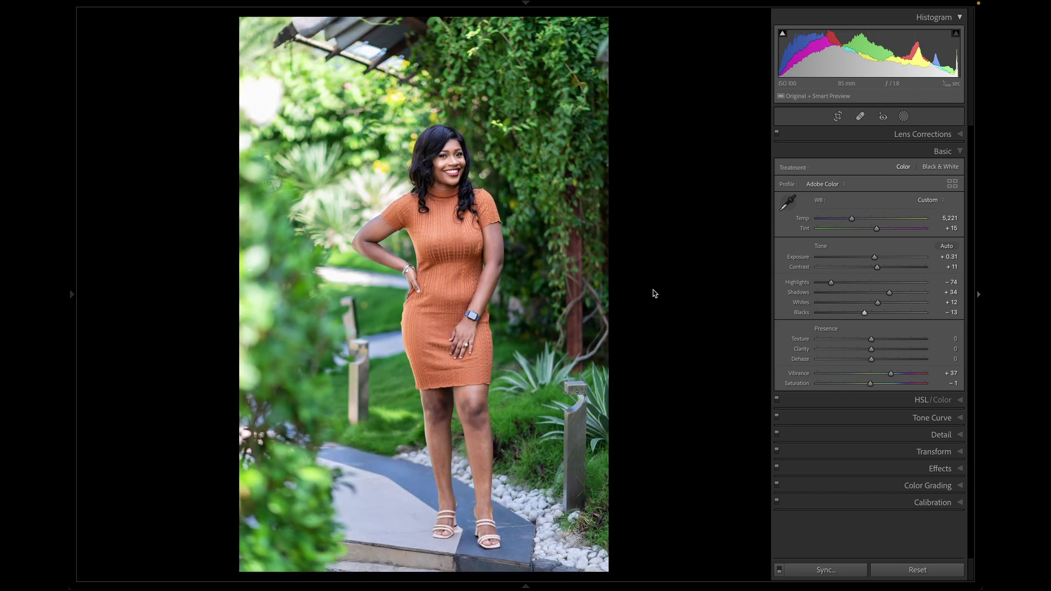
# Go to the seated orange-dress portrait and lower its Exposure to −0.29.
pyautogui.press('Right')
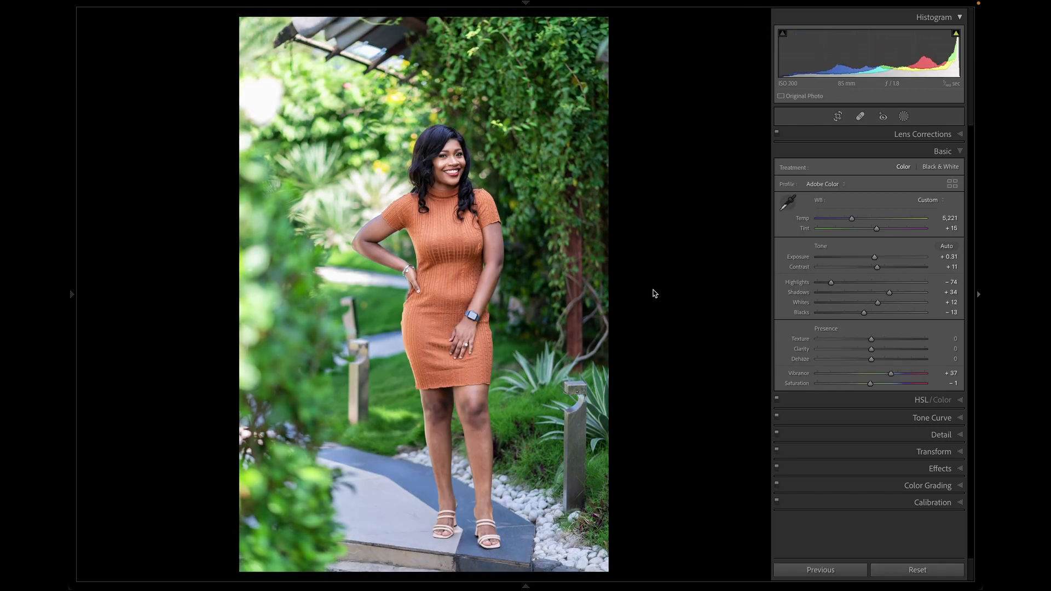
pyautogui.press('-')
pyautogui.press('-')
pyautogui.press('-')
pyautogui.press('-')
pyautogui.press('-')
pyautogui.press('-')
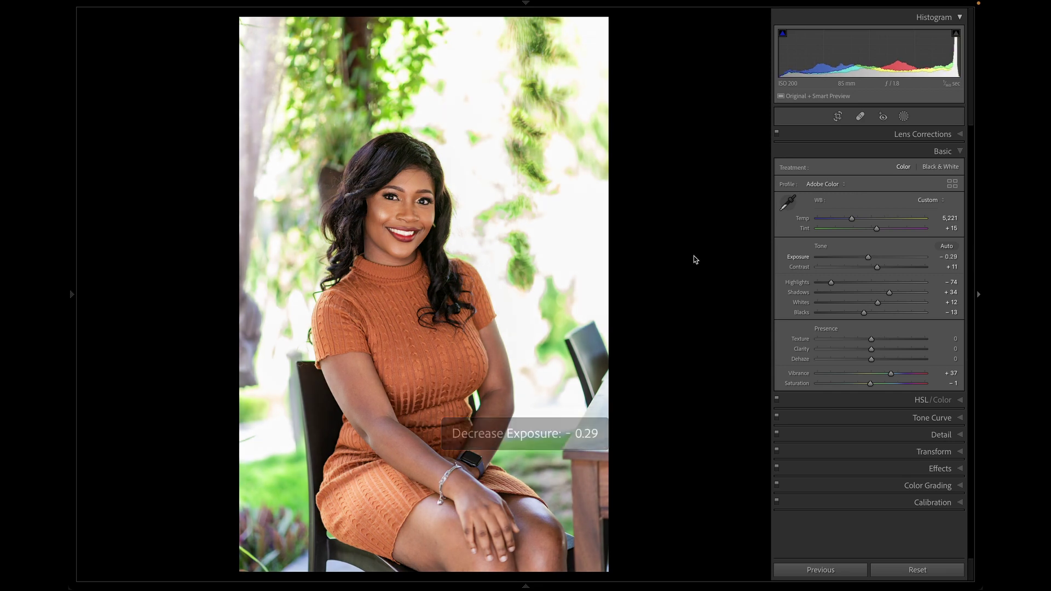
# Set the seated portrait's Temp to 4,858 and Tint to +22, and compare the result with the original.
pyautogui.moveTo(853, 221); pyautogui.dragTo(880, 230)
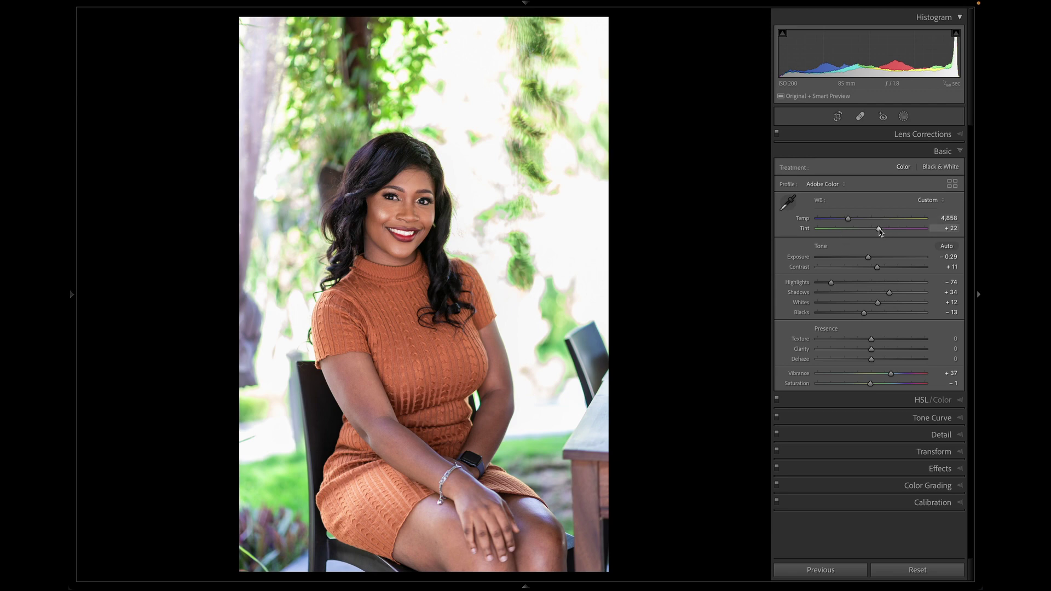
pyautogui.moveTo(878, 228); pyautogui.dragTo(857, 232)
pyautogui.hotkey('ctrl', 'z')
pyautogui.press('\\')
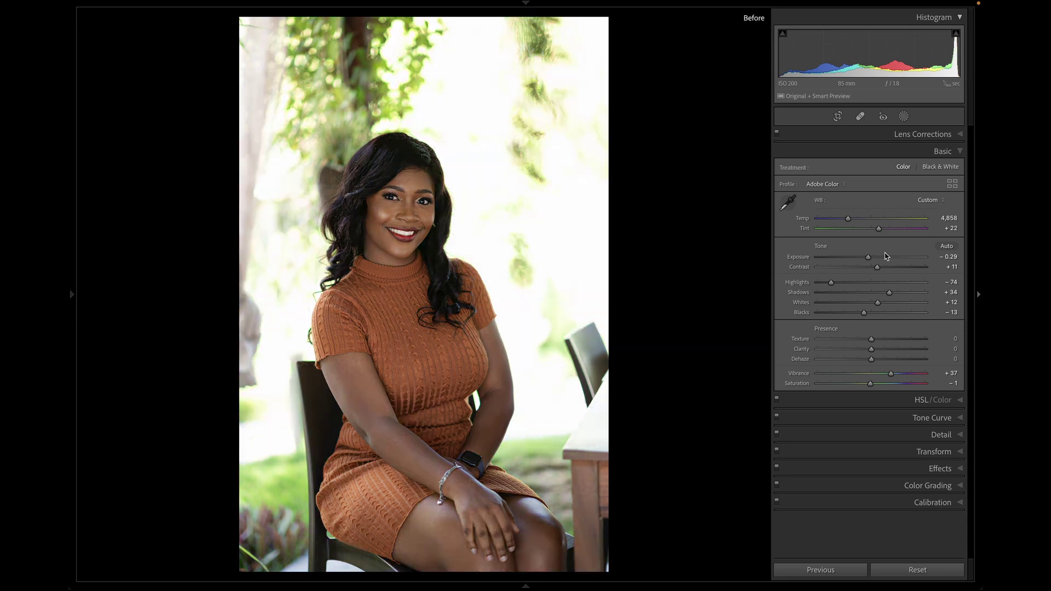
pyautogui.press('\\')
pyautogui.press('\\')
pyautogui.press('\\')
pyautogui.press('\\')
pyautogui.press('\\')
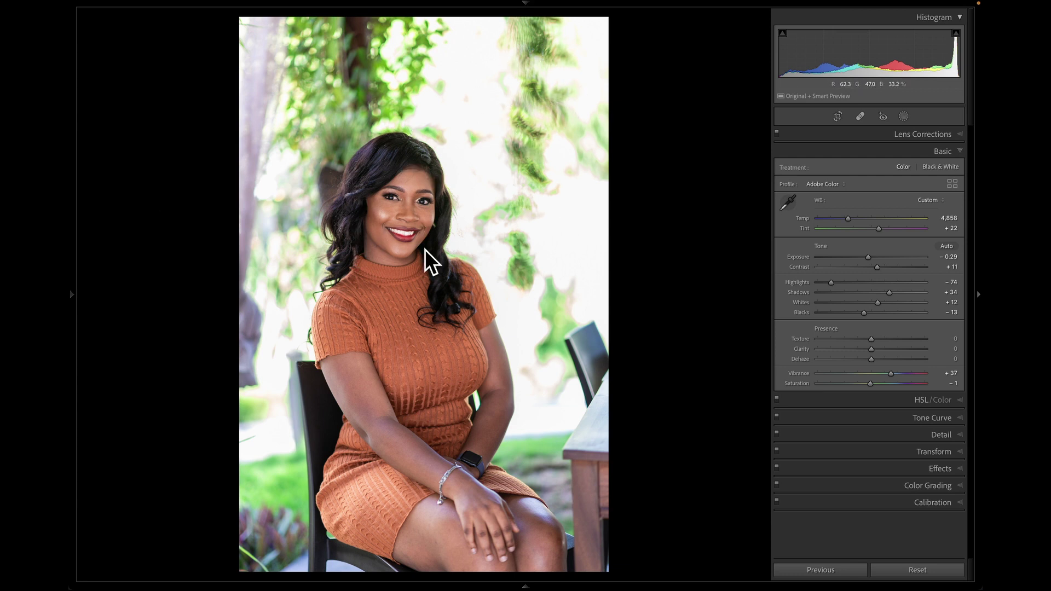
# Set the seated portrait's Temp to 4,958 and switch the info overlay to the camera exposure details.
pyautogui.click(944, 217)
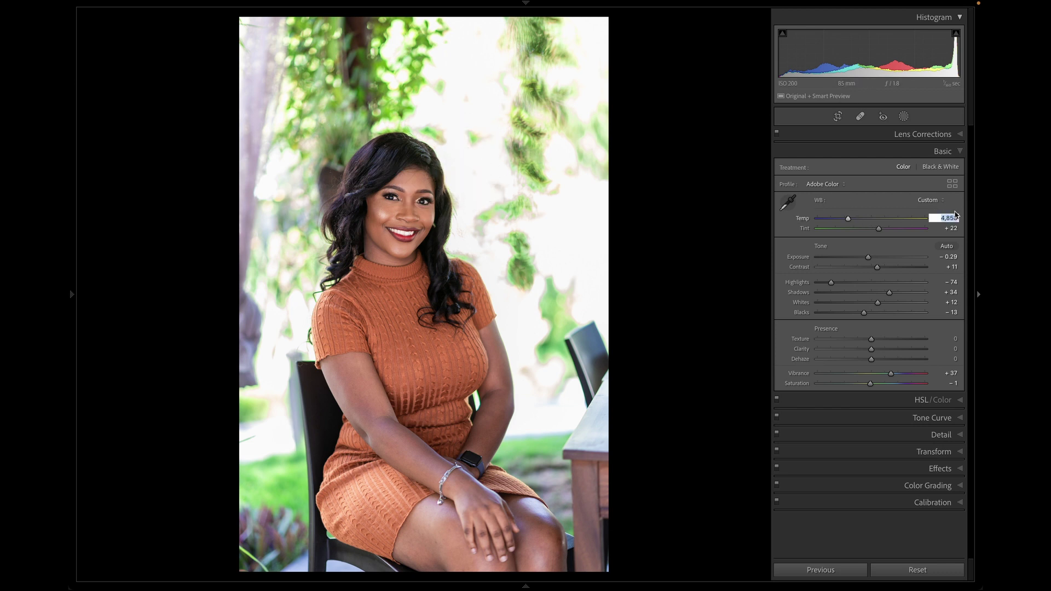
pyautogui.press('Up')
pyautogui.press('Return')
pyautogui.press('i')
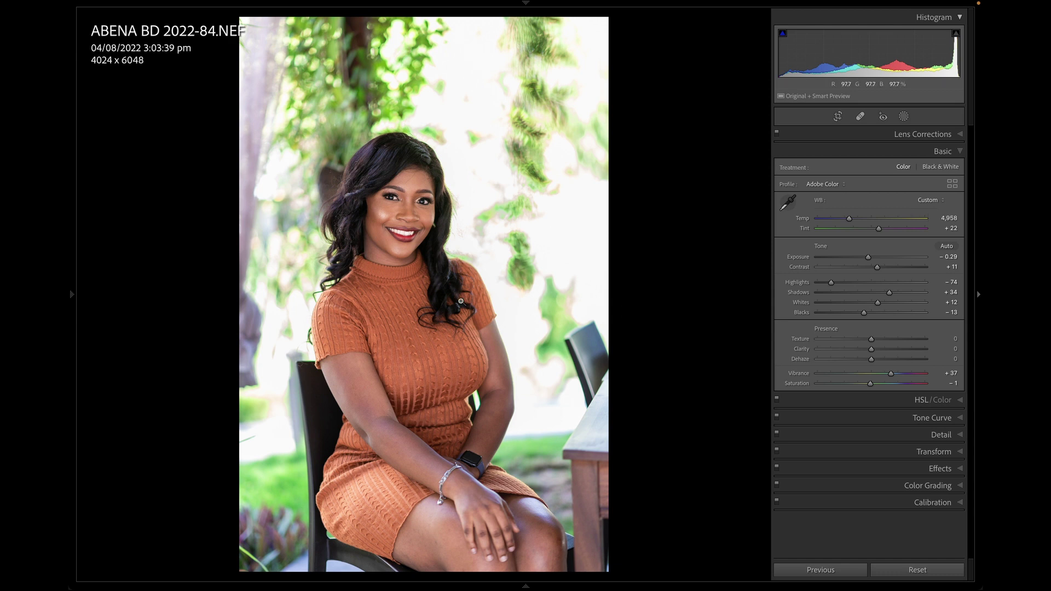
pyautogui.press('i')
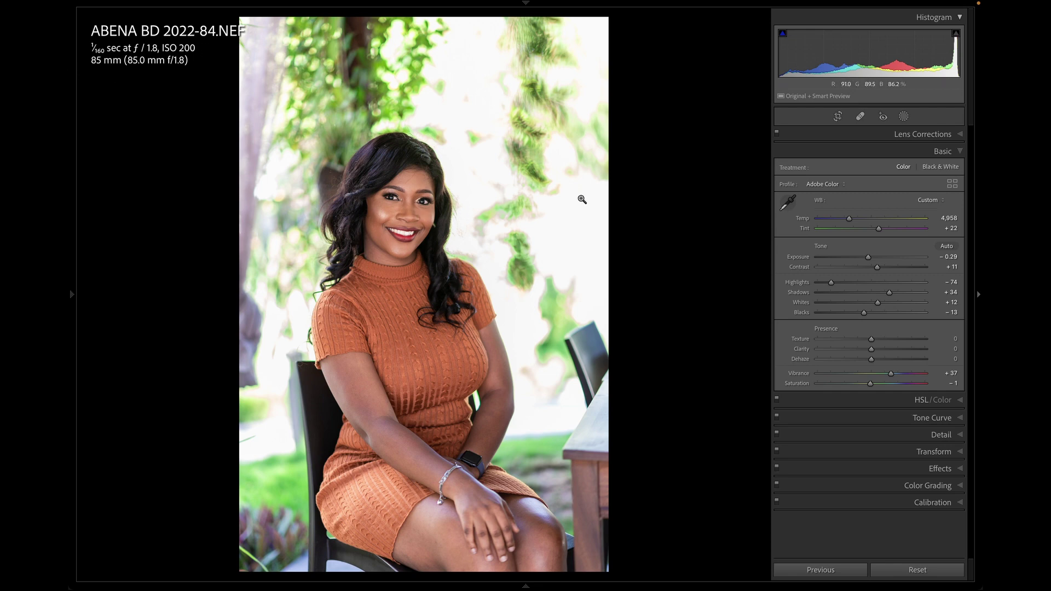
# Compare the seated orange-dress portrait with its original twice, rechecking the Temp in between.
pyautogui.press('\\')
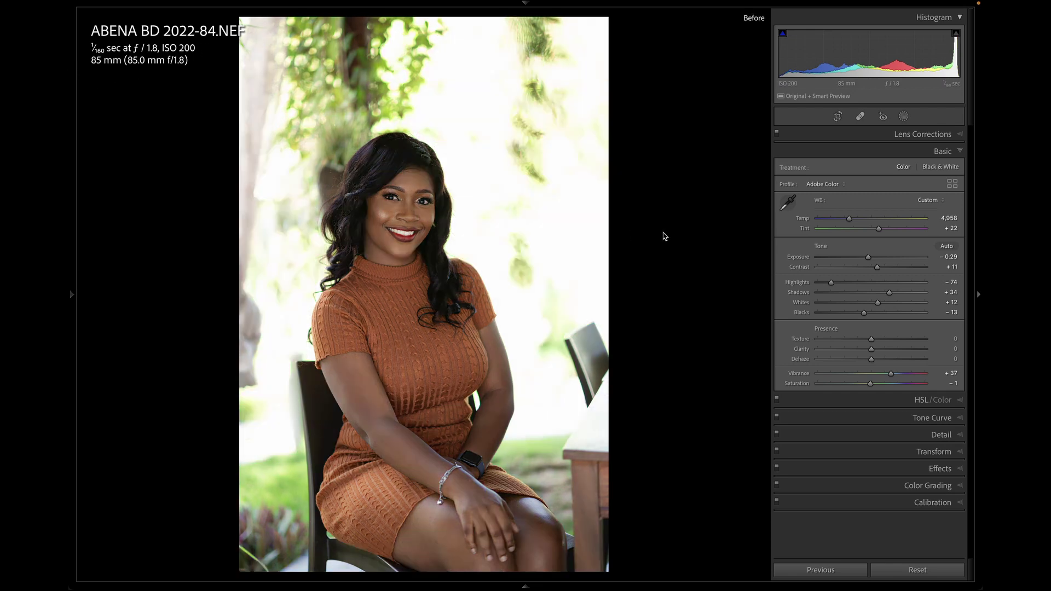
pyautogui.press('\\')
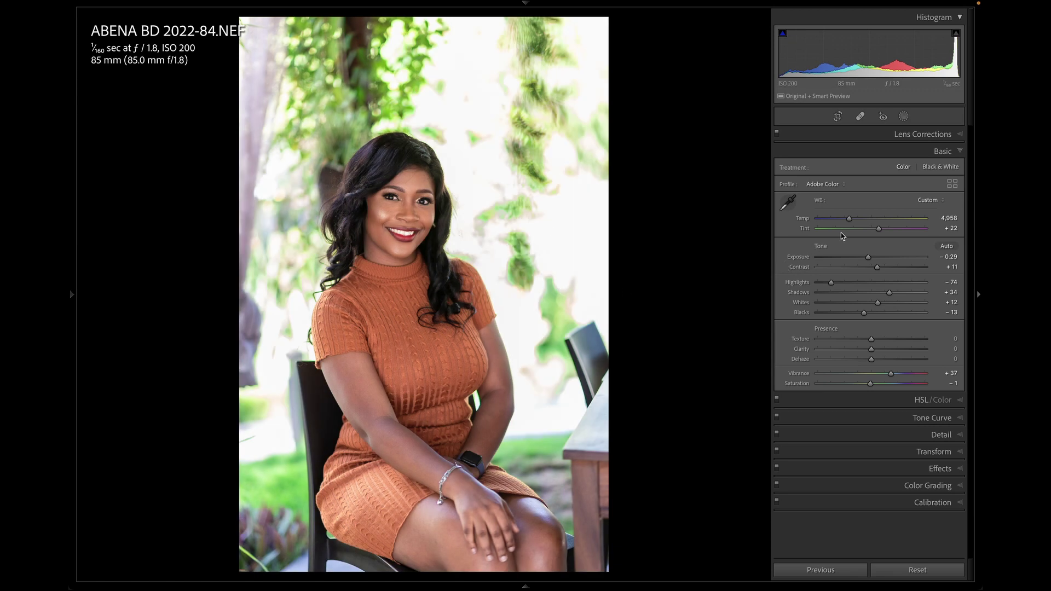
pyautogui.click(957, 218)
pyautogui.press('Down')
pyautogui.press('\\')
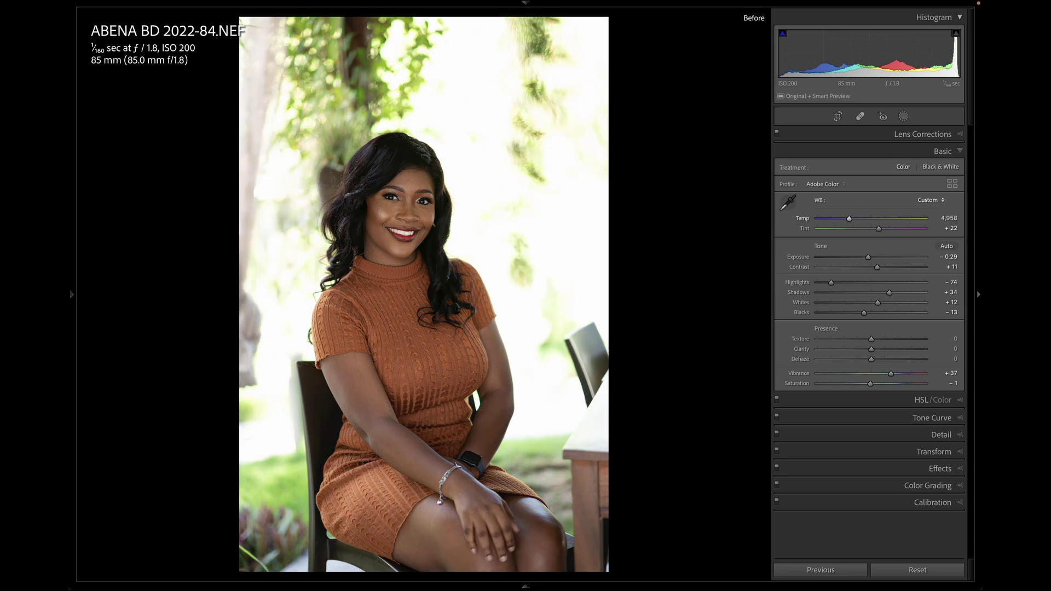
pyautogui.press('\\')
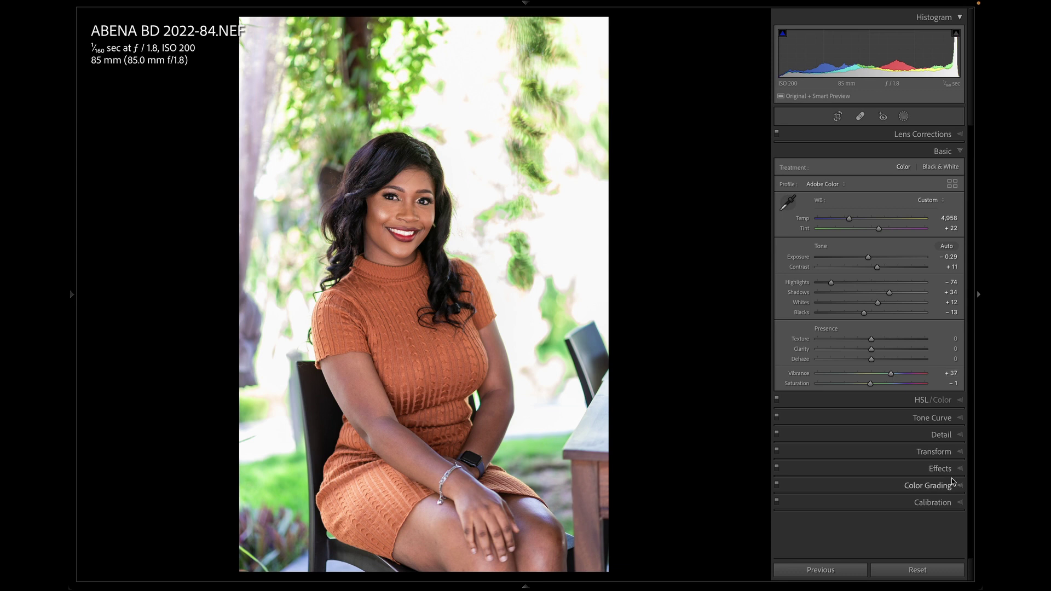
# Set the Red Primary Saturation to −2 in the seated portrait's Calibration.
pyautogui.click(952, 503)
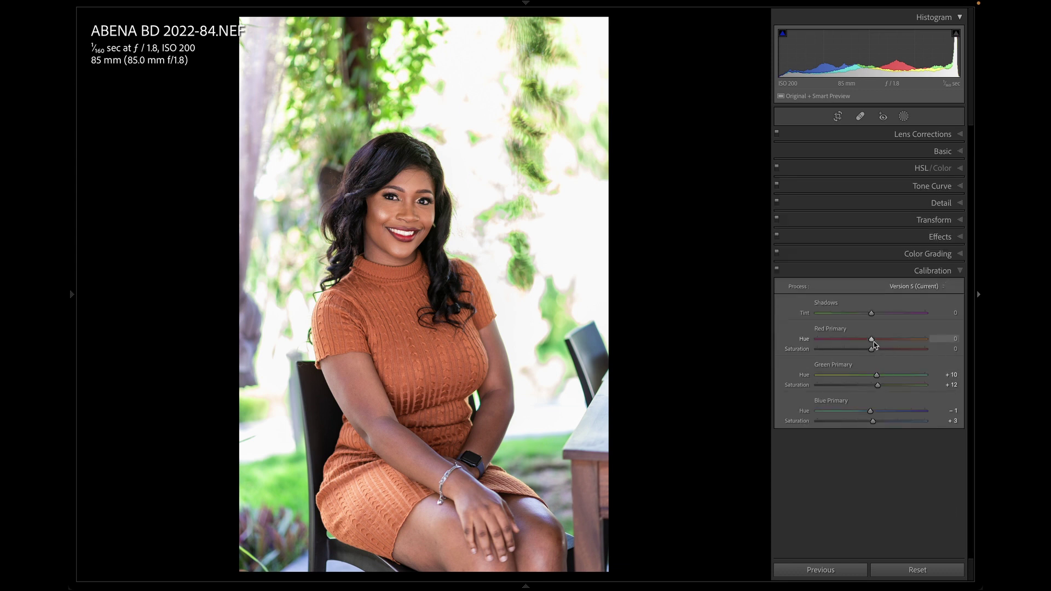
pyautogui.moveTo(870, 340); pyautogui.dragTo(872, 342)
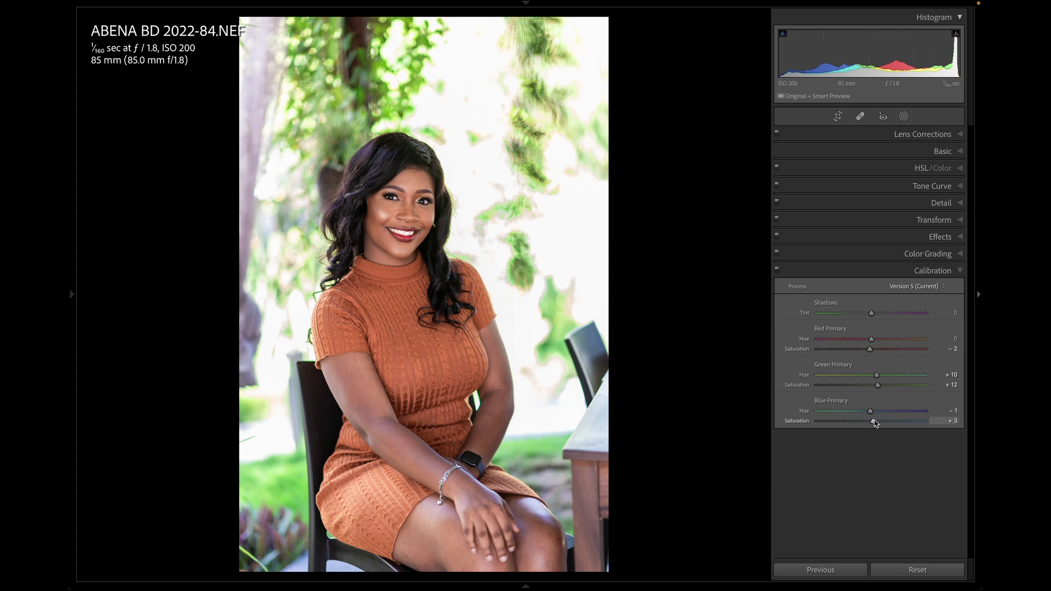
pyautogui.moveTo(877, 420); pyautogui.dragTo(876, 385)
# Set the HSL Luminance to +26 for Orange and +11 for Red, and compare the seated portrait with its original.
pyautogui.click(959, 169)
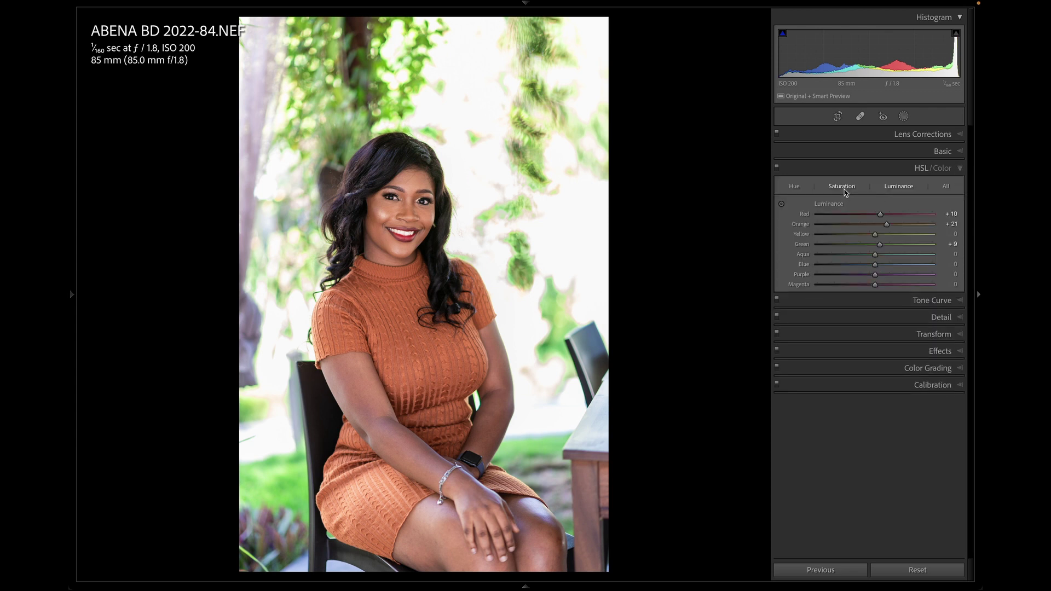
pyautogui.moveTo(884, 226)
pyautogui.mouseDown()
pyautogui.moveTo(893, 226)
pyautogui.moveTo(883, 217)
pyautogui.mouseUp()
pyautogui.press('\\')
pyautogui.press('\\')
pyautogui.press('\\')
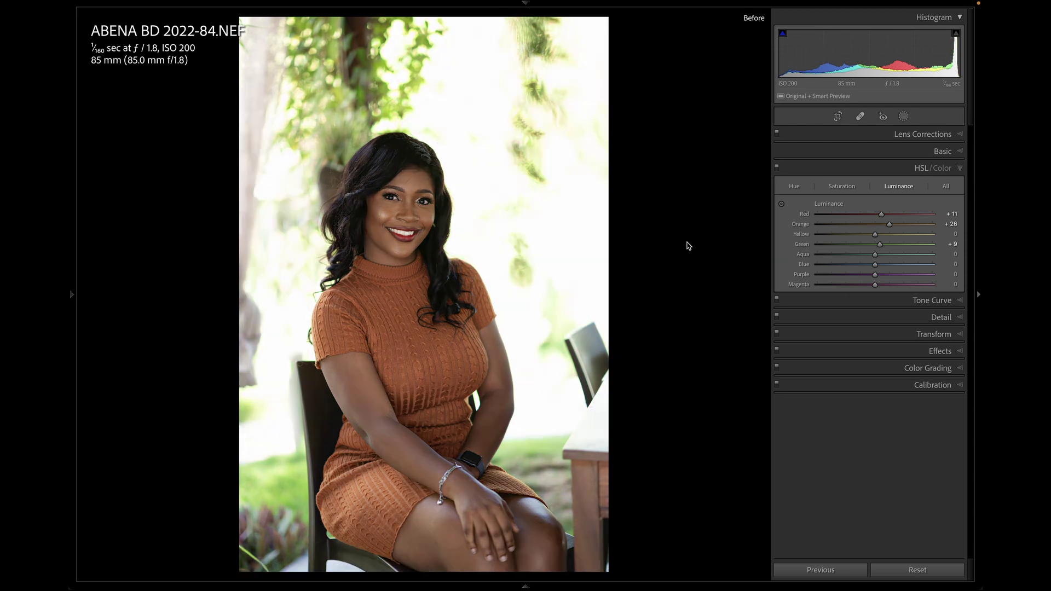
pyautogui.press('\\')
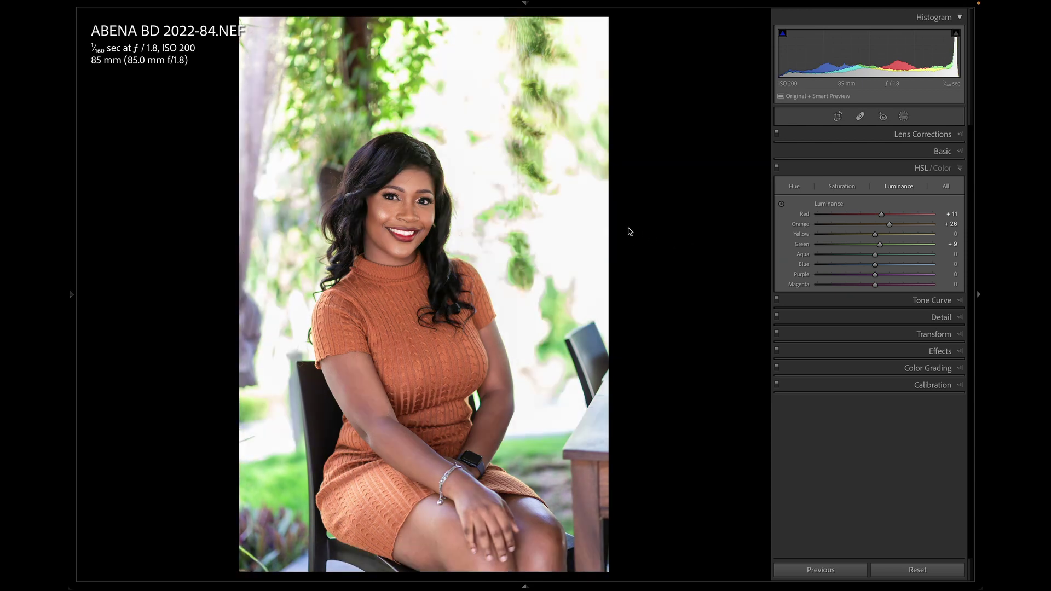
# Return to the Library grid and open the first full-length maroon jumpsuit photo in Develop.
pyautogui.press('g')
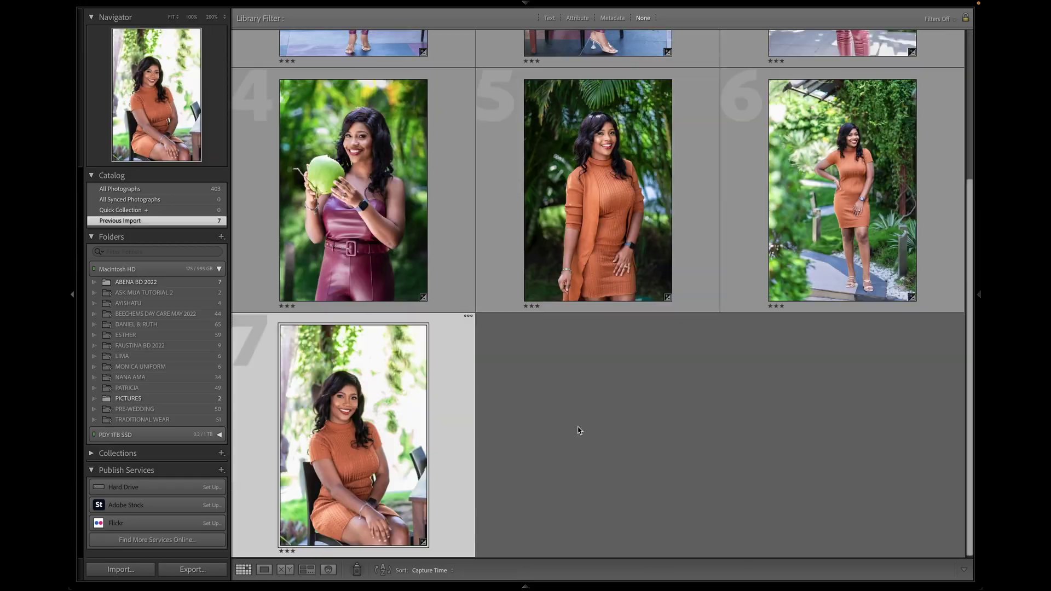
pyautogui.scroll(5, 605, 390)
pyautogui.doubleClick(375, 160)
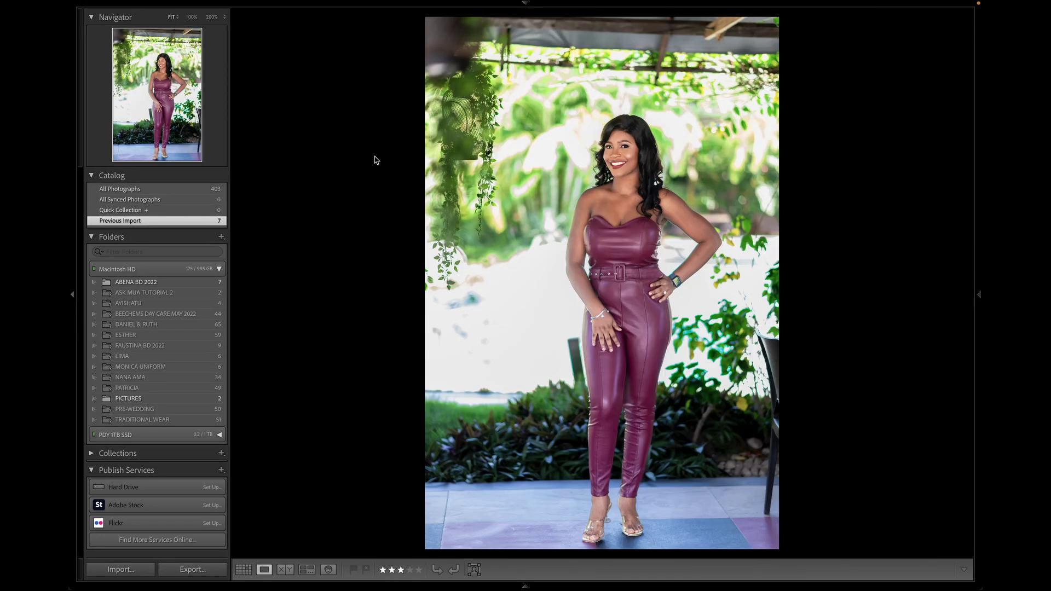
pyautogui.press('d')
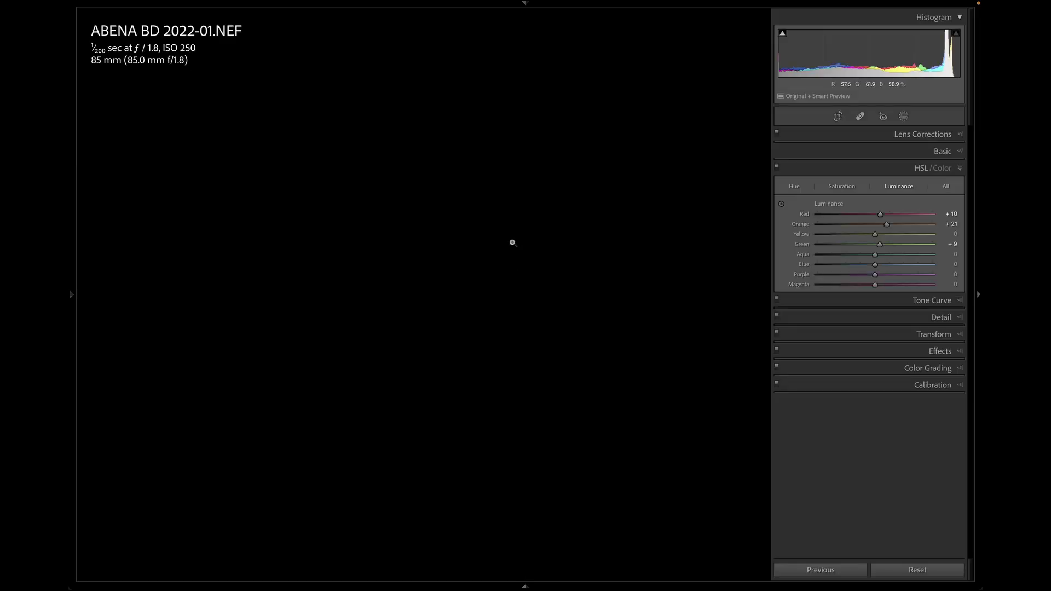
pyautogui.press('Right')
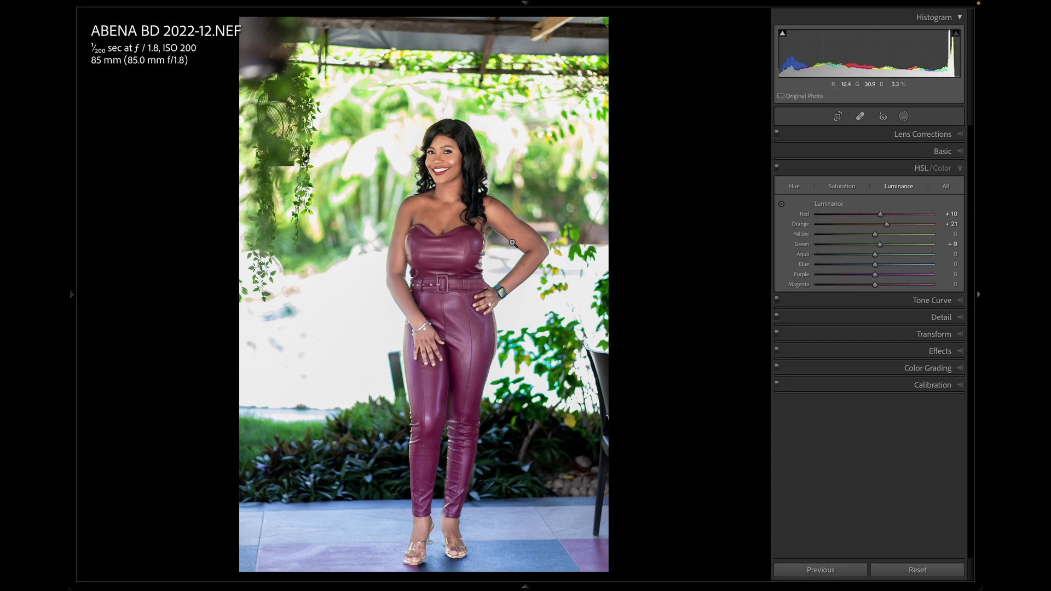
pyautogui.press('Left')
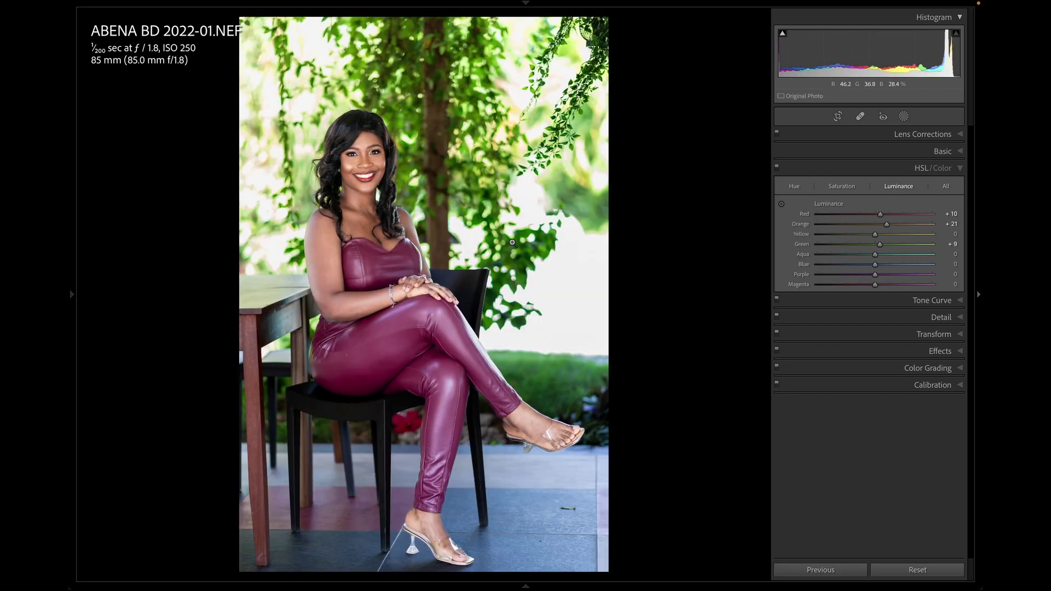
# Review the maroon jumpsuit photos one after another, comparing each edit with its original.
pyautogui.press('\\')
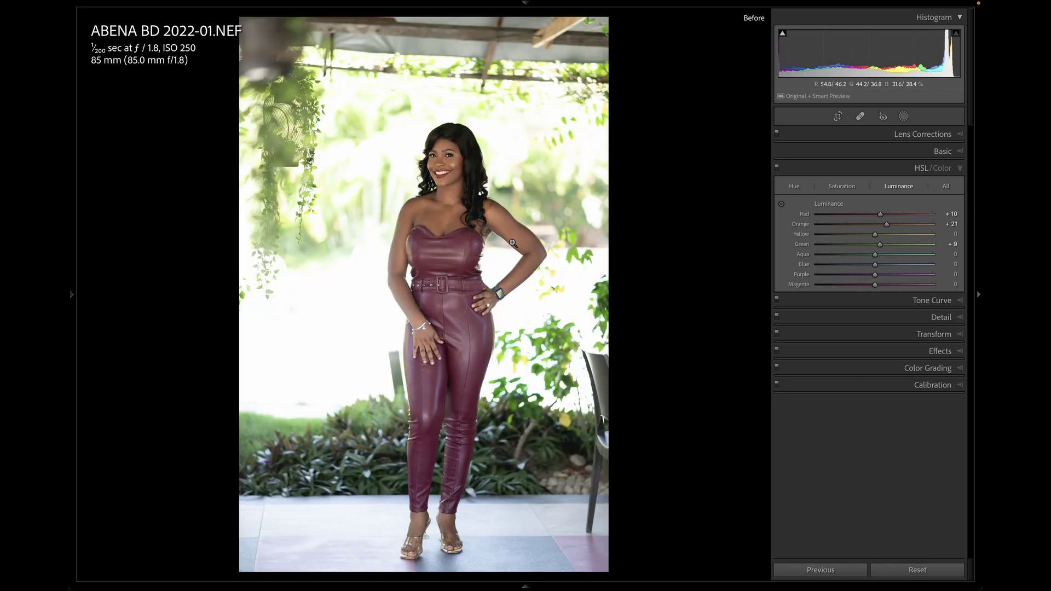
pyautogui.press('Right')
pyautogui.press('\\')
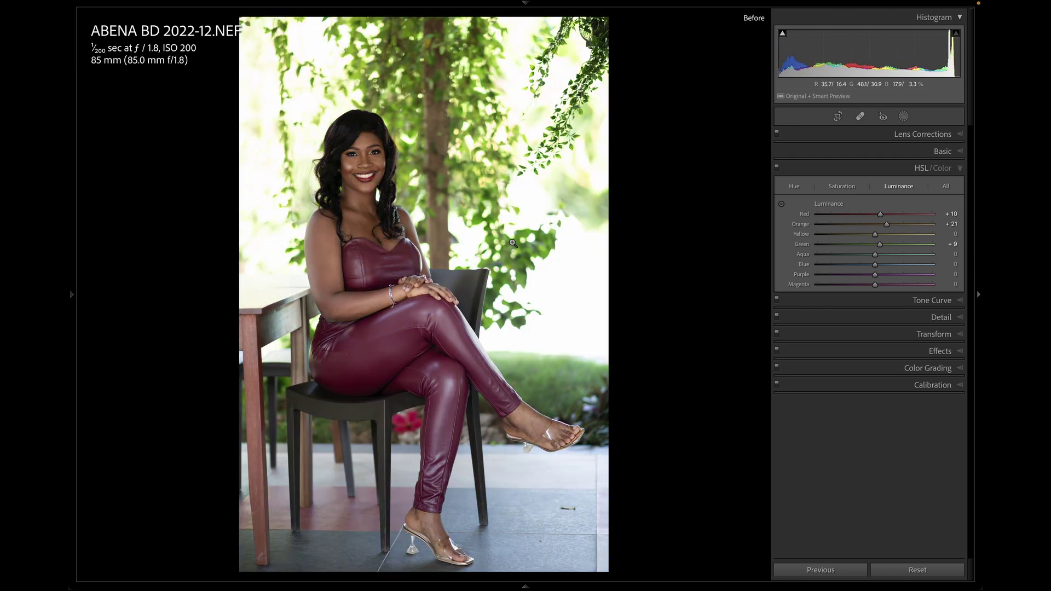
pyautogui.press('\\')
pyautogui.press('Right')
pyautogui.press('Right')
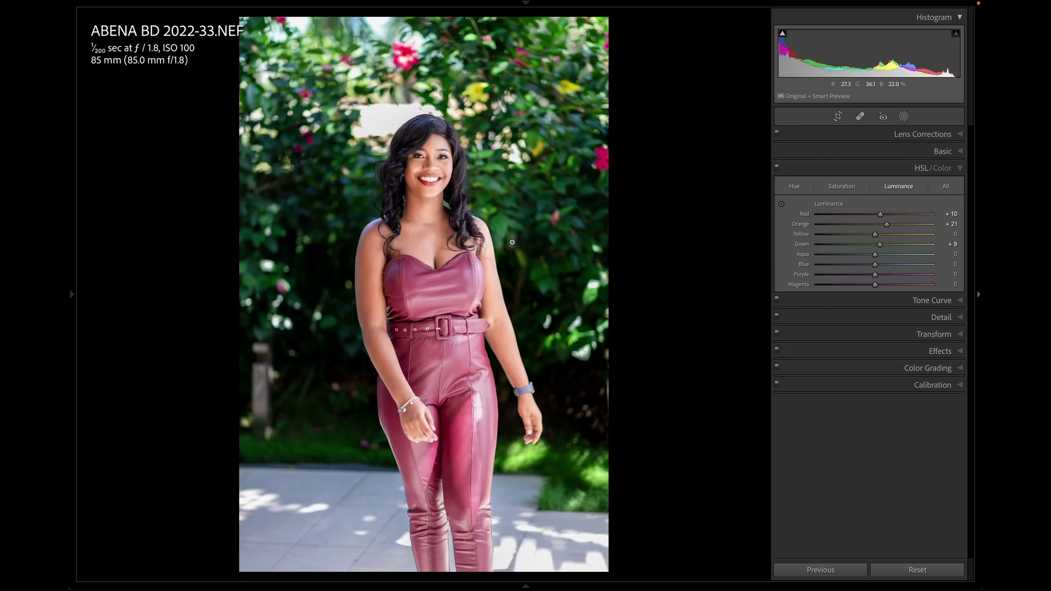
pyautogui.press('\\')
pyautogui.press('\\')
pyautogui.press('Right')
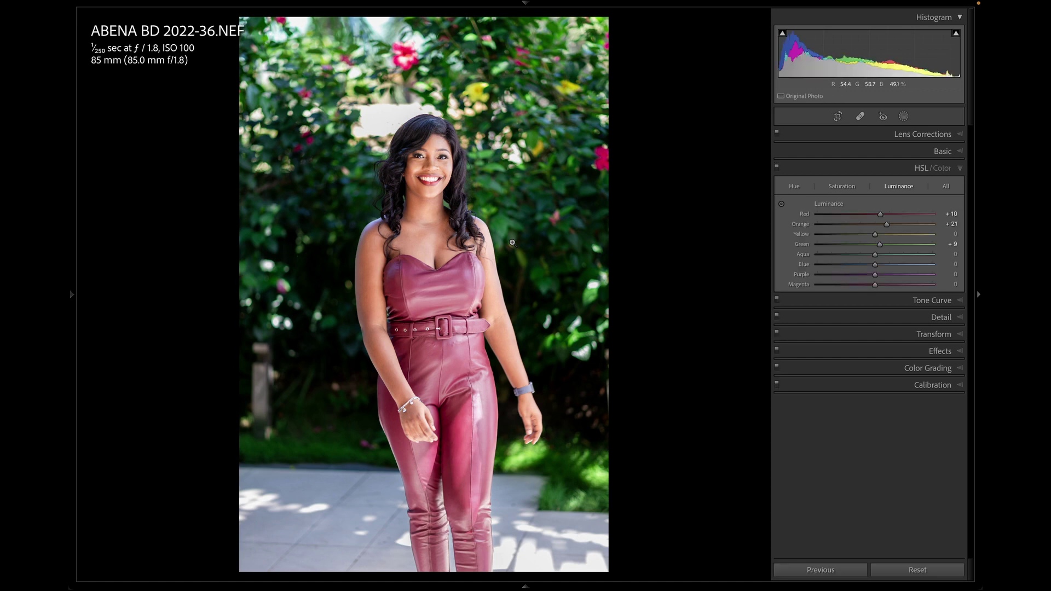
pyautogui.press('\\')
pyautogui.press('\\')
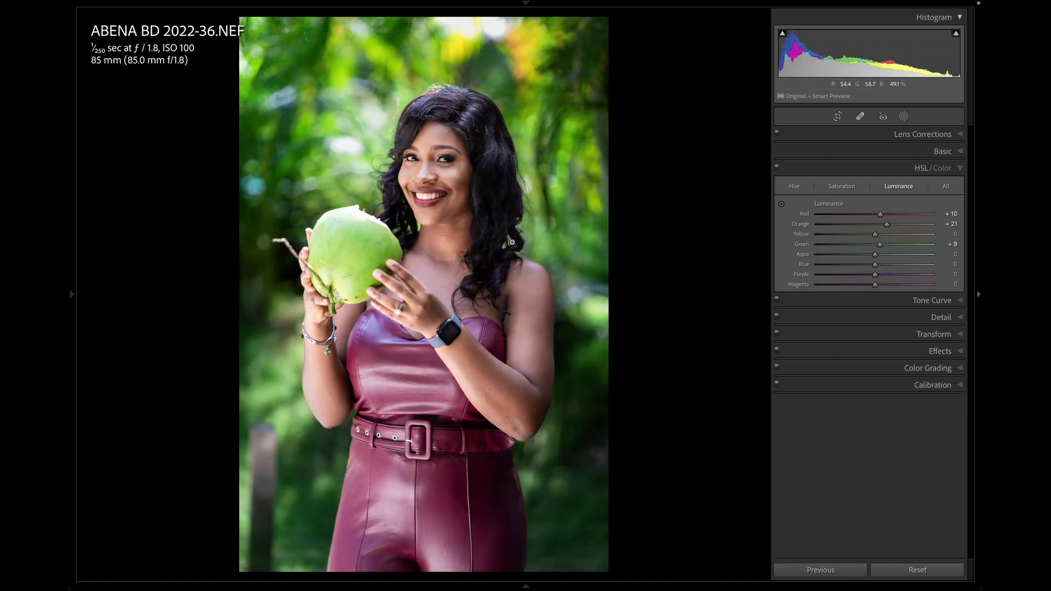
# Compare the edits of the standing orange-dress photos with their originals, ending at the seated portrait.
pyautogui.press('Right')
pyautogui.press('Right')
pyautogui.press('\\')
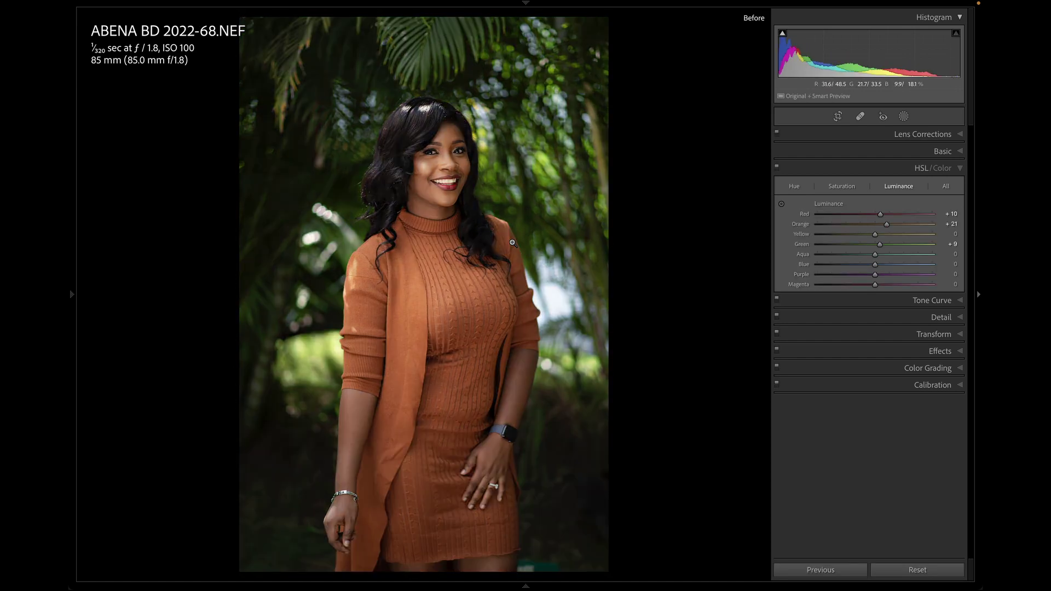
pyautogui.press('\\')
pyautogui.press('Right')
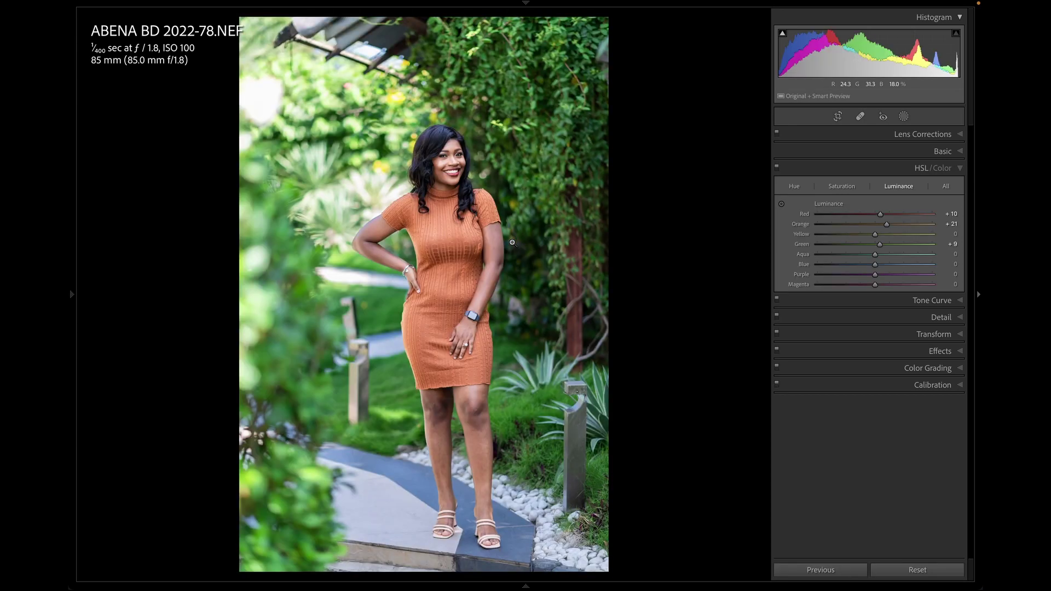
pyautogui.press('\\')
pyautogui.press('\\')
pyautogui.press('Right')
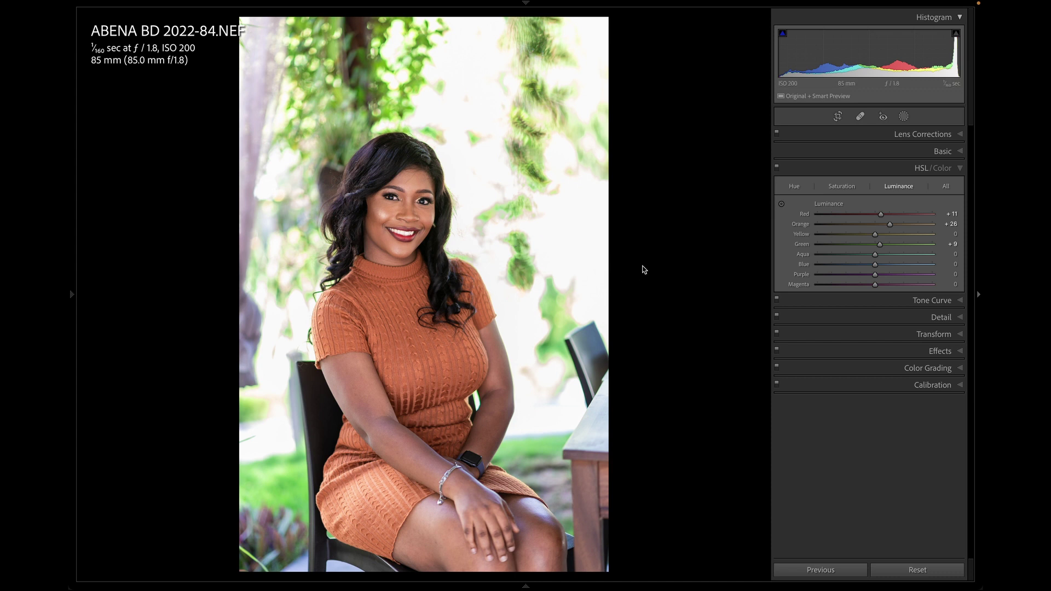
# Select all photos in the Library grid and bring up their export settings.
pyautogui.press('g')
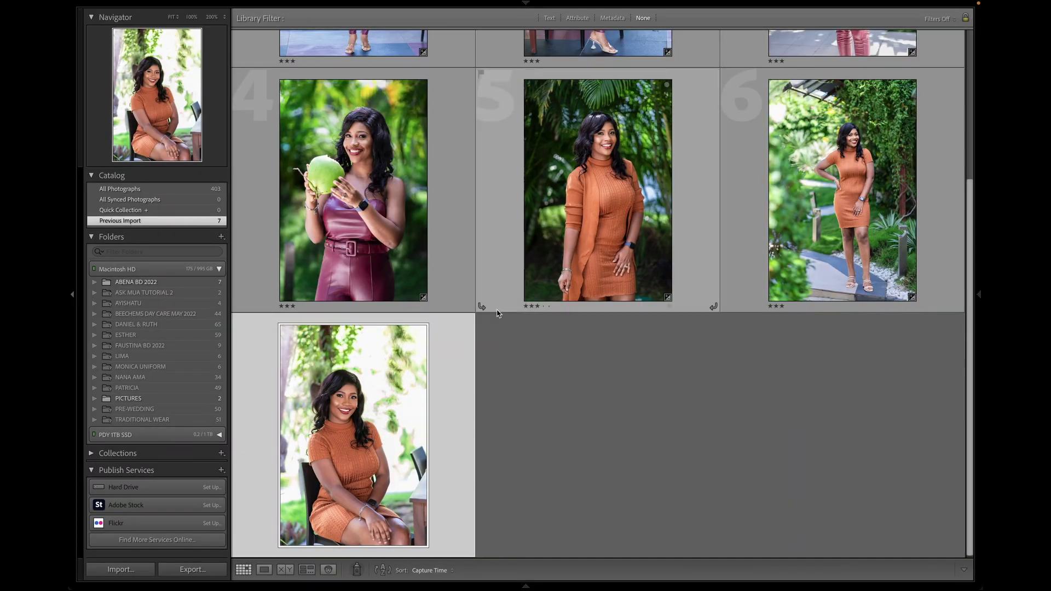
pyautogui.press('super+a')
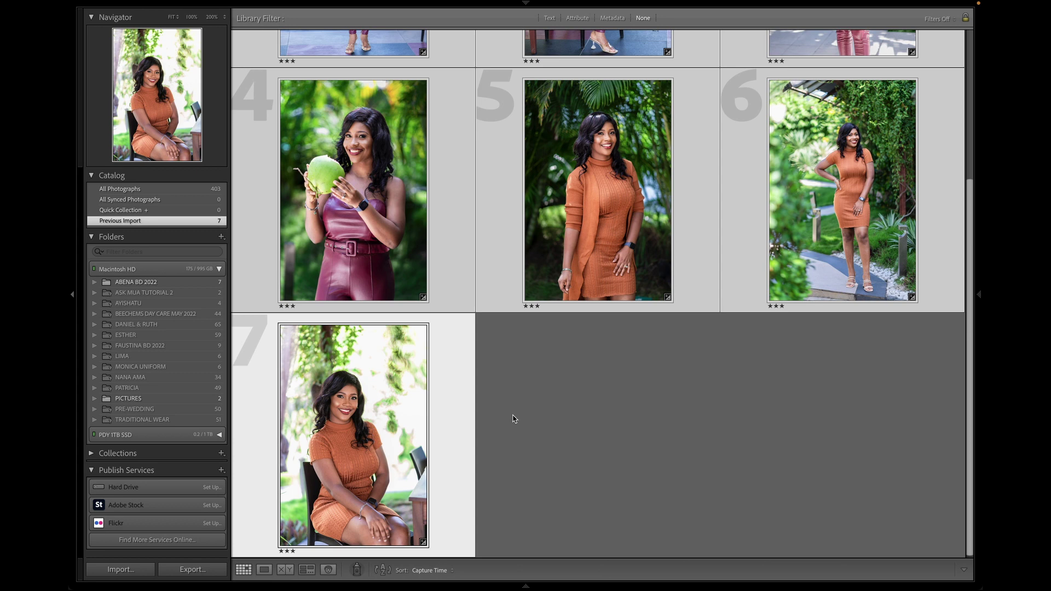
pyautogui.press('super+shift+e')
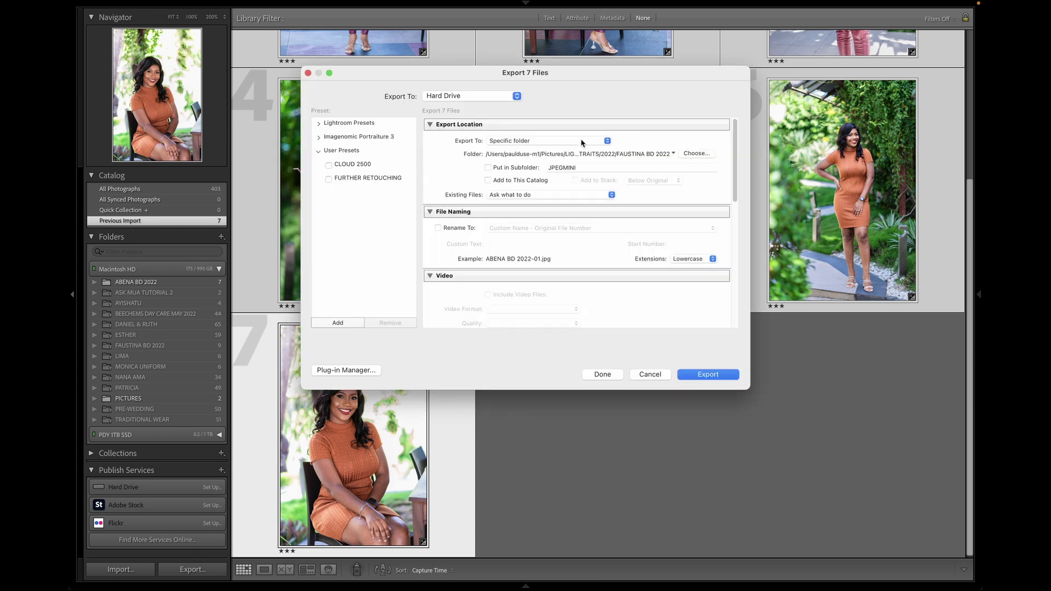
pyautogui.moveTo(93, 3)
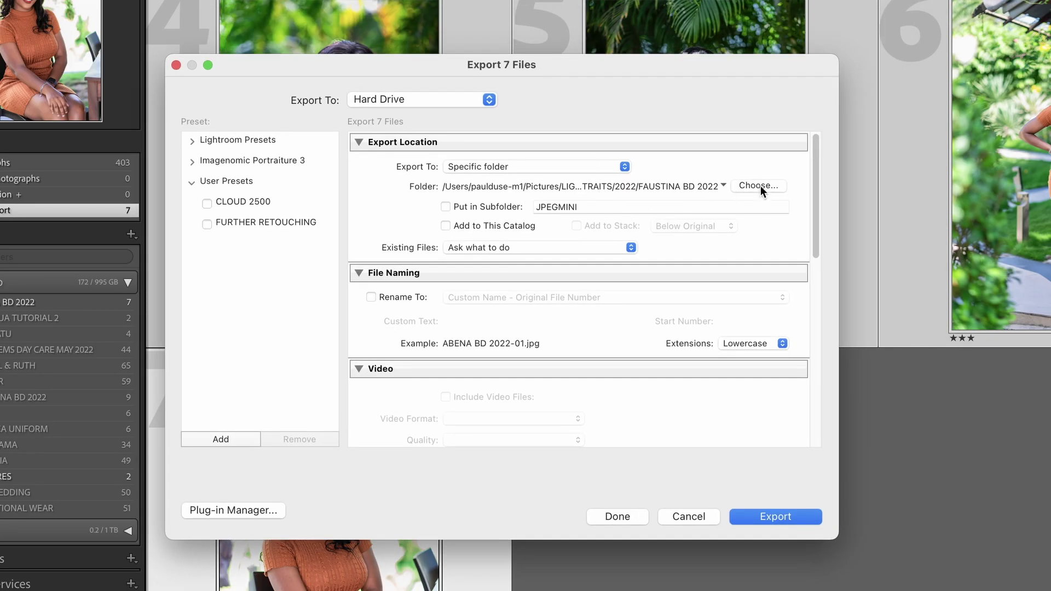
# Create a new export destination folder inside 2022, named with the client's first name followed by BD 2022.
pyautogui.click(760, 185)
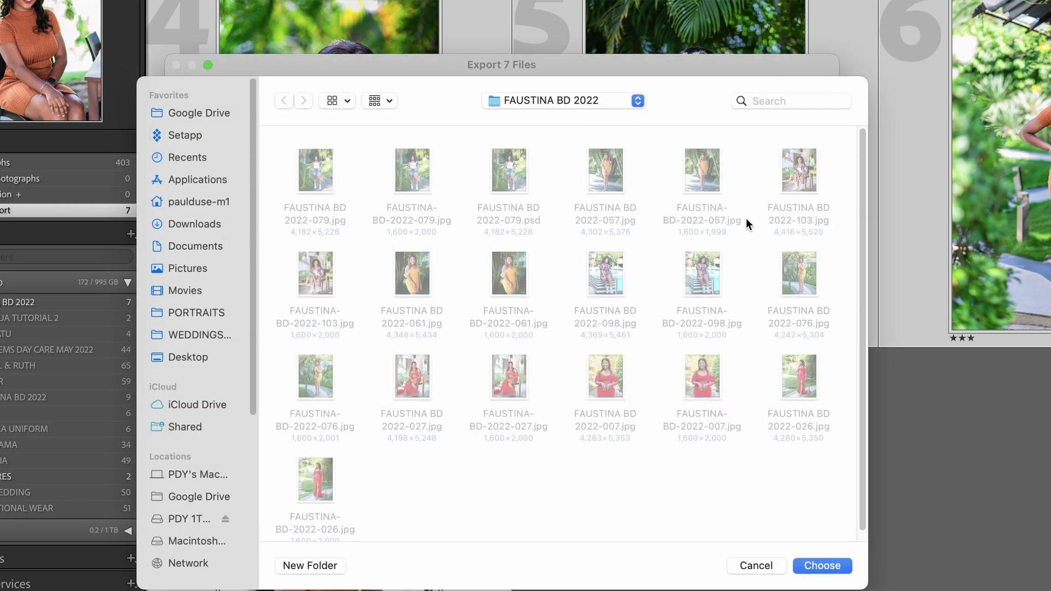
pyautogui.click(526, 100)
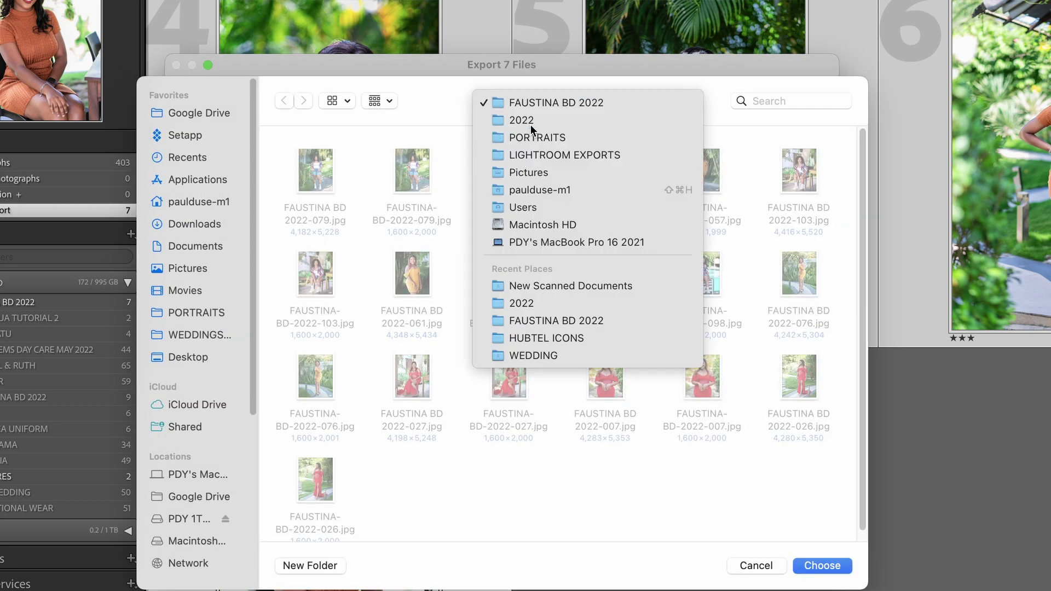
pyautogui.click(530, 121)
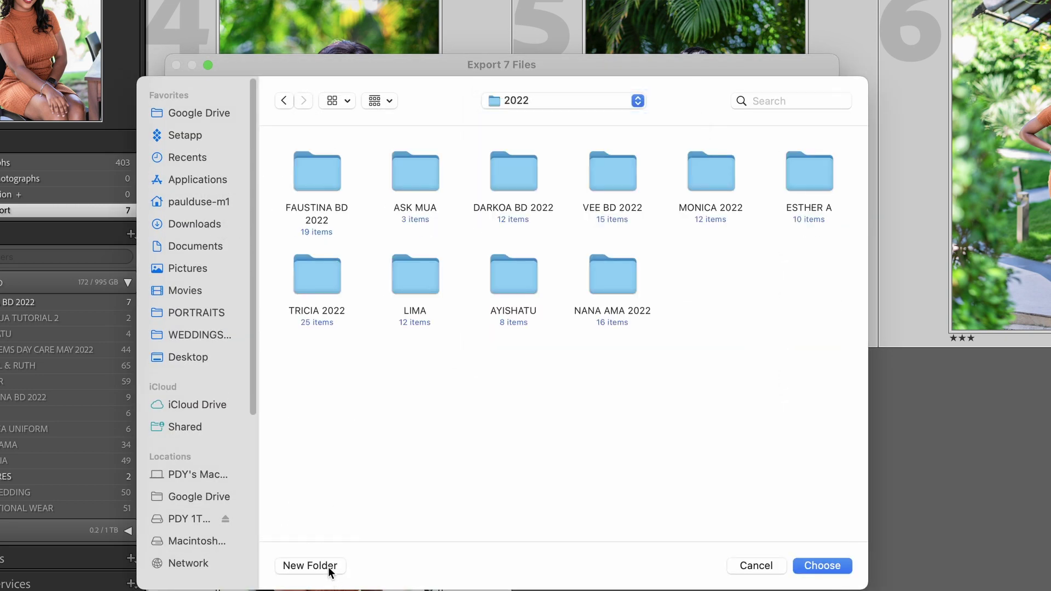
pyautogui.click(310, 565)
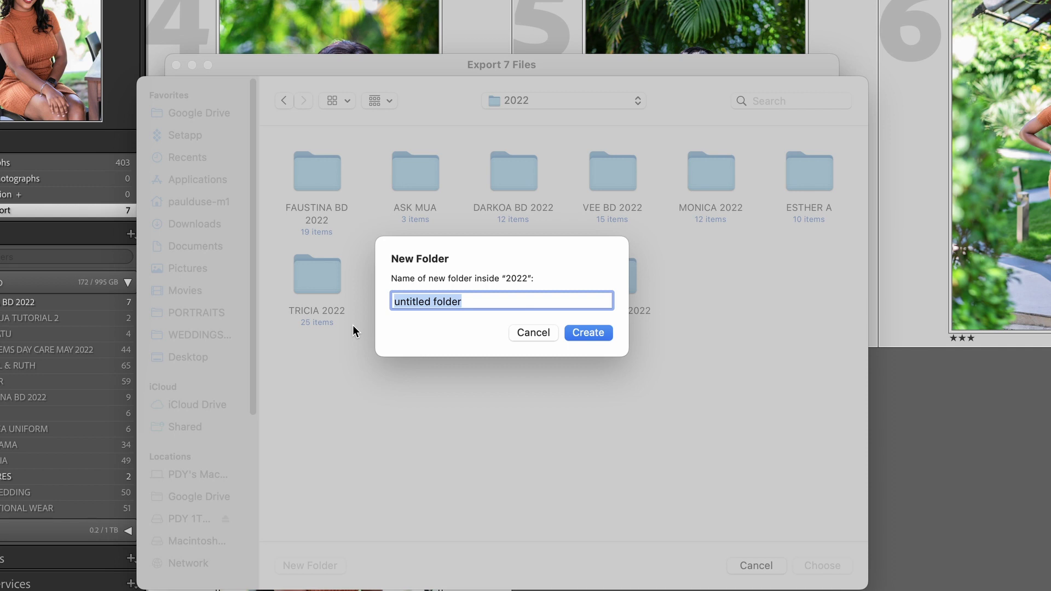
pyautogui.write('ABENA')
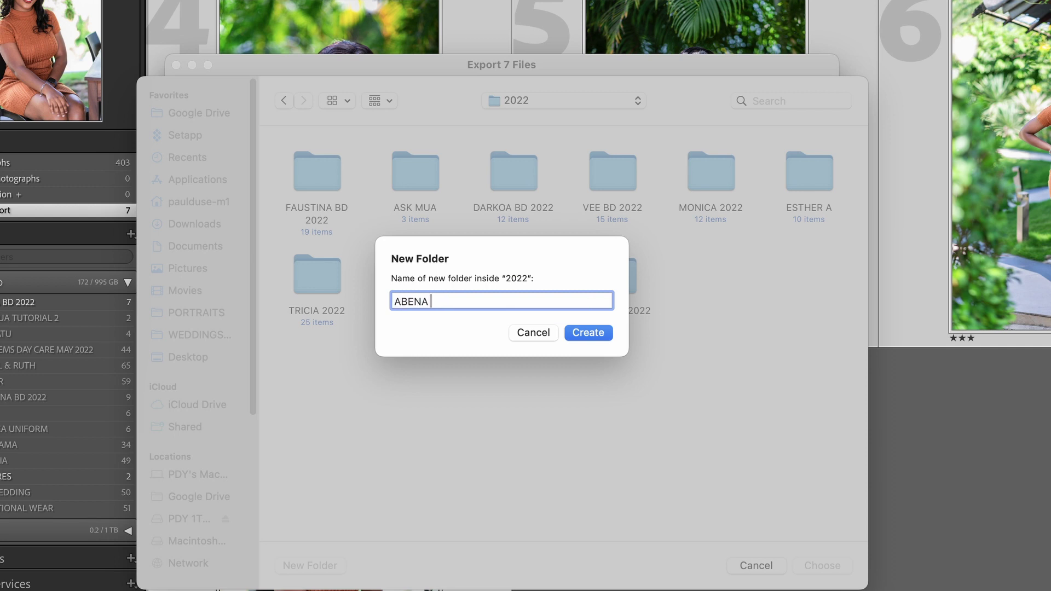
pyautogui.write(' BD 2022')
pyautogui.click(585, 332)
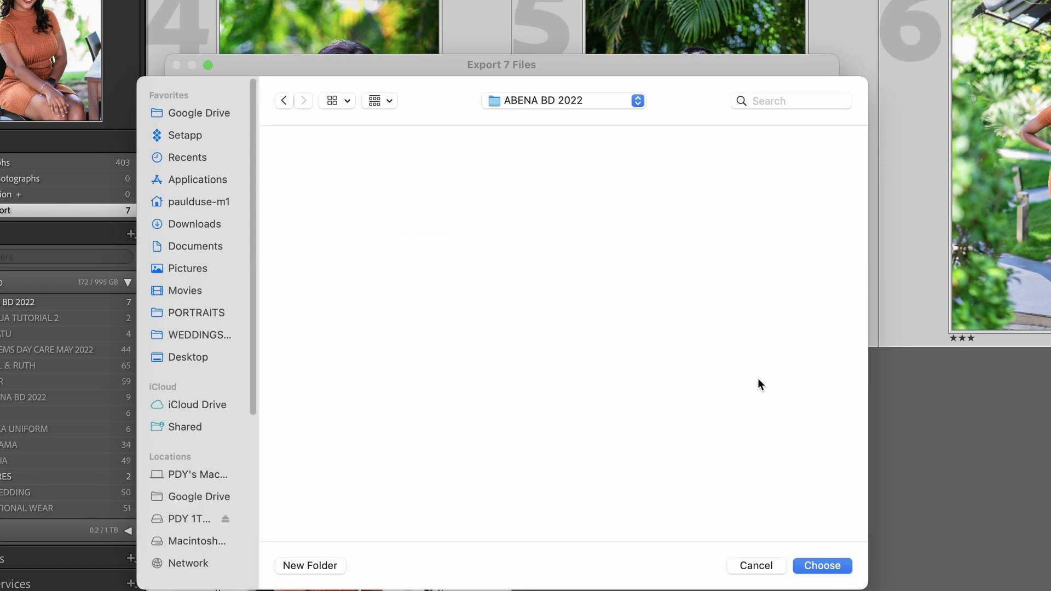
# Choose the new client folder as the export location and keep output sharpening set for Screen.
pyautogui.click(836, 565)
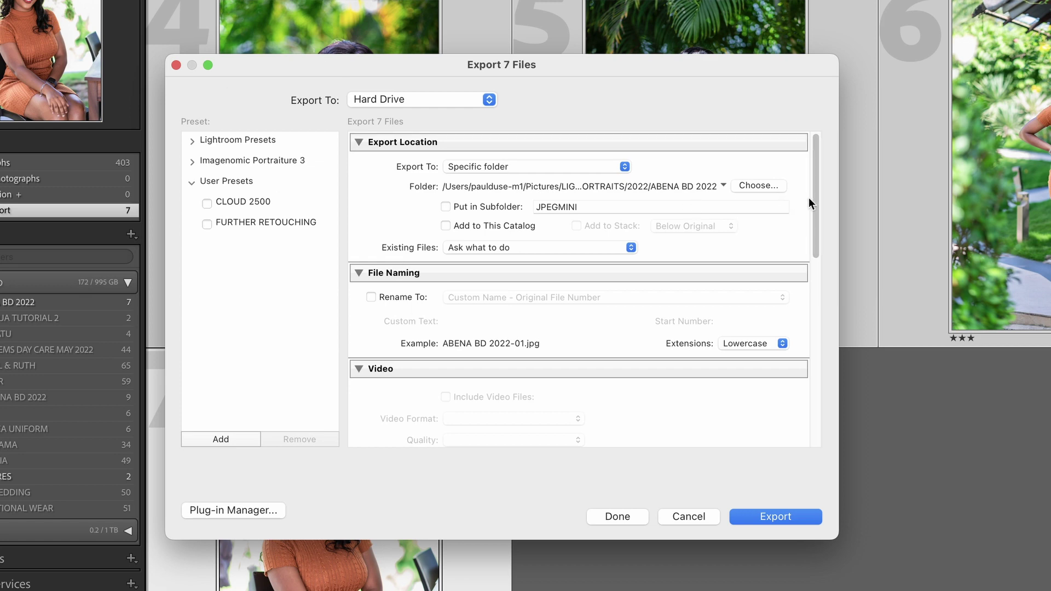
pyautogui.moveTo(814, 195); pyautogui.dragTo(746, 179)
pyautogui.moveTo(812, 207); pyautogui.dragTo(817, 249)
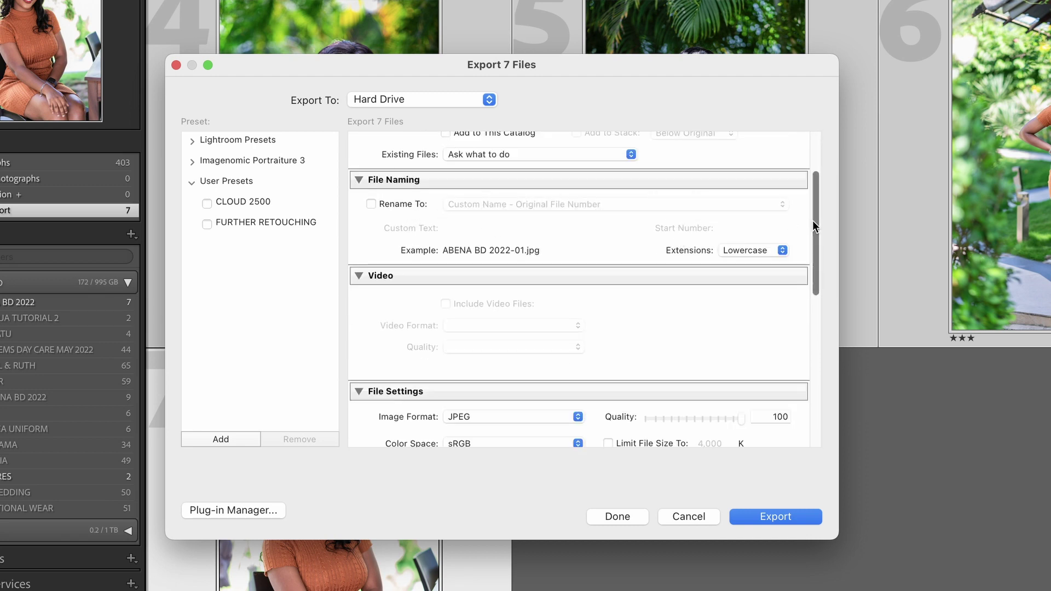
pyautogui.scroll(-5, 799, 254)
pyautogui.scroll(-2, 789, 307)
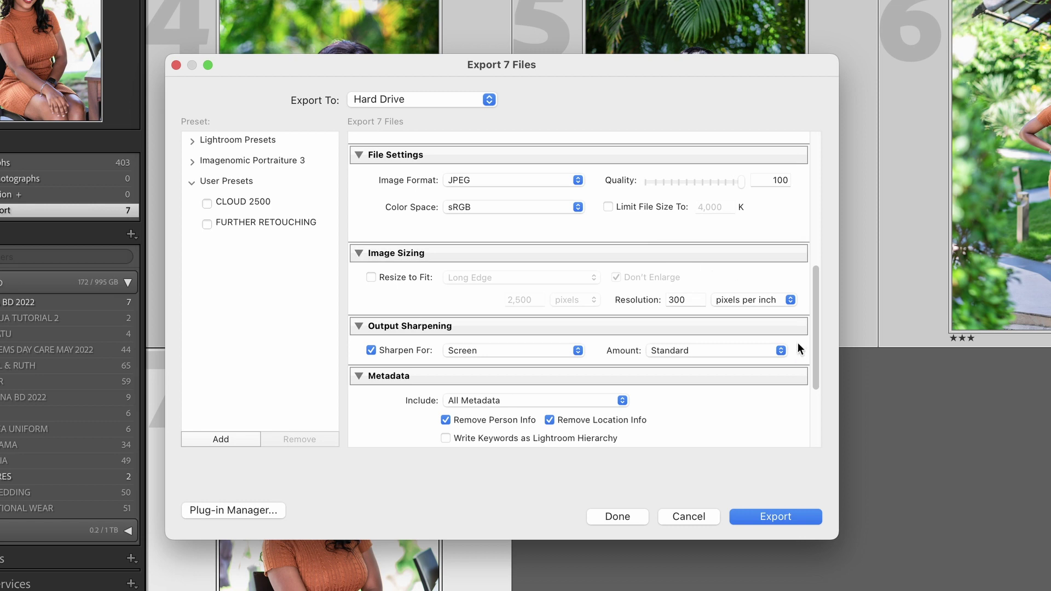
pyautogui.scroll(-2, 793, 346)
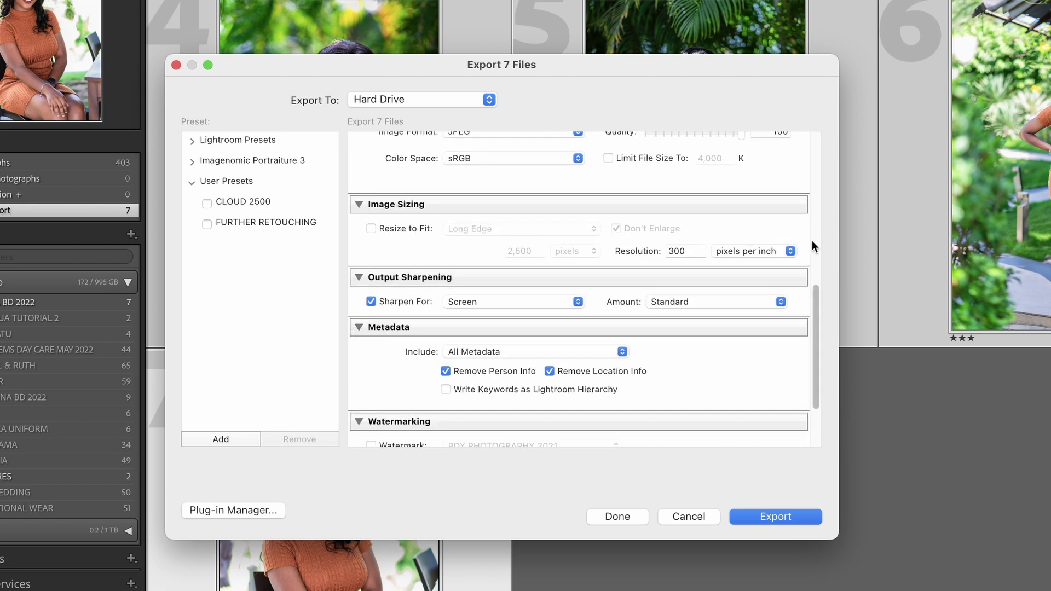
pyautogui.click(459, 302)
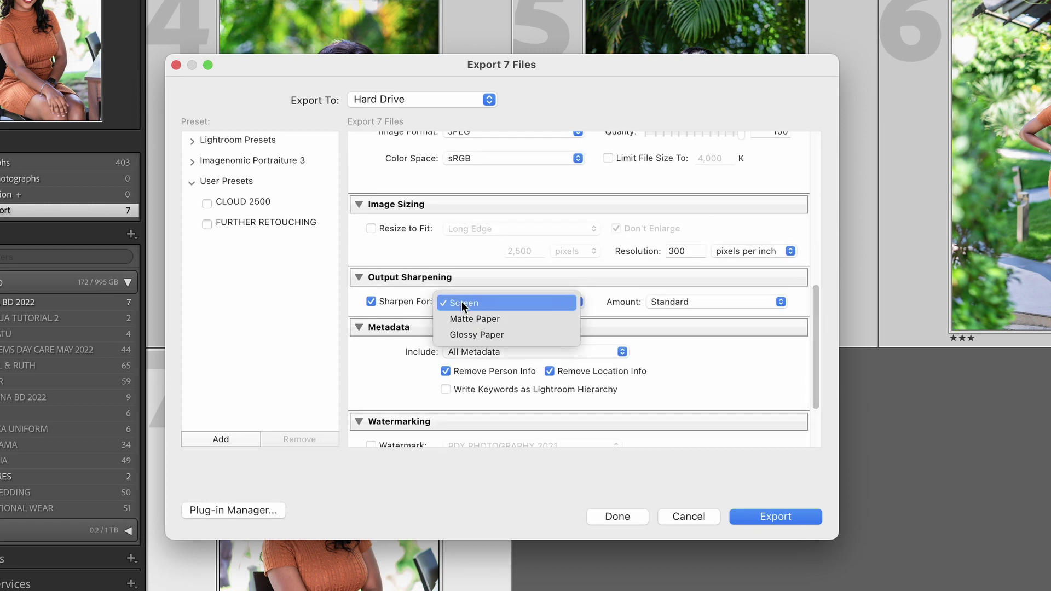
pyautogui.click(466, 305)
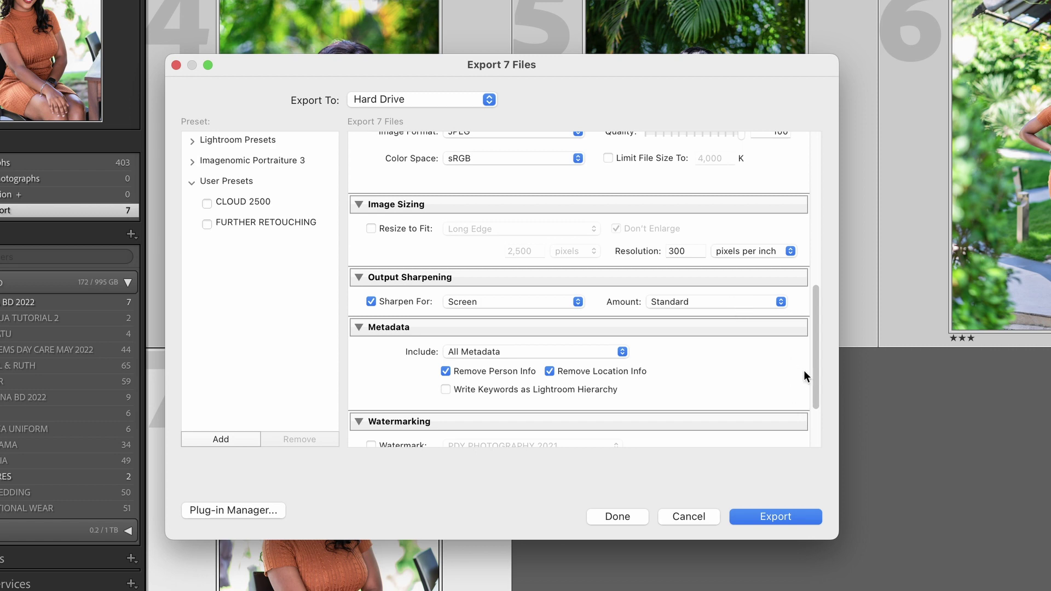
# Keep Show in Finder as the post-processing action and export the seven photos.
pyautogui.moveTo(815, 390); pyautogui.dragTo(815, 427)
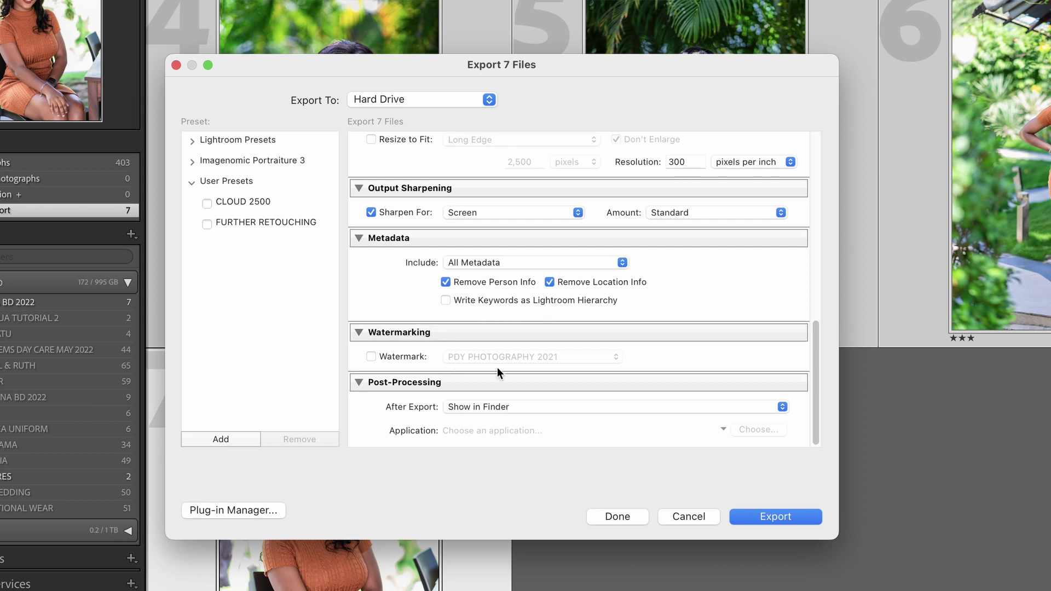
pyautogui.click(611, 408)
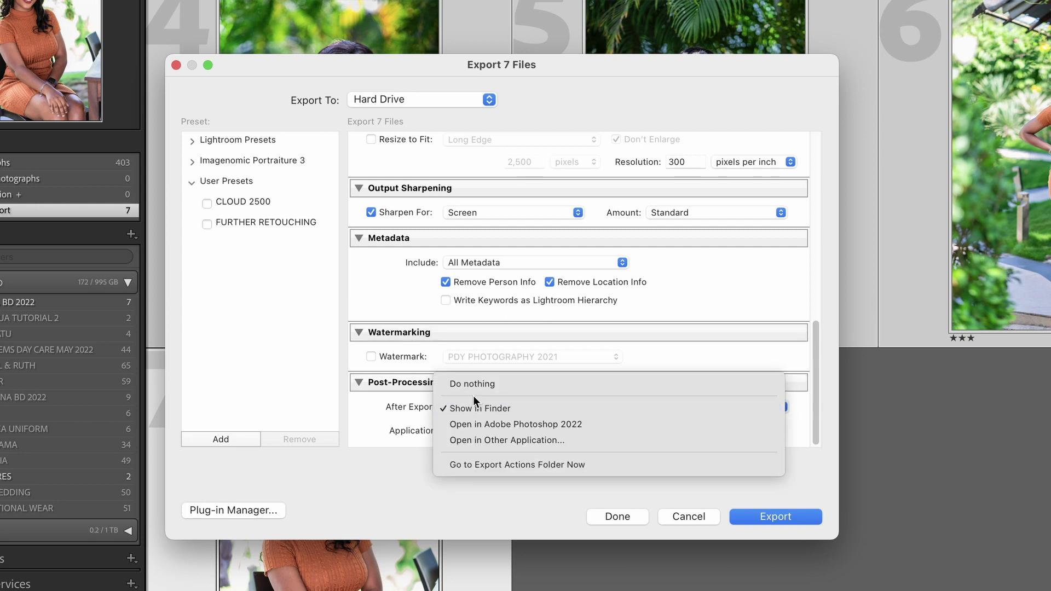
pyautogui.click(475, 414)
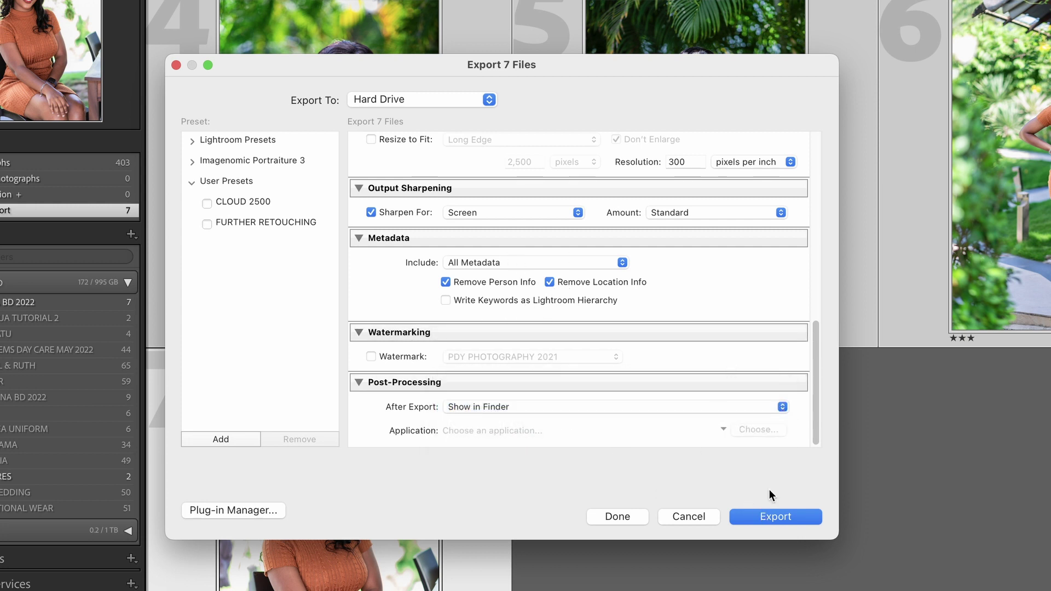
pyautogui.click(794, 518)
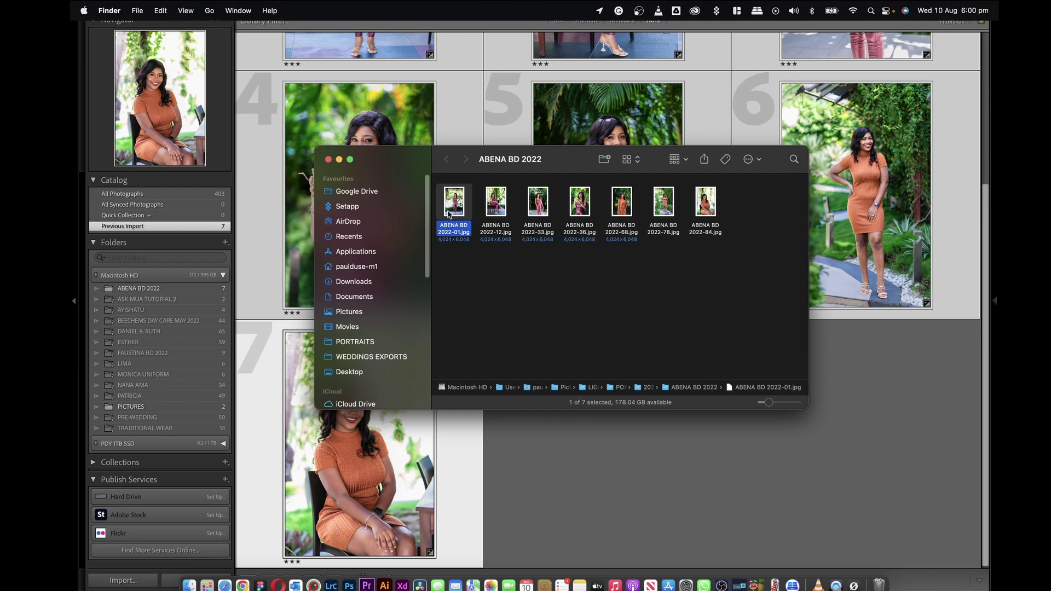
# Preview exported JPEGs at large size in the Finder folder, close the preview and clear the file selection.
pyautogui.press('space')
pyautogui.press('Right')
pyautogui.press('Right')
pyautogui.press('Right')
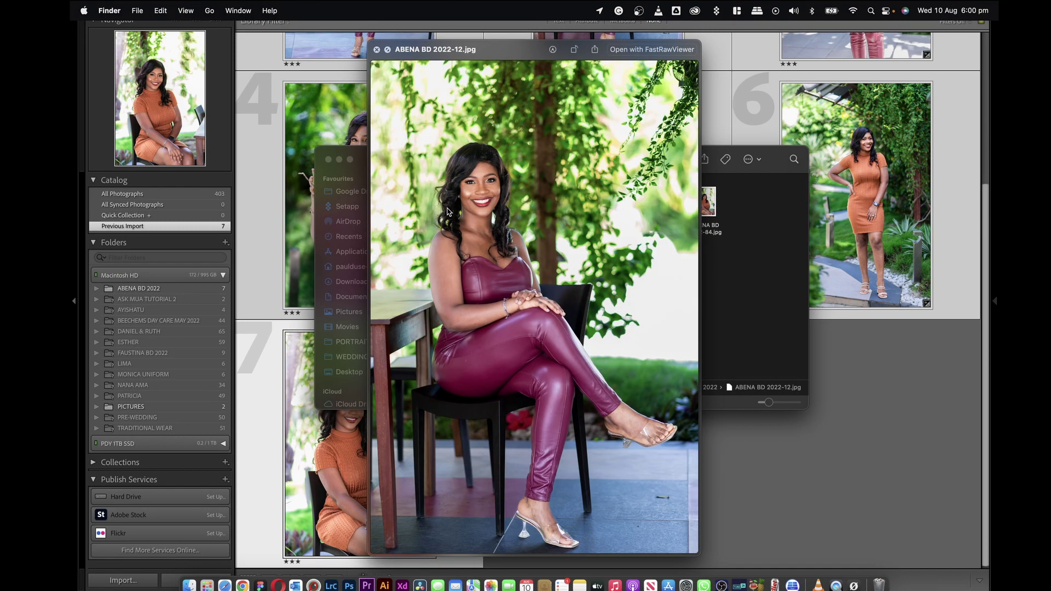
pyautogui.press('space')
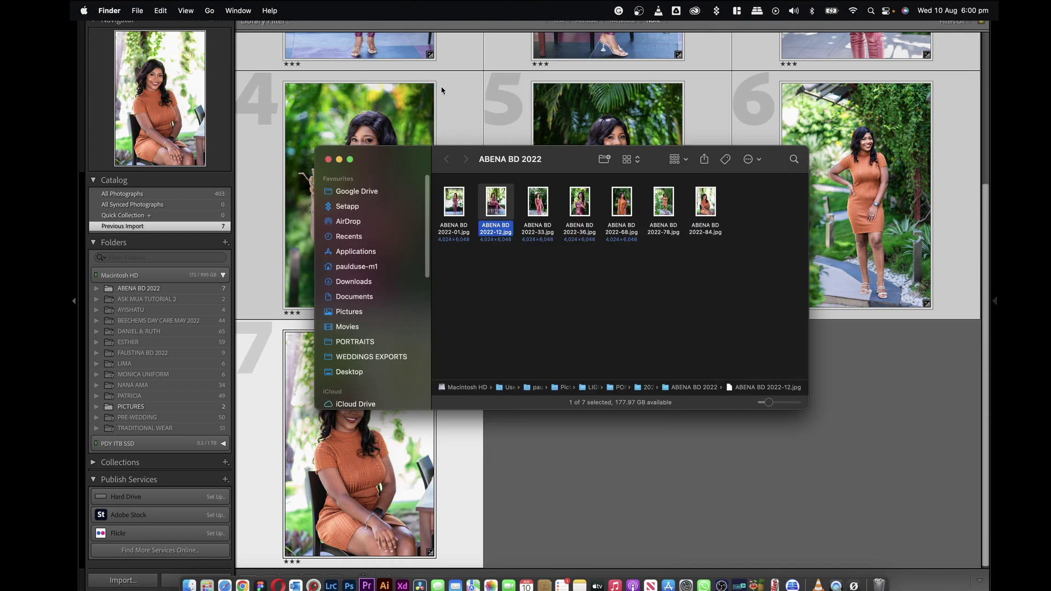
pyautogui.click(547, 288)
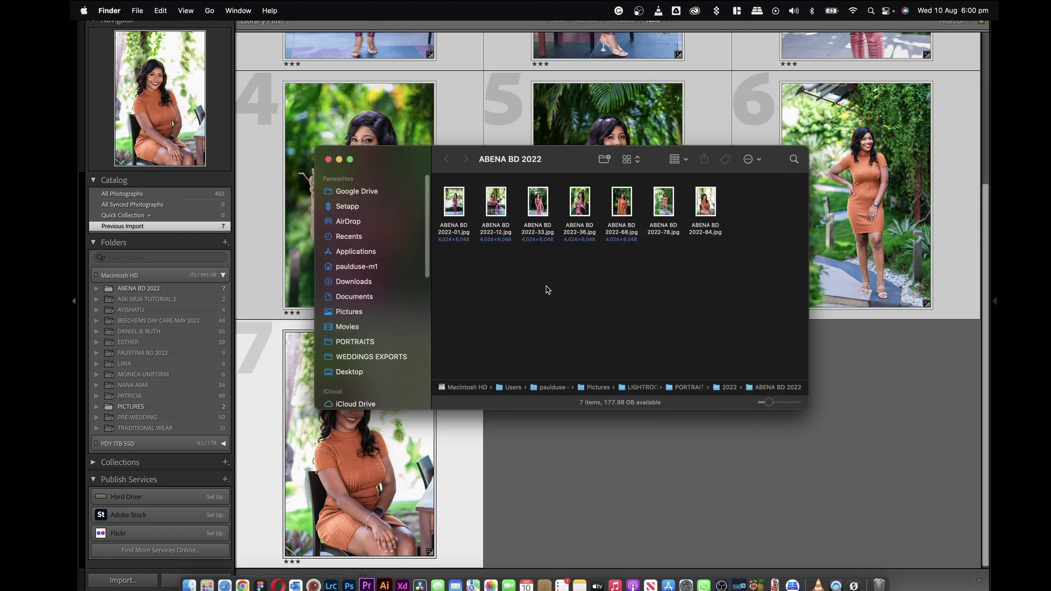